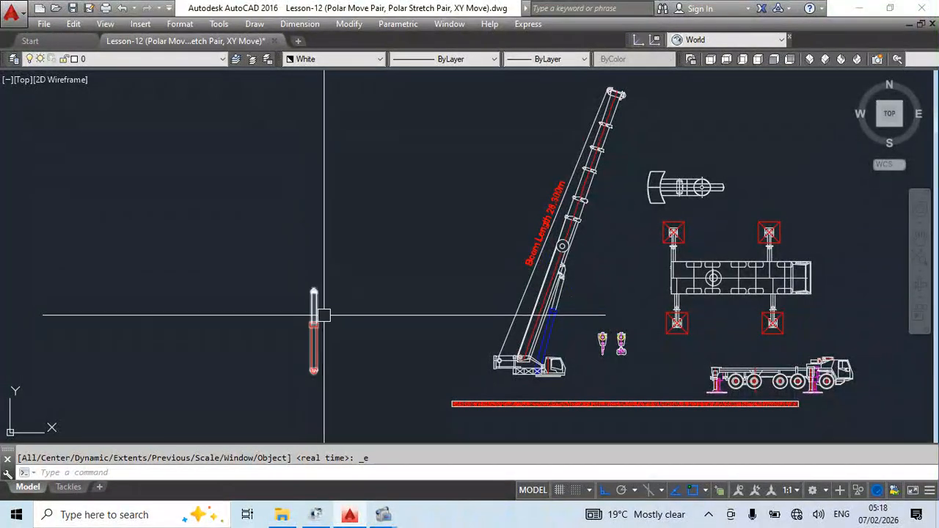
Open the Jack block in the Block Editor, look through the available parameter sets, and close the editor.
click(323, 315)
double_click(316, 311)
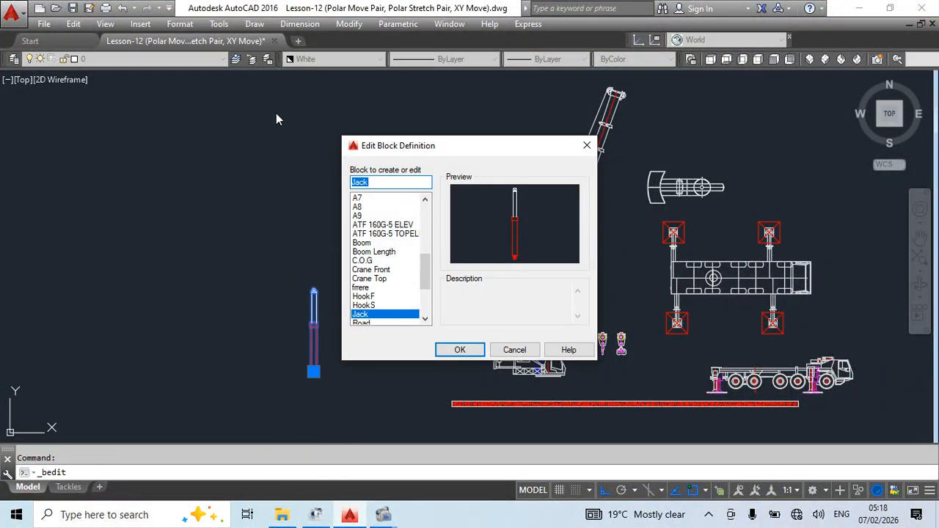
click(468, 353)
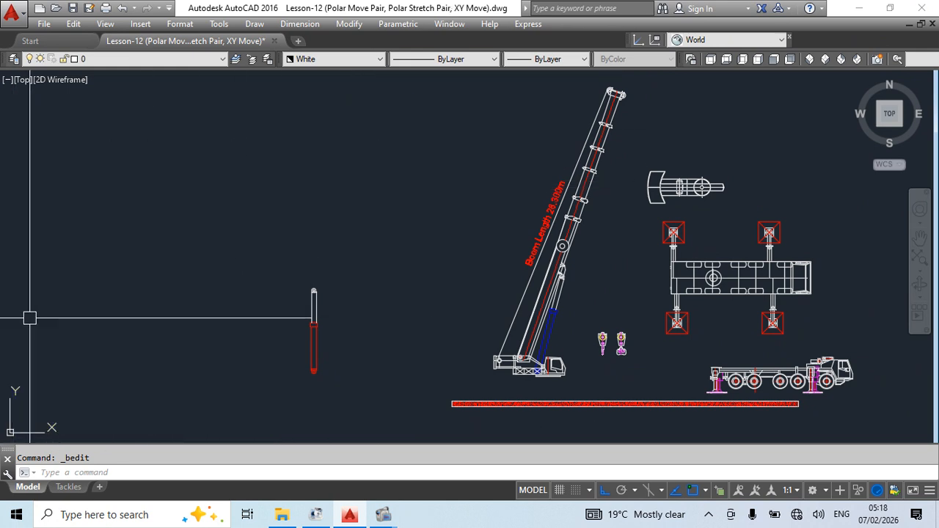
middle_drag(281, 301, 253, 329)
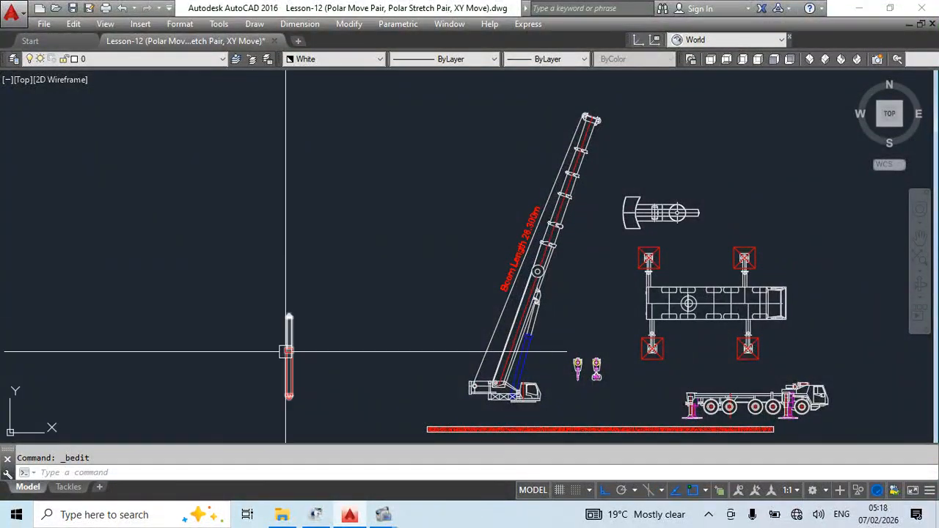
click(440, 350)
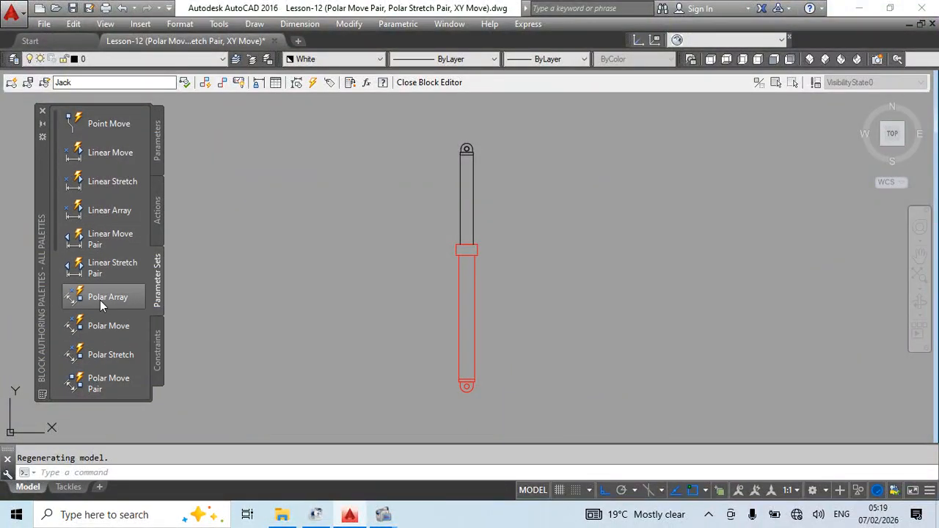
scroll(100, 300, down, 3)
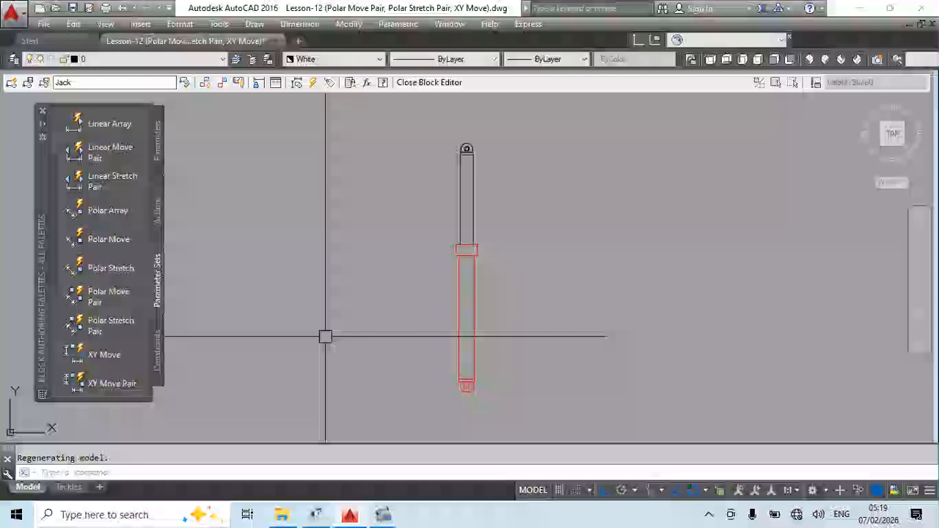
text(bc)
key(Return)
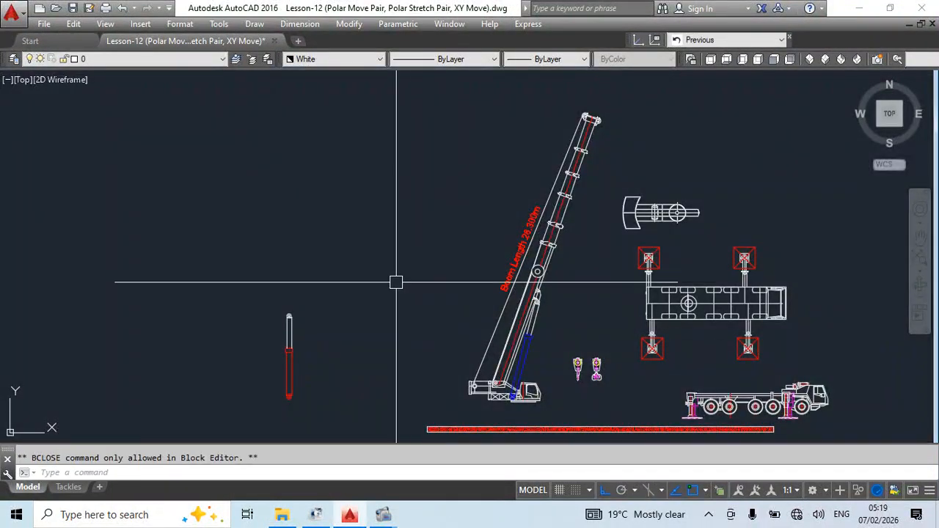
scroll(306, 289, up, 3)
text(c)
key(Return)
key(Escape)
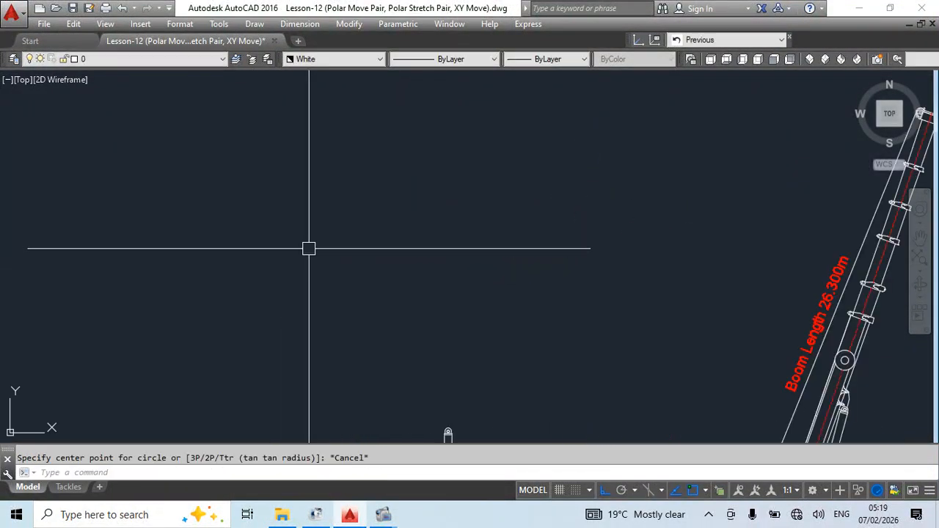
Draw a wide, low rectangle in the empty area above and beside the jack.
key(Return)
click(286, 222)
click(349, 245)
key(Escape)
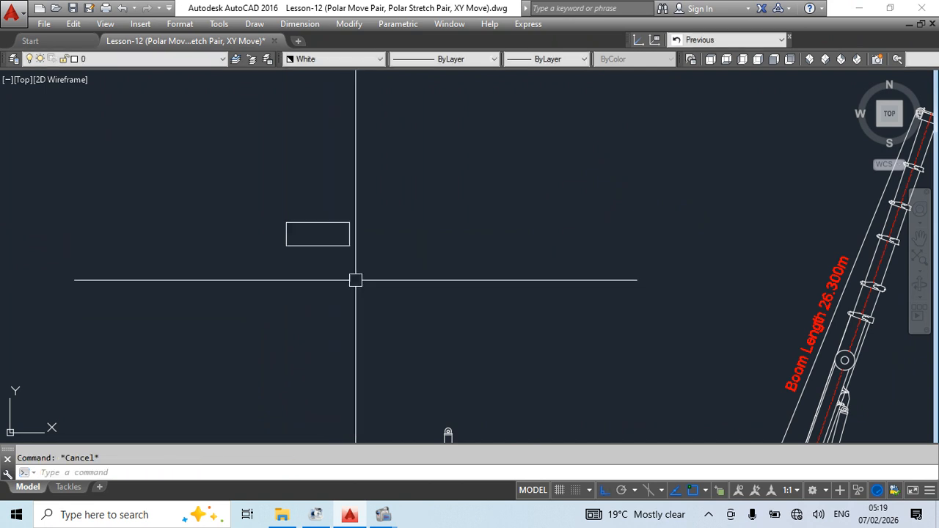
Draw a small full-height rectangle inside the right end of the wide rectangle, starting at its upper-right corner.
middle_drag(354, 282, 349, 323)
text(rec)
key(Return)
scroll(328, 266, up, 2)
click(352, 263)
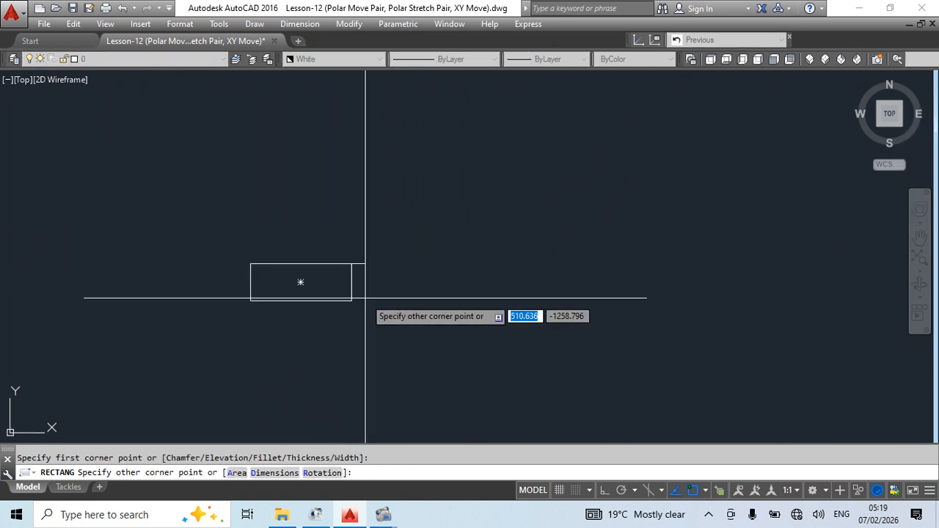
click(323, 301)
Mirror the small rectangle about the wide rectangle's vertical centreline, keeping the source object.
click(330, 301)
middle_drag(340, 333, 355, 328)
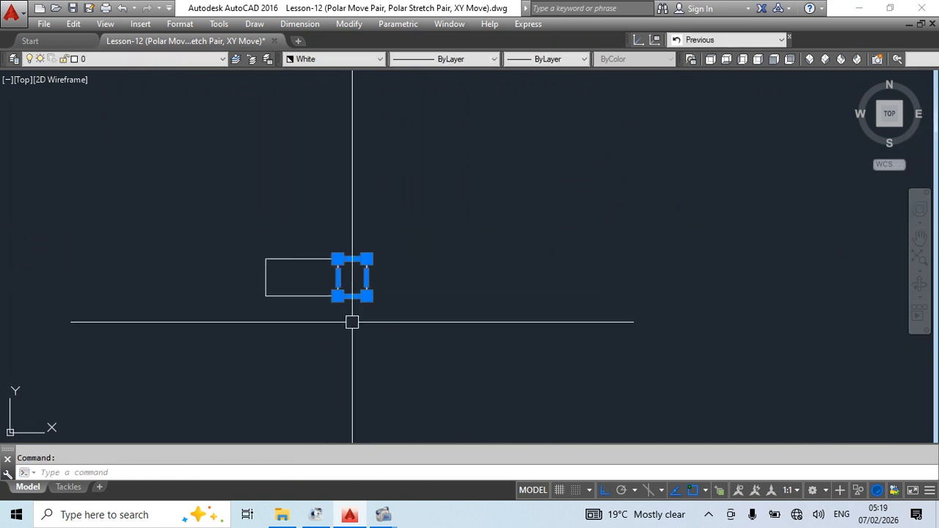
text(mi)
key(Return)
click(315, 296)
click(315, 340)
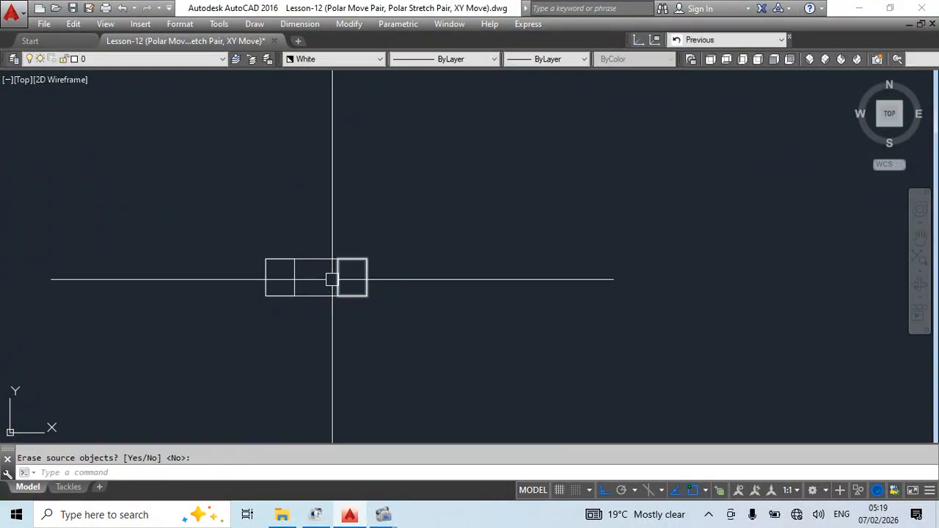
key(Return)
Move the right small rectangle about 1280 units horizontally to the right, clear of the wide rectangle.
scroll(343, 311, up, 2)
text(m)
key(Return)
click(321, 335)
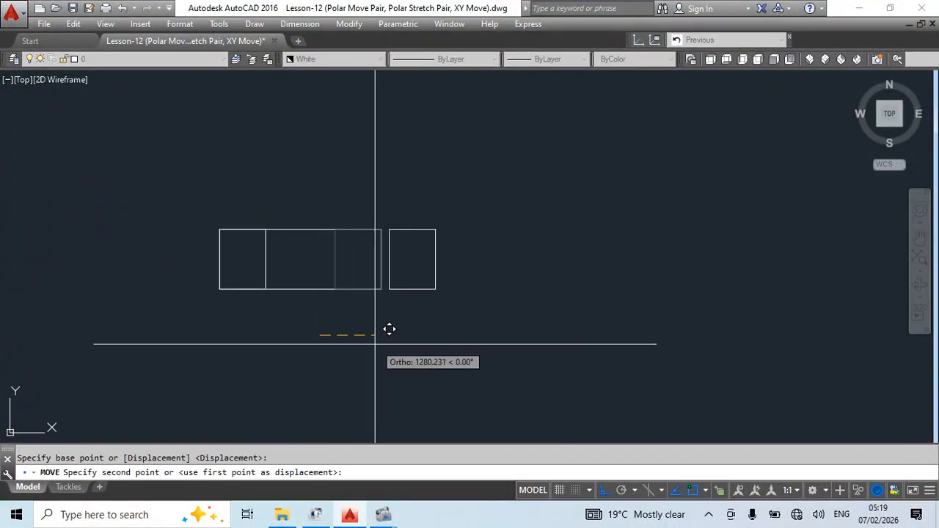
click(374, 343)
key(Escape)
Erase the small rectangle inside the left end of the wide rectangle.
click(290, 269)
click(258, 261)
text(e)
key(Return)
Erase the small rectangle on the right and undo the erasure.
click(463, 190)
click(424, 260)
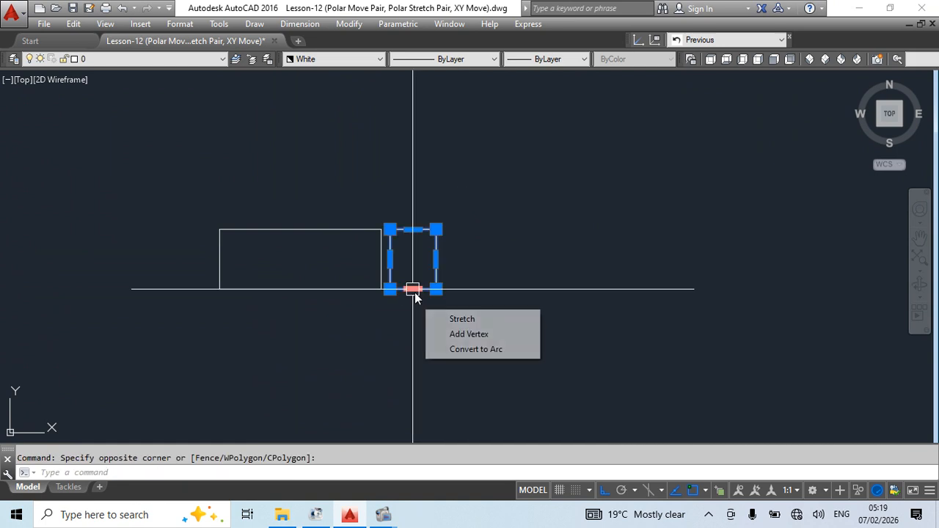
text(e)
key(Return)
key(ctrl+z)
Mirror the offset right rectangle about the wide rectangle's vertical centreline, keeping the original.
click(474, 225)
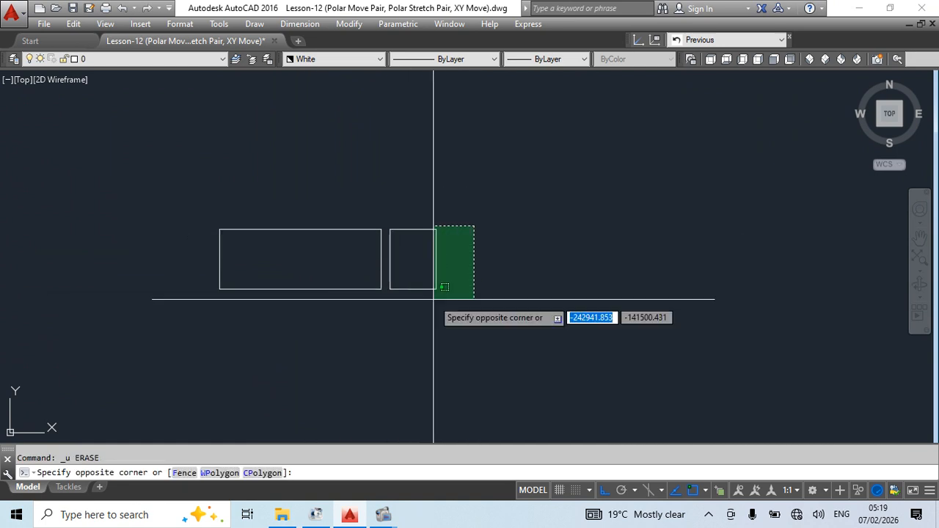
click(433, 299)
text(mi)
key(Return)
click(300, 259)
click(300, 335)
key(Return)
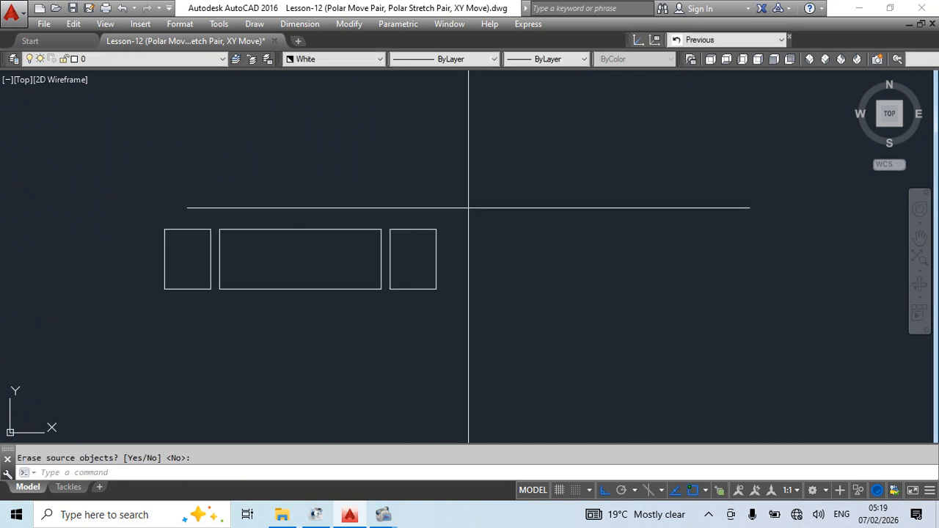
click(465, 205)
click(139, 359)
text(b)
key(Return)
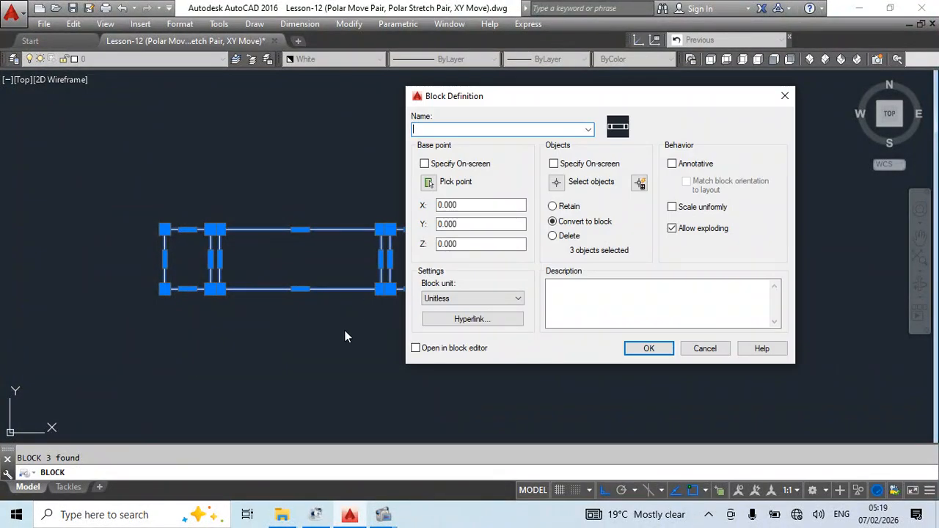
key(Escape)
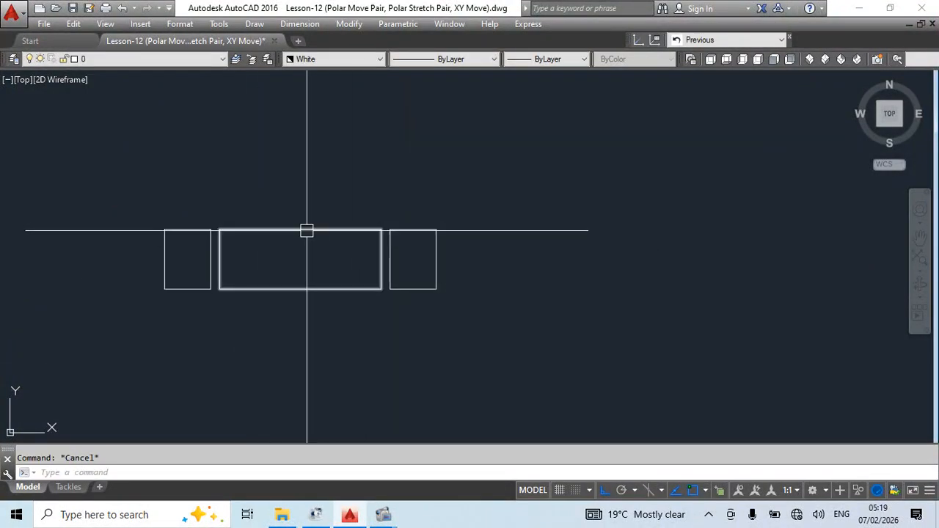
Stretch the middle rectangle's top edge upward to roughly twice the height of the side rectangles.
click(304, 228)
key(Escape)
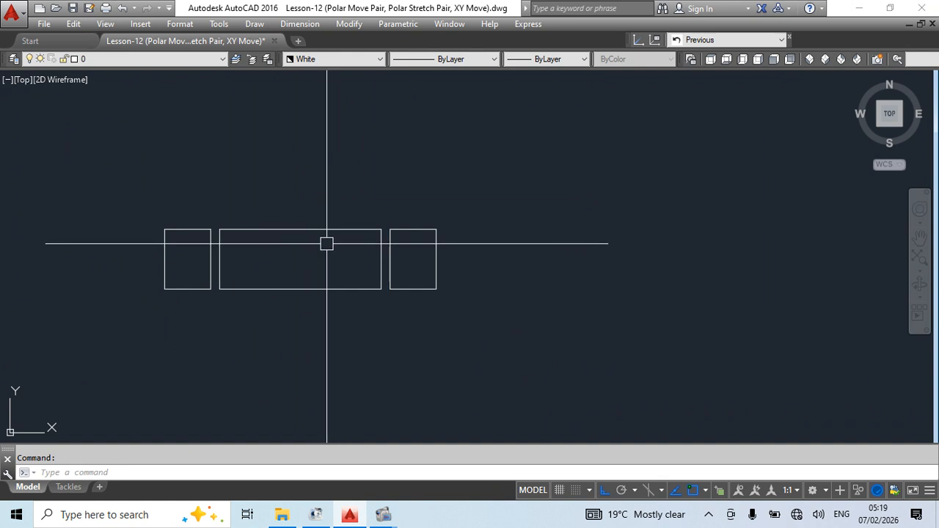
click(295, 228)
click(300, 230)
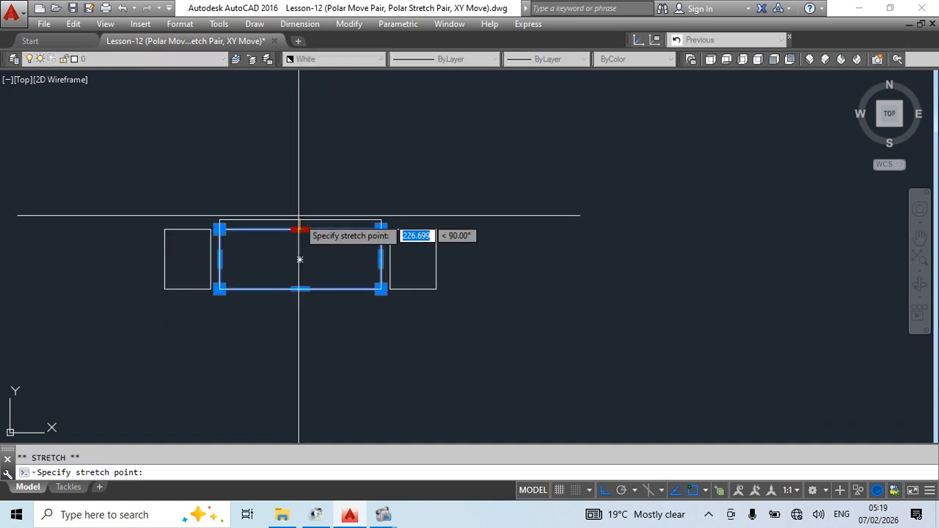
click(304, 158)
key(Escape)
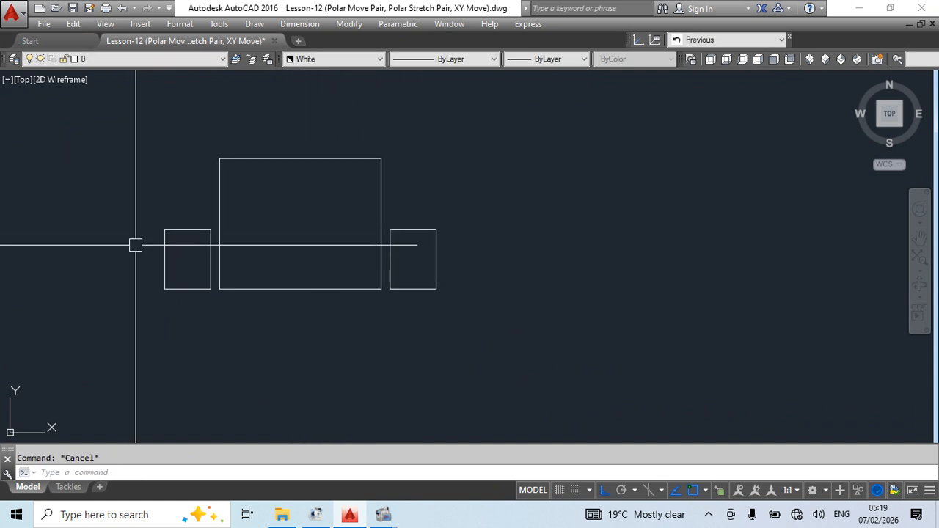
Define the three rectangles as a block named LCD with its base point at the middle rectangle's bottom midpoint.
click(499, 141)
click(137, 325)
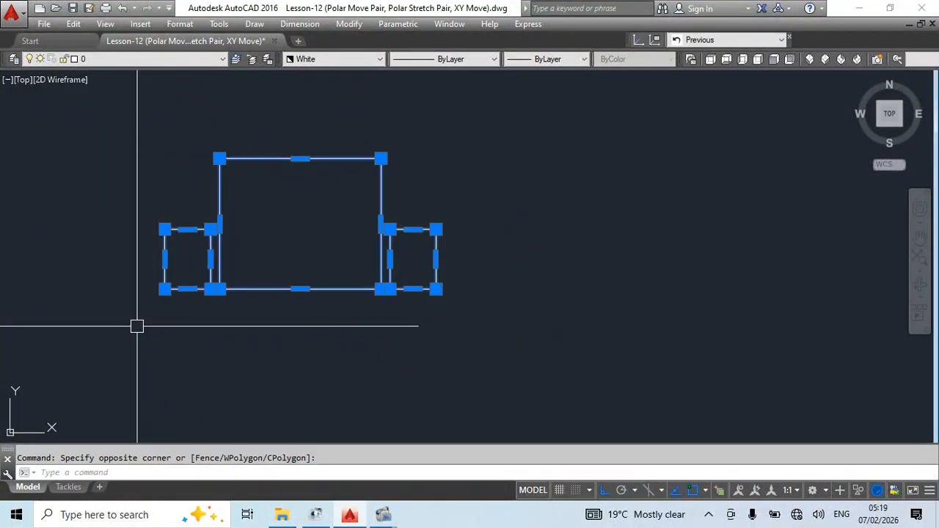
text(b)
key(Return)
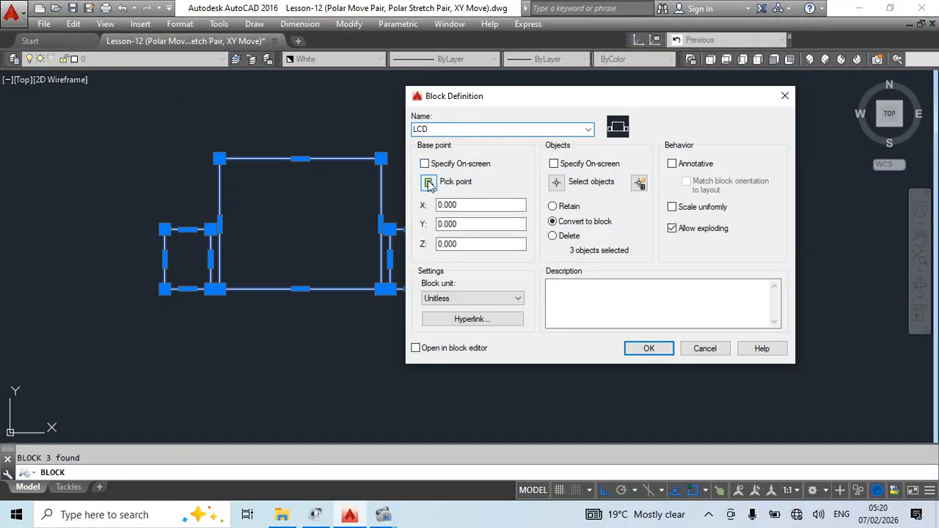
click(429, 183)
click(301, 290)
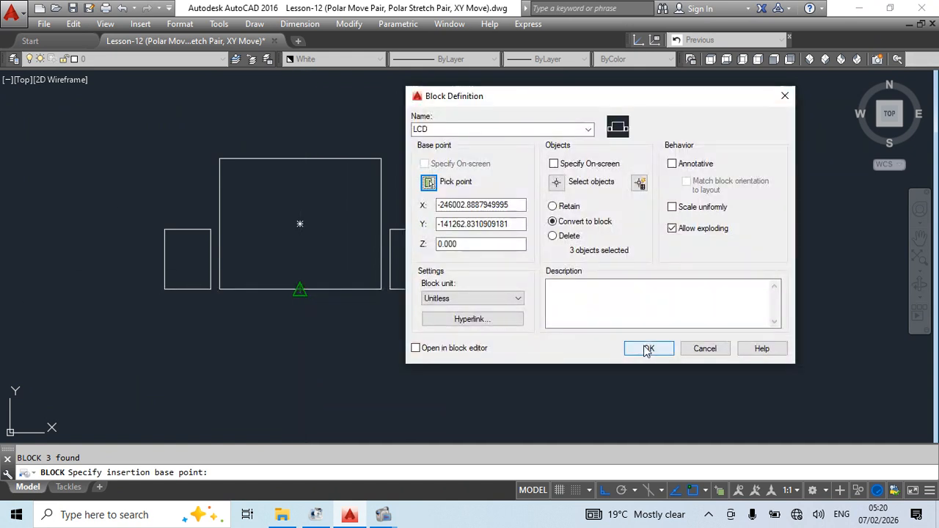
click(648, 349)
scroll(436, 323, down, 2)
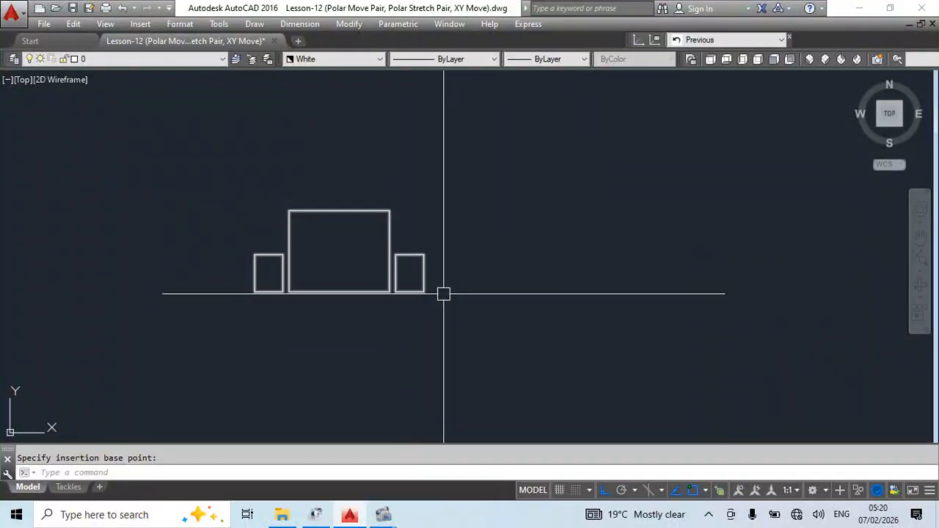
Move the LCD block horizontally to the left of its original position by its base point.
double_click(355, 292)
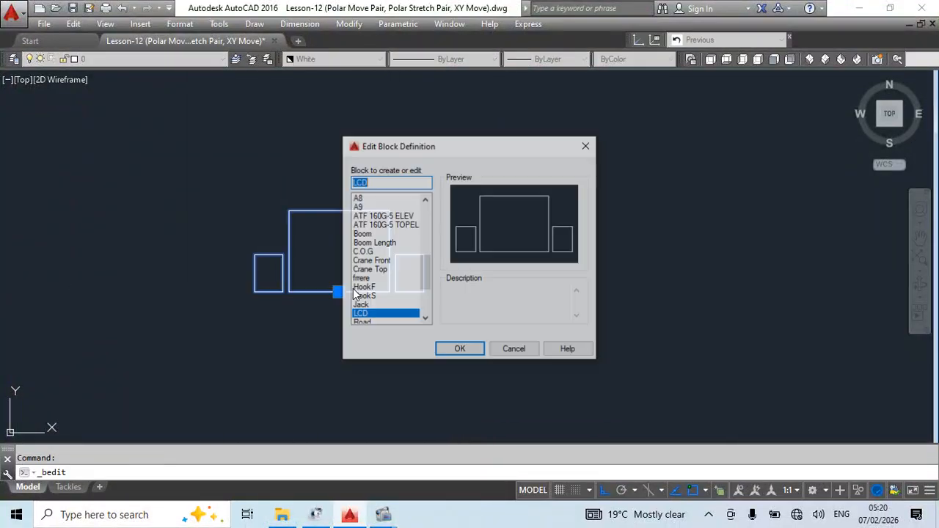
key(Escape)
click(341, 275)
click(342, 305)
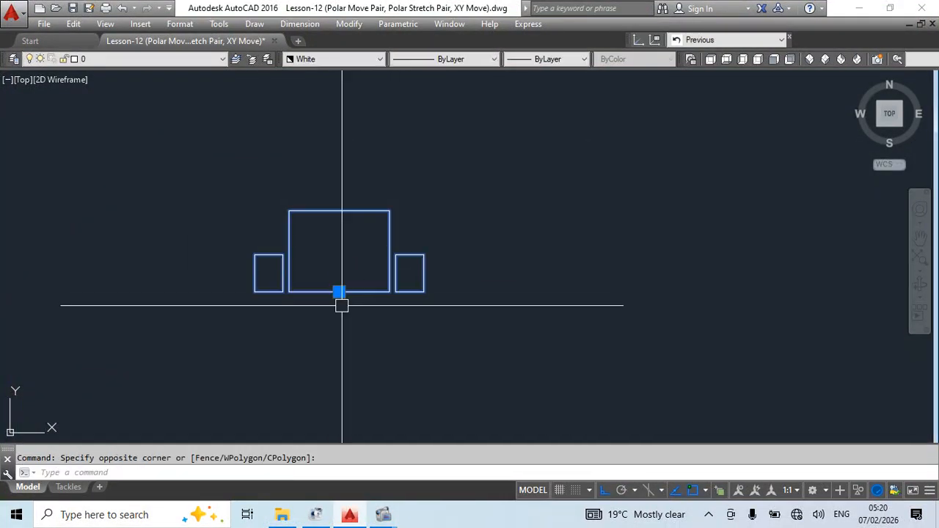
click(339, 292)
click(632, 292)
click(224, 292)
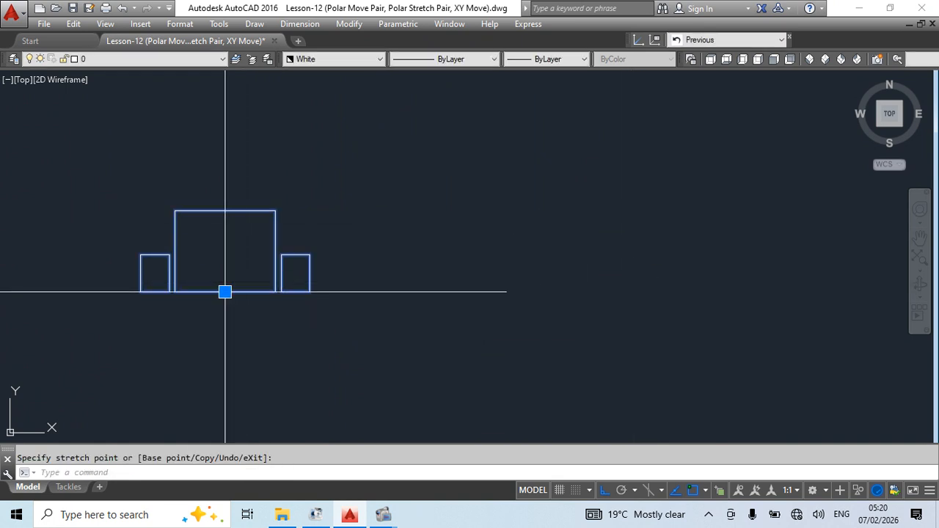
click(224, 292)
key(Escape)
Draw a long, thin rectangle below and to the right of the LCD block.
middle_drag(432, 302, 425, 233)
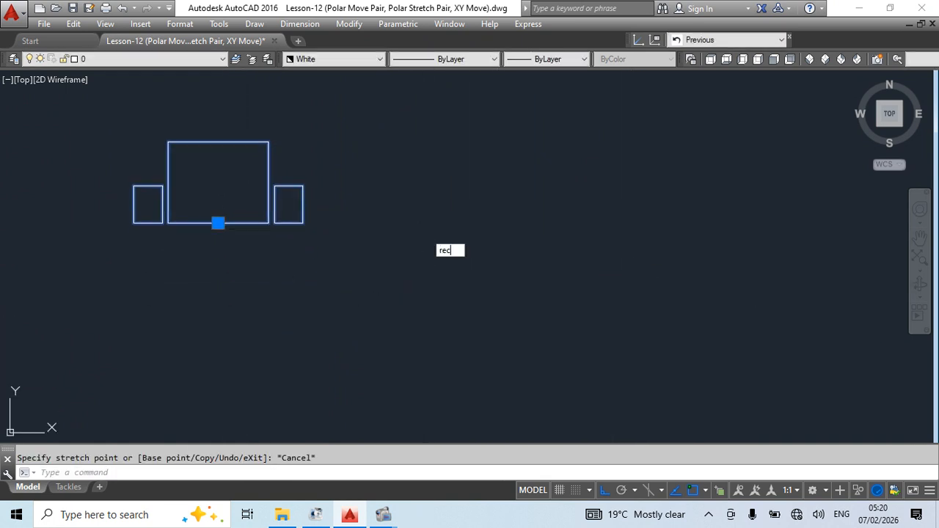
key(Return)
click(244, 257)
click(774, 287)
key(Escape)
Move the LCD block by its base point onto the long rectangle's top edge, near its right end.
click(262, 208)
click(227, 230)
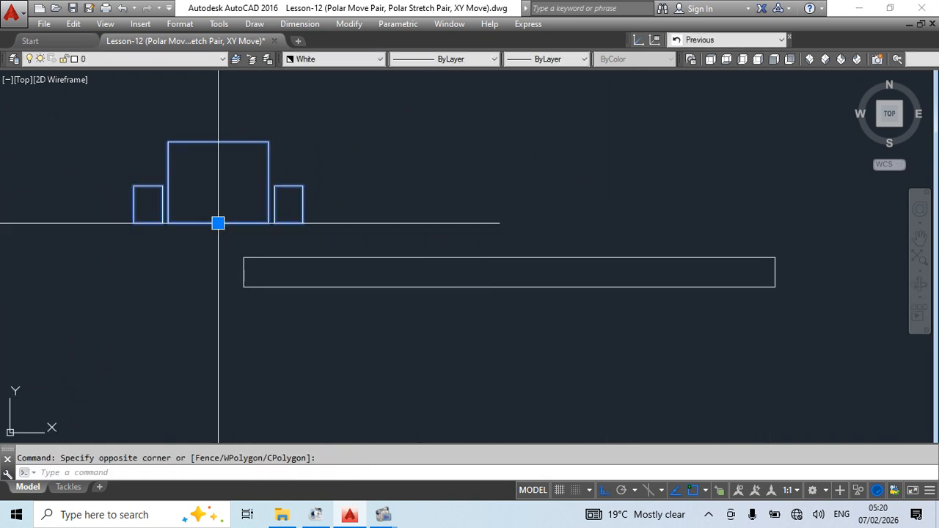
click(218, 223)
click(377, 257)
click(377, 257)
click(526, 258)
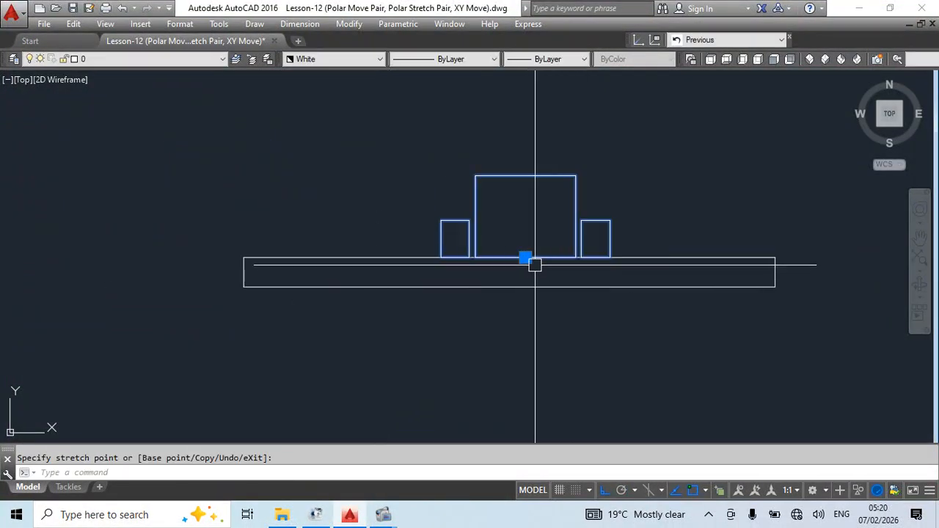
click(685, 258)
key(Escape)
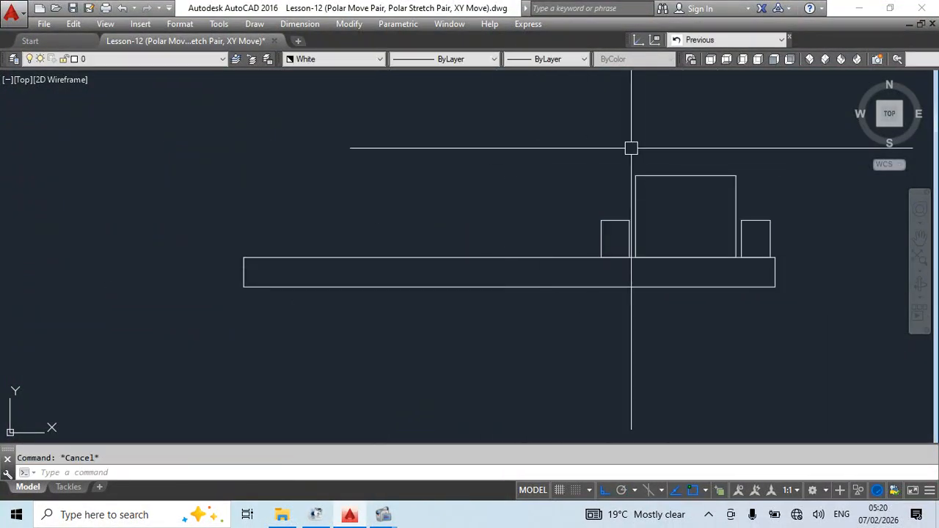
Move the LCD block horizontally left along the long rectangle and undo the move.
click(637, 176)
text(M)
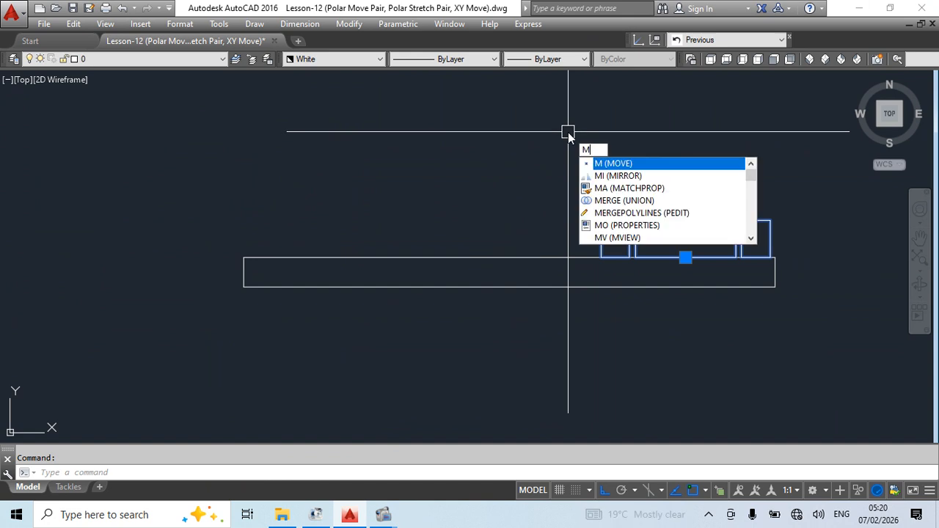
key(Return)
click(583, 138)
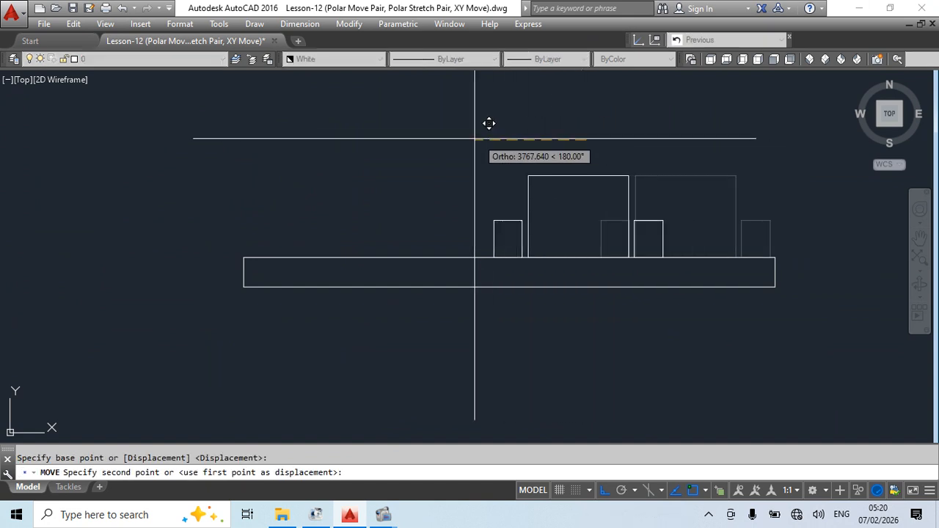
click(433, 136)
key(ctrl+z)
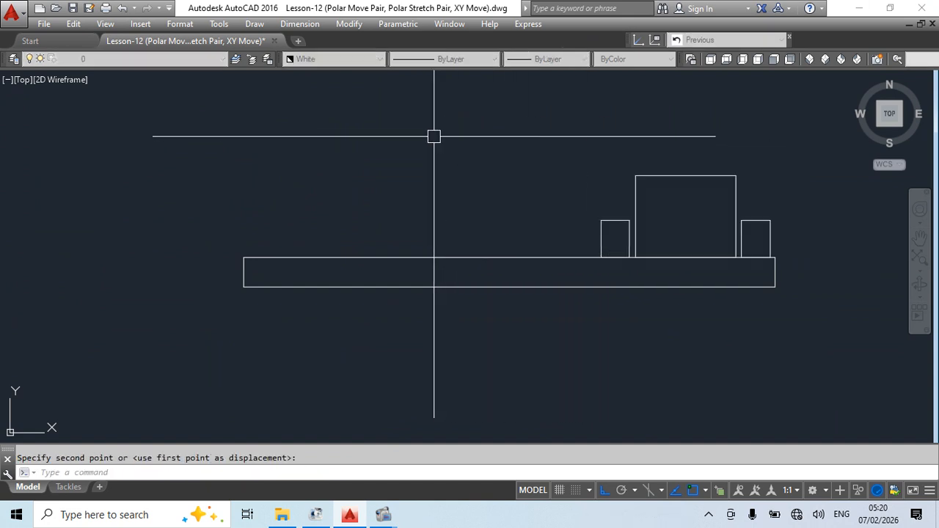
Move the LCD block by its base point horizontally to about the middle of the long rectangle's top edge.
click(662, 175)
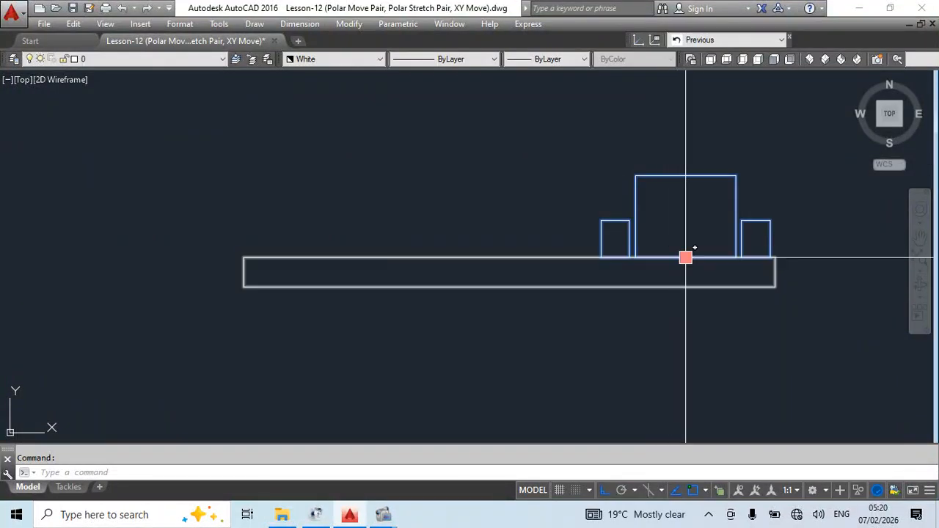
click(685, 257)
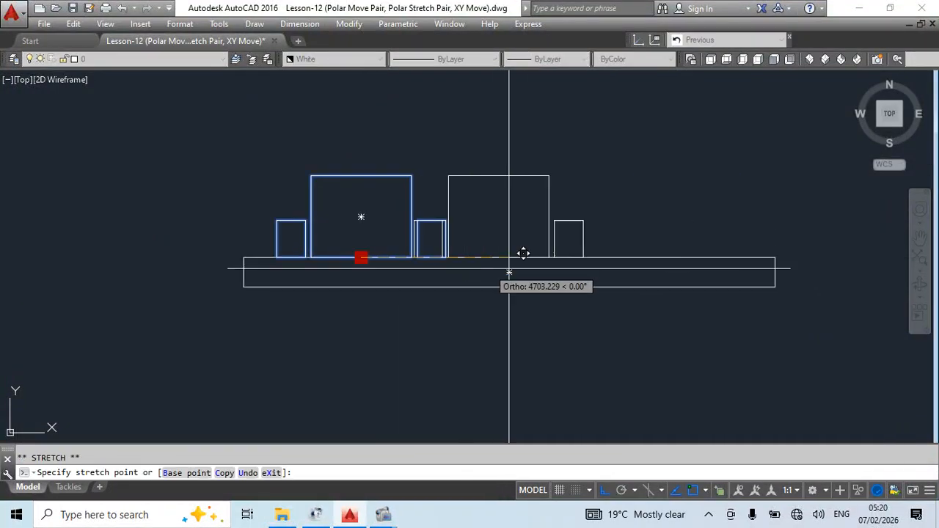
click(515, 270)
key(Escape)
Open the LCD block in the Block Editor.
middle_drag(529, 356, 397, 360)
scroll(421, 233, up, 2)
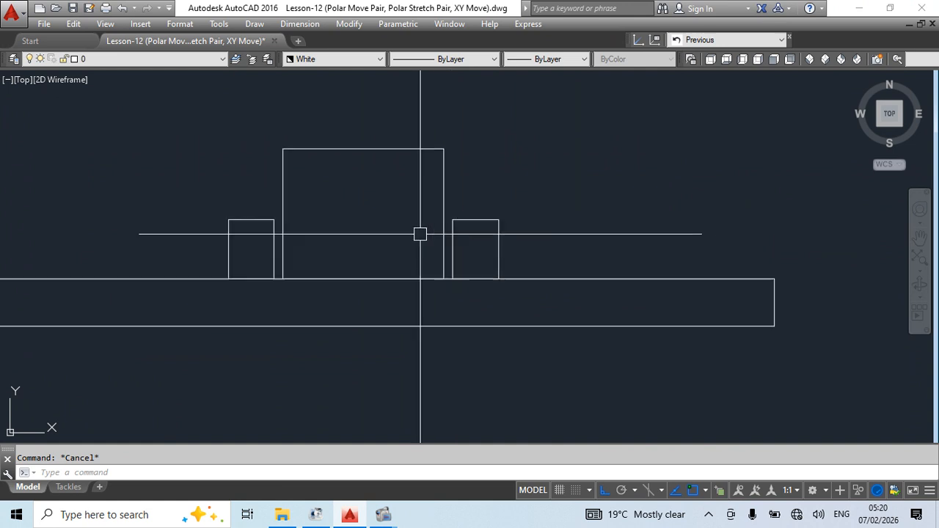
middle_drag(493, 231, 512, 234)
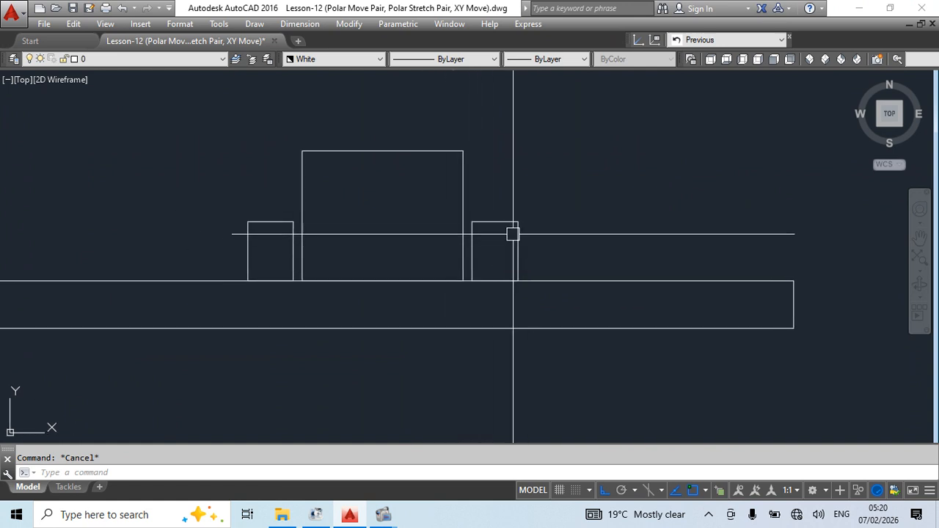
double_click(501, 227)
click(475, 351)
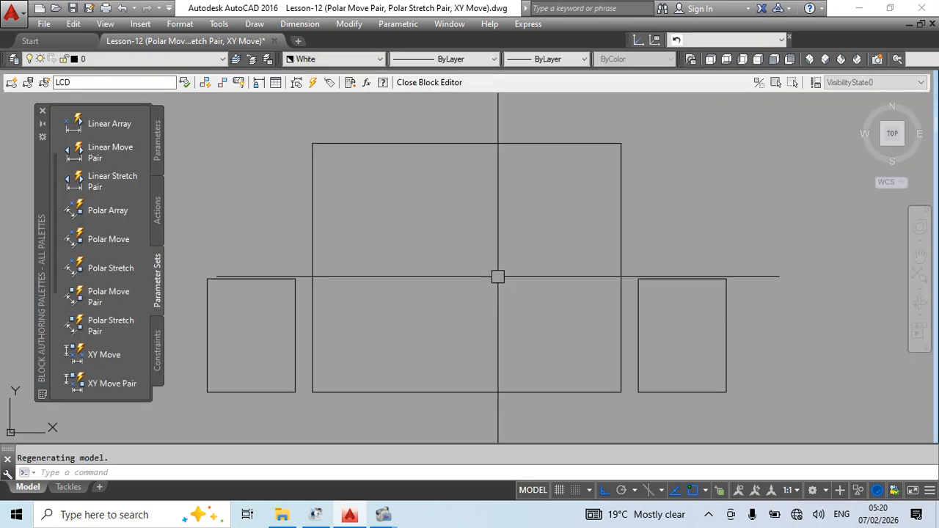
Draw two concentric circles at the centre of the right small rectangle, the outer one with a radius of about 339.
middle_drag(498, 276, 457, 250)
text(c)
key(Return)
click(640, 310)
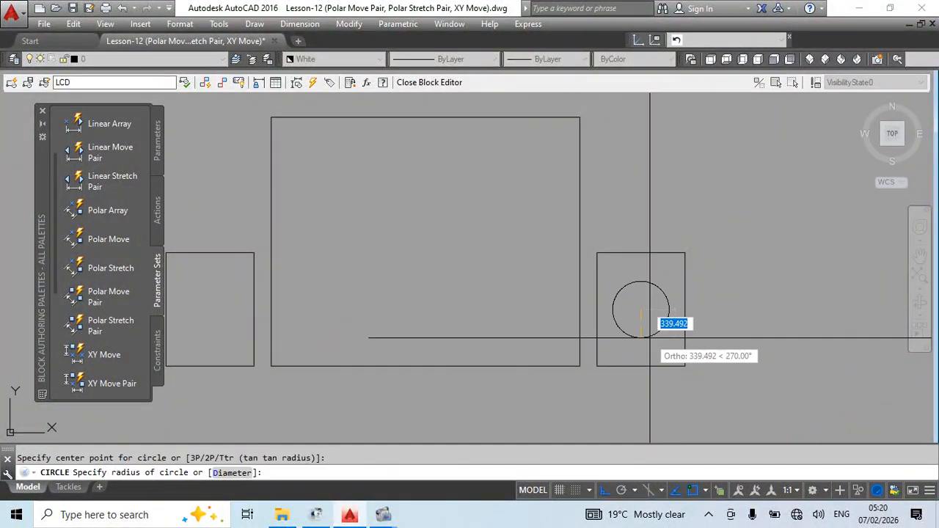
click(649, 338)
key(Return)
click(640, 310)
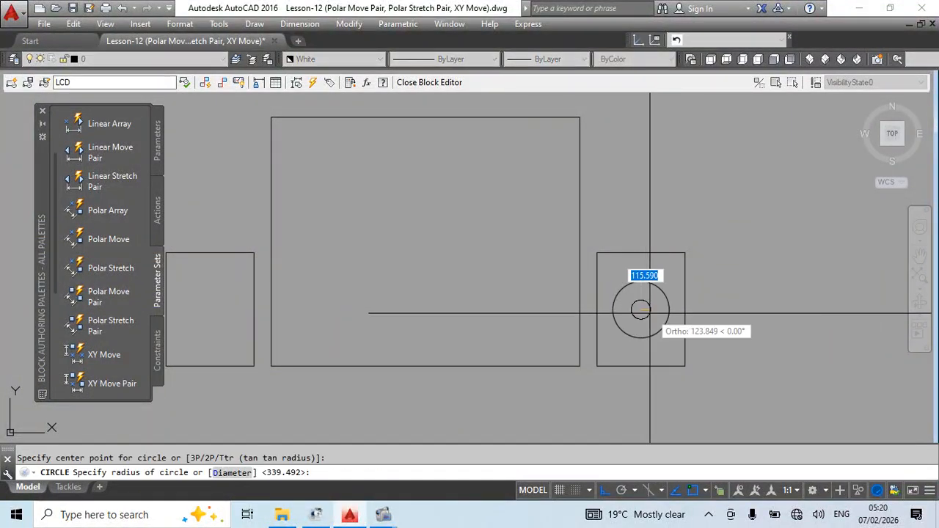
scroll(652, 316, up, 3)
click(660, 327)
scroll(646, 296, down, 4)
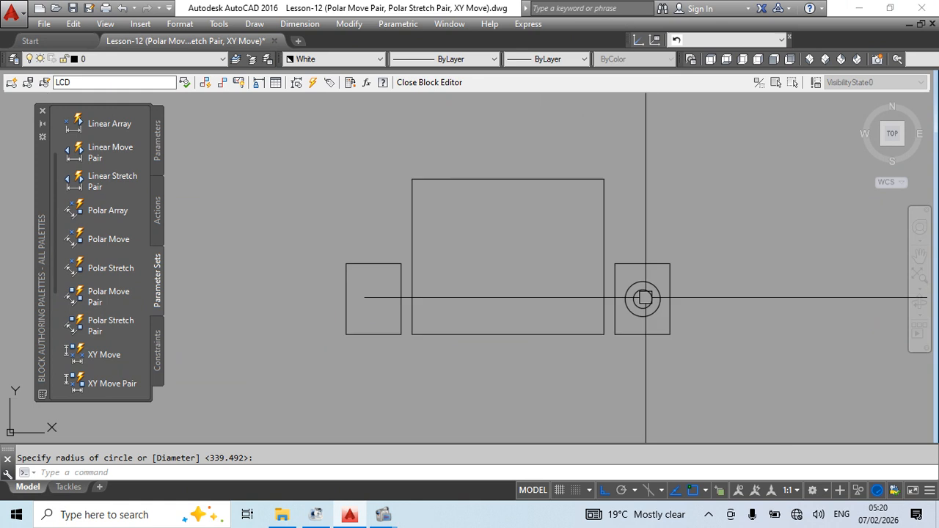
Copy both concentric circles from the right small rectangle to the matching position in the left small rectangle.
scroll(660, 257, up, 2)
click(653, 288)
click(627, 354)
middle_drag(637, 355, 696, 355)
text(co)
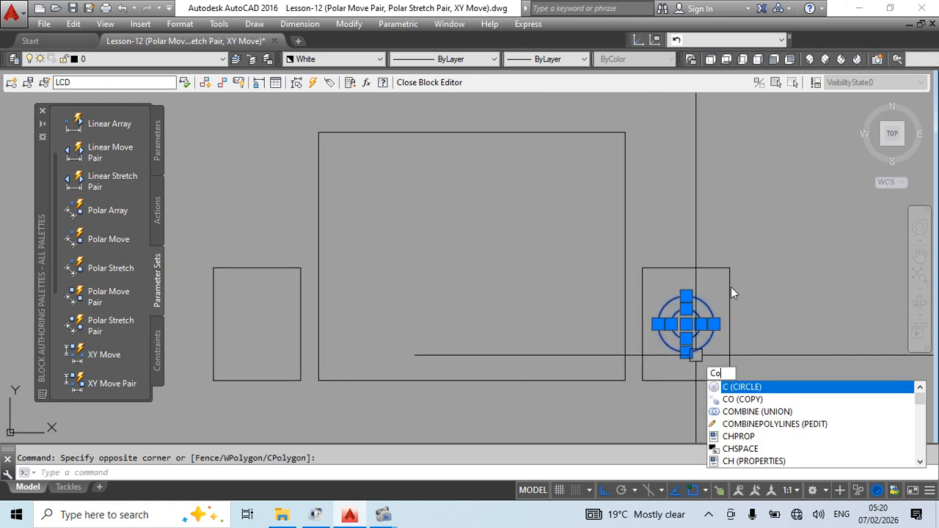
key(Return)
click(729, 269)
click(301, 268)
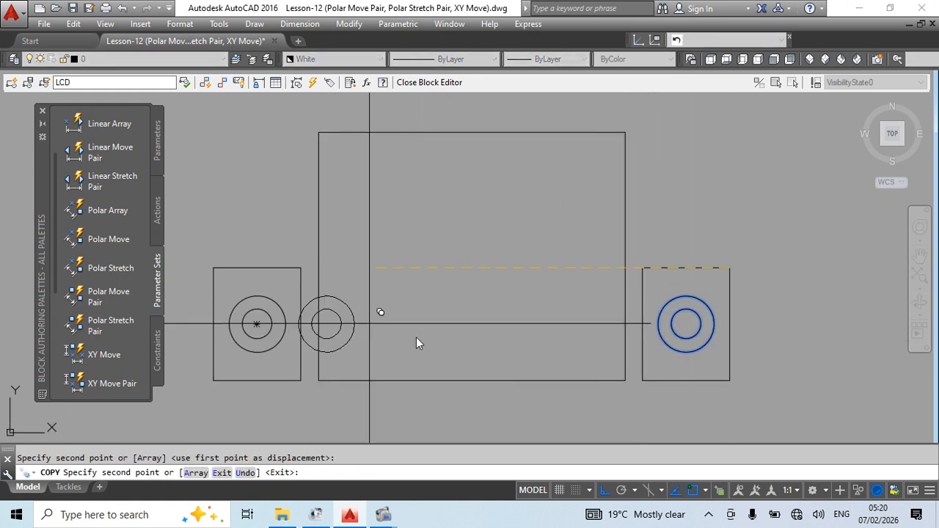
key(Escape)
Add a Polar Move Pair parameter set from the left circles' centre to the right circles' centre, with its label below the block.
scroll(440, 338, down, 5)
middle_drag(457, 342, 405, 346)
click(125, 328)
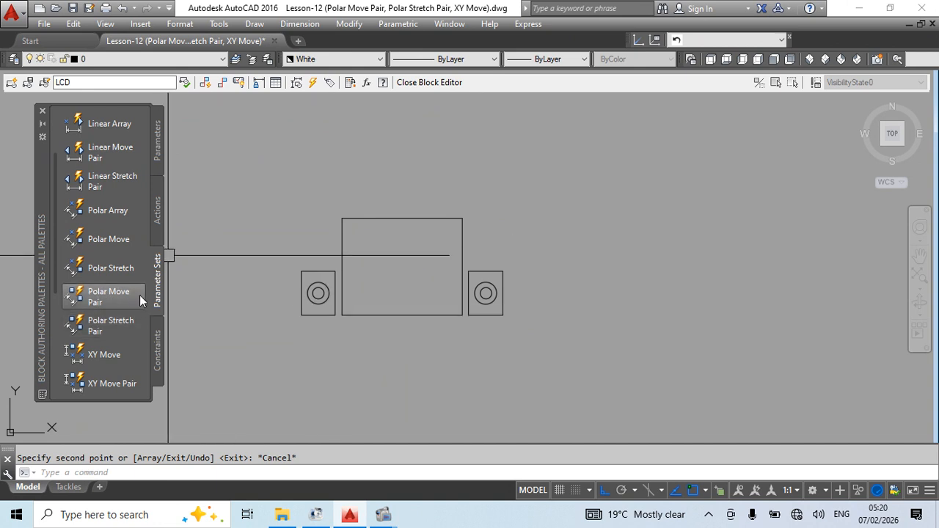
click(100, 295)
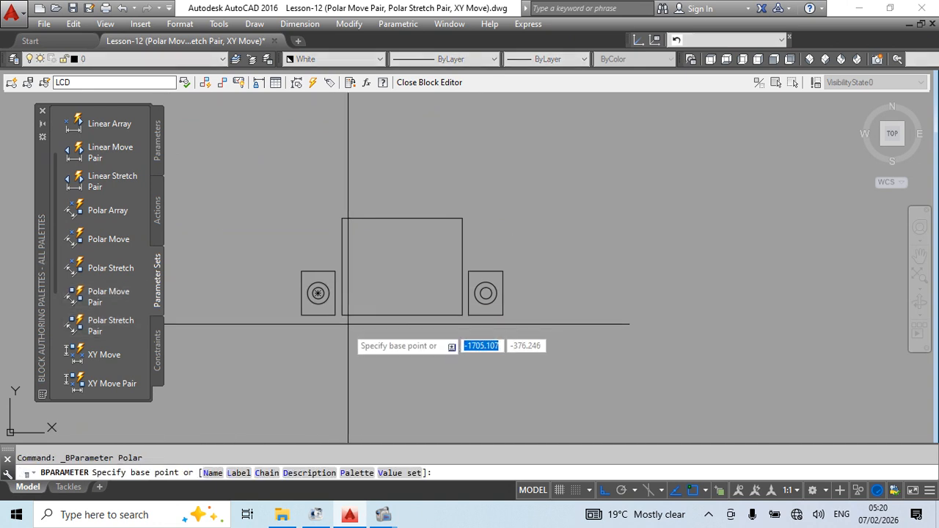
click(318, 293)
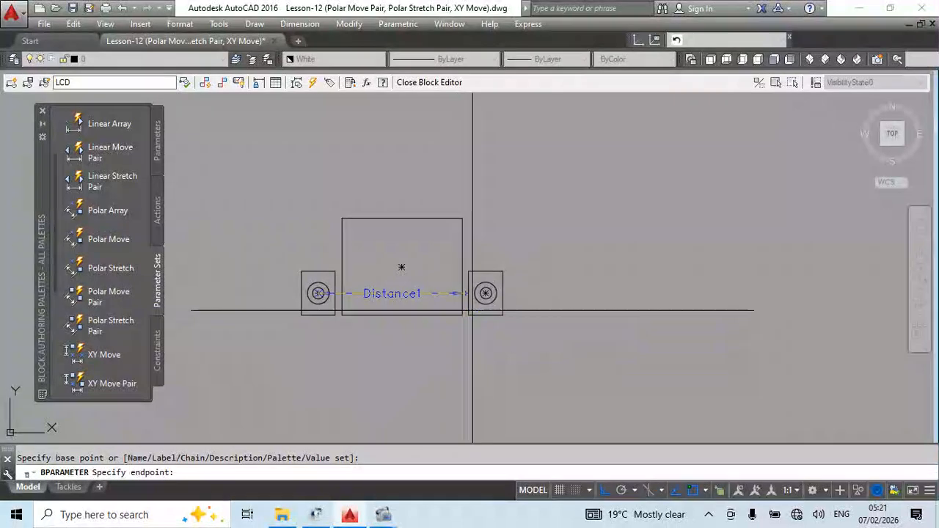
scroll(477, 307, up, 4)
click(498, 276)
scroll(496, 272, down, 6)
click(496, 329)
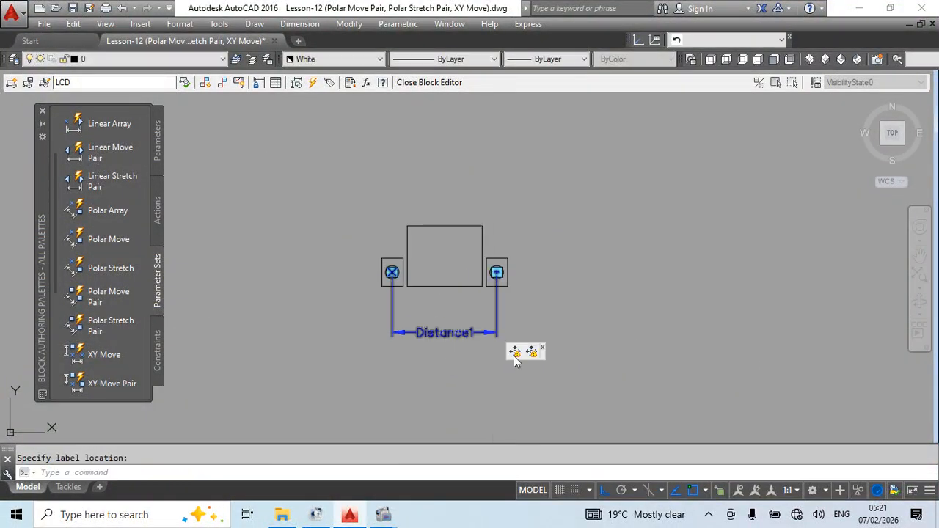
Modify the first move action's selection set to include the left small rectangle and its two circles.
scroll(513, 348, up, 3)
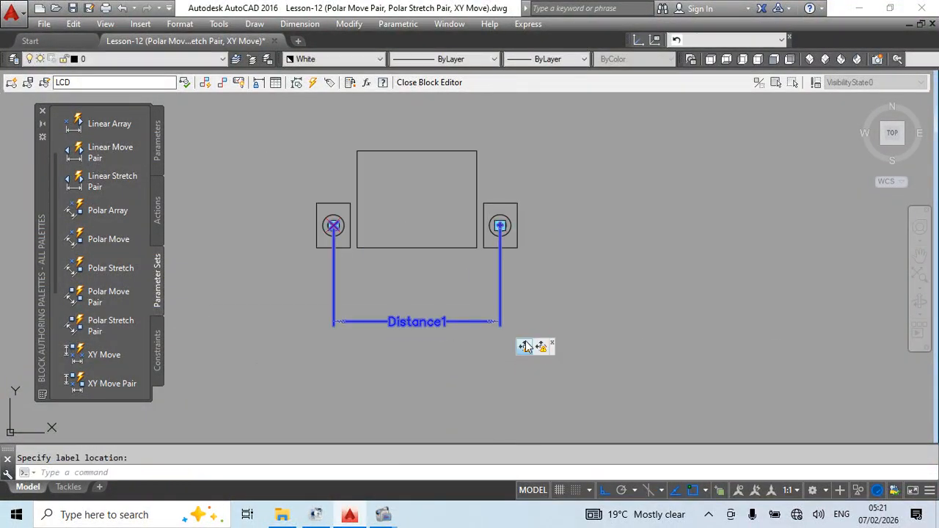
right_click(524, 347)
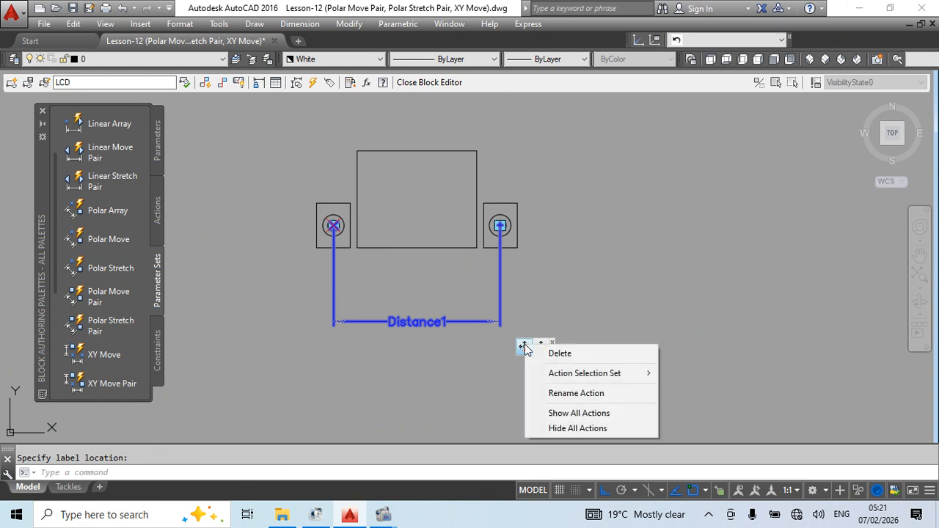
mouse_move(645, 377)
click(709, 387)
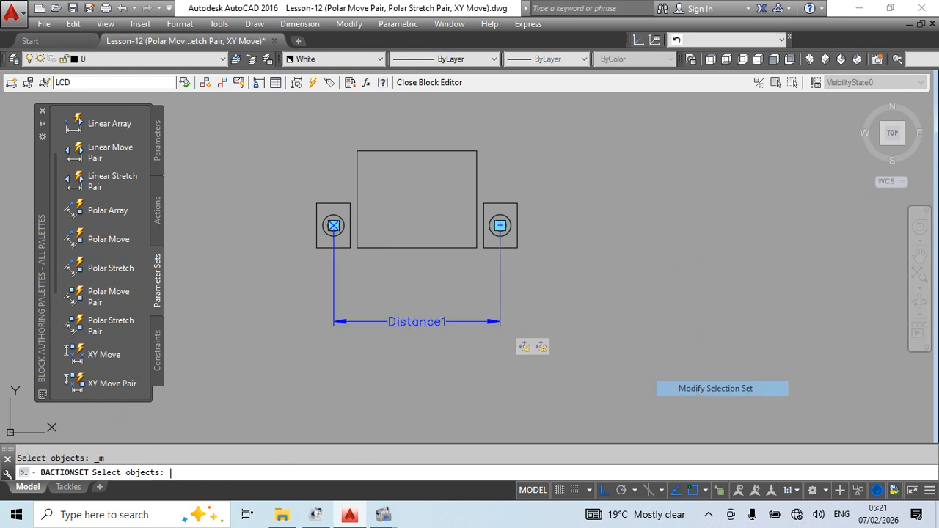
scroll(324, 220, up, 5)
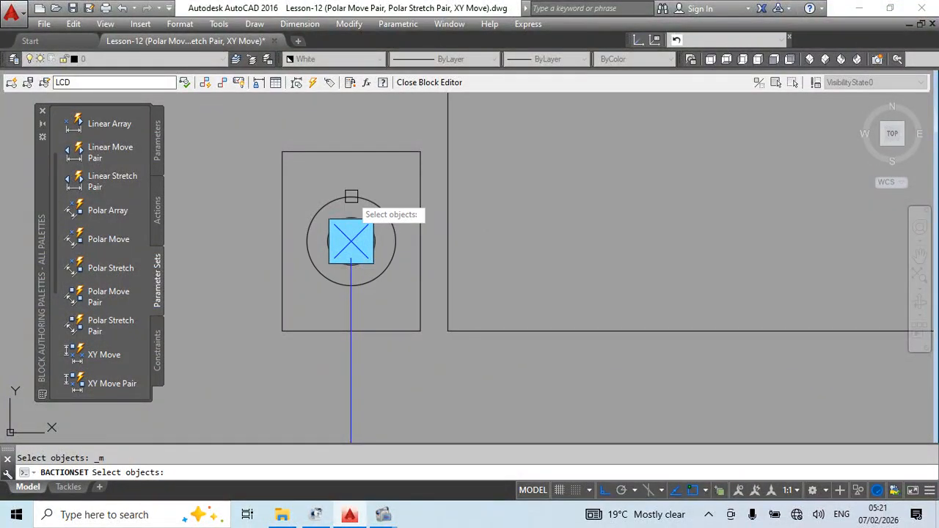
scroll(351, 197, down, 4)
click(301, 158)
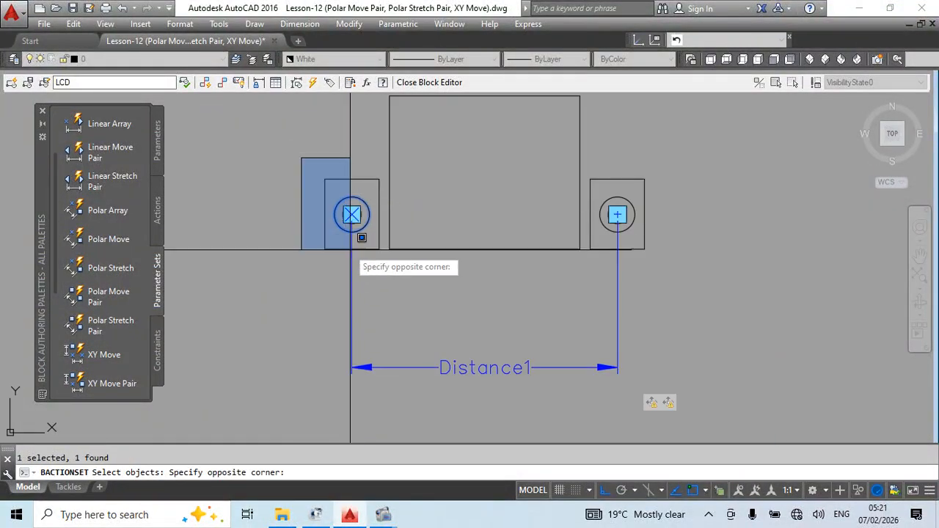
click(387, 279)
scroll(362, 239, up, 2)
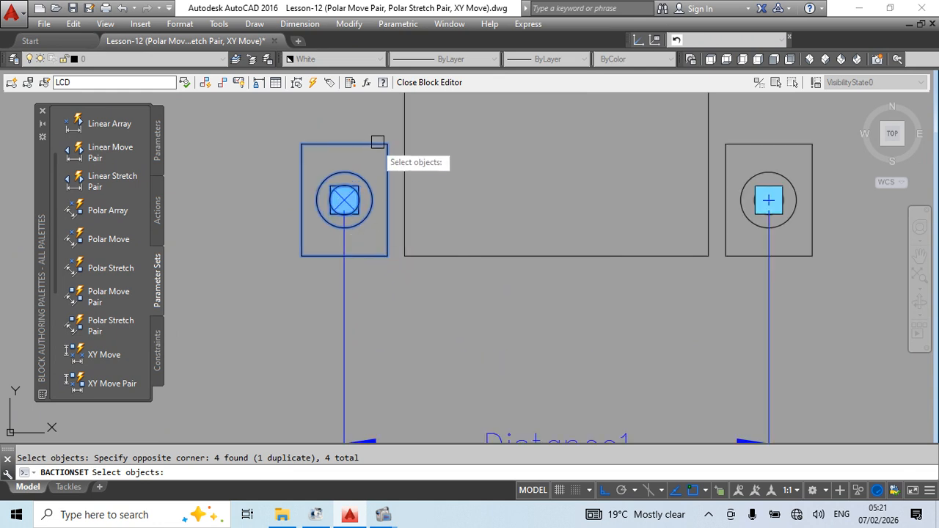
click(393, 135)
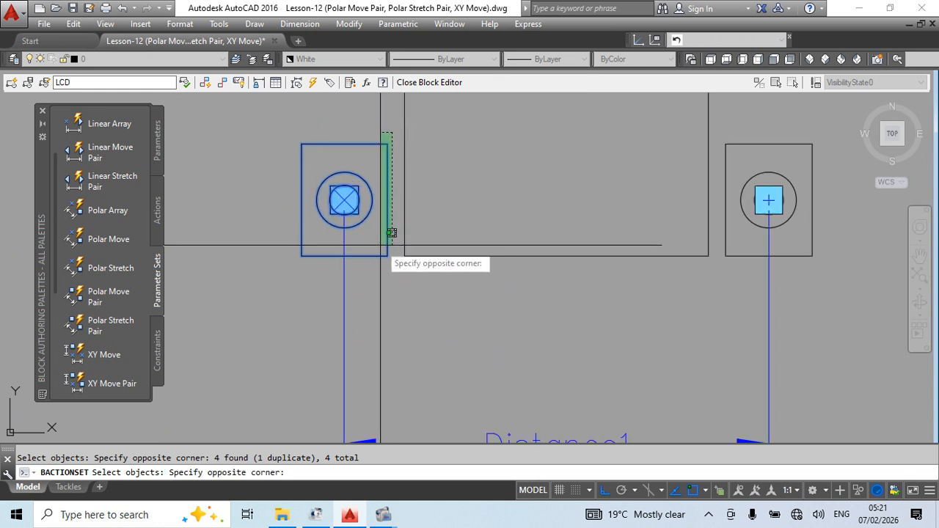
click(283, 251)
scroll(346, 215, down, 4)
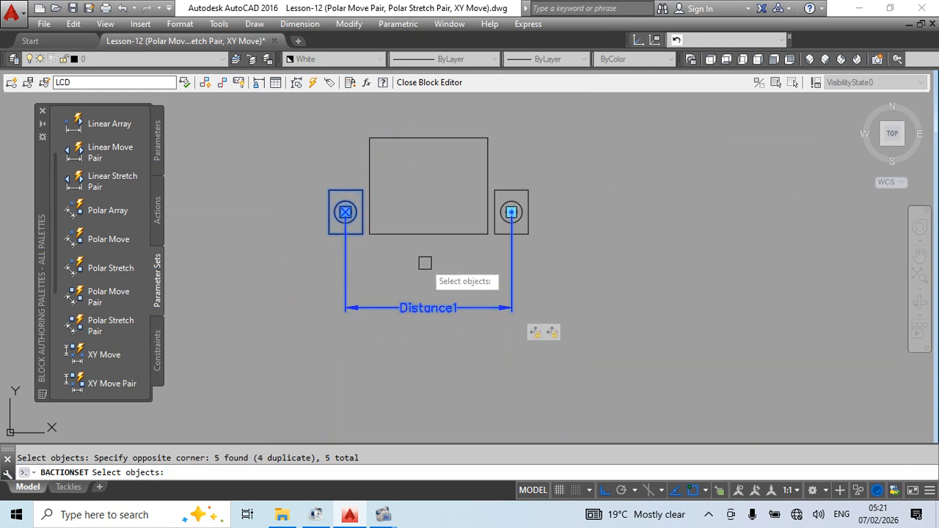
key(Return)
Modify the second move action's selection set to include the right small rectangle and its two circles.
scroll(557, 345, up, 3)
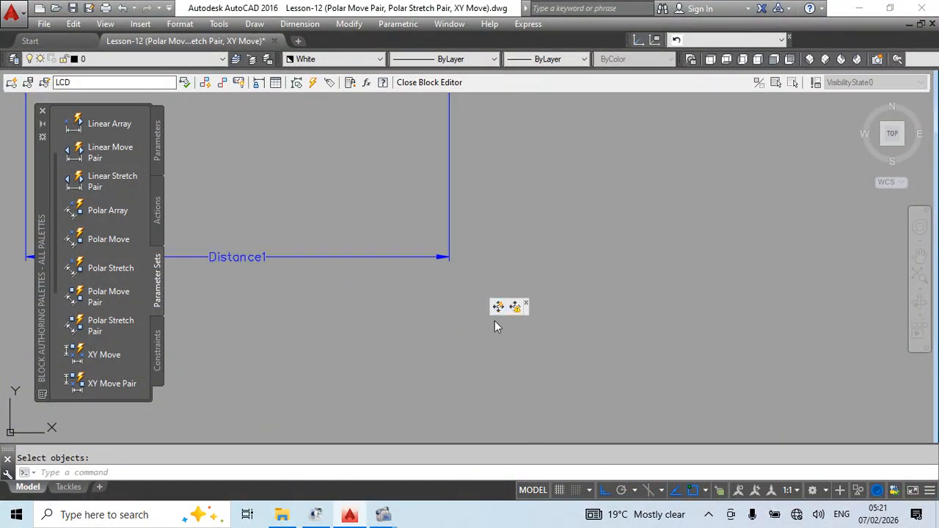
scroll(542, 350, down, 3)
scroll(551, 353, up, 2)
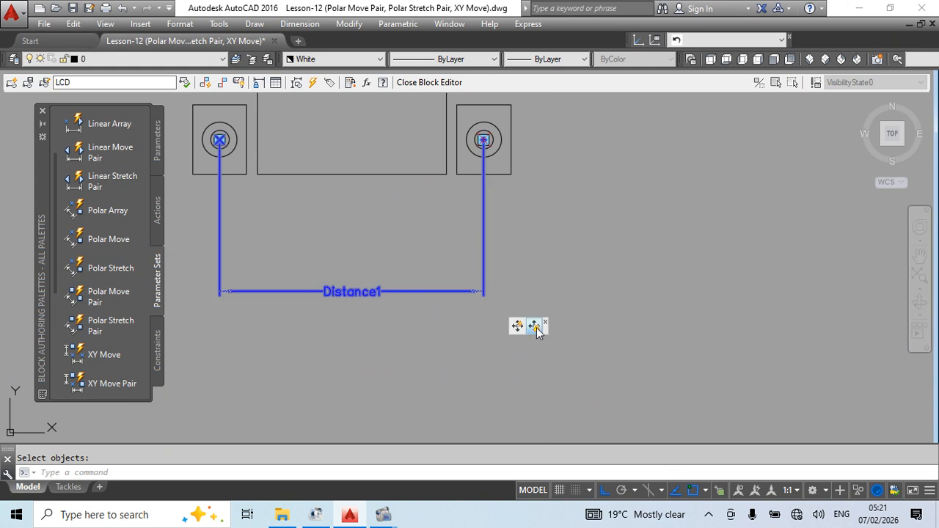
right_click(536, 329)
mouse_move(565, 358)
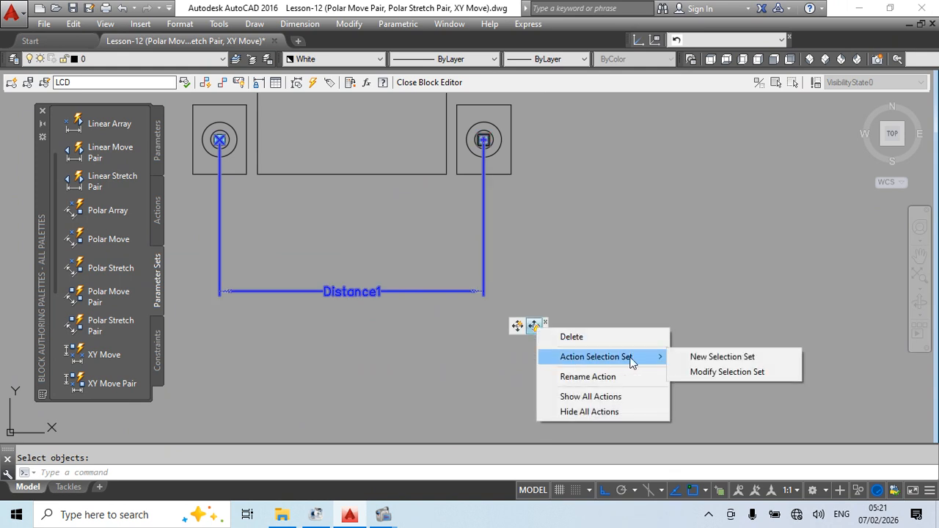
click(717, 371)
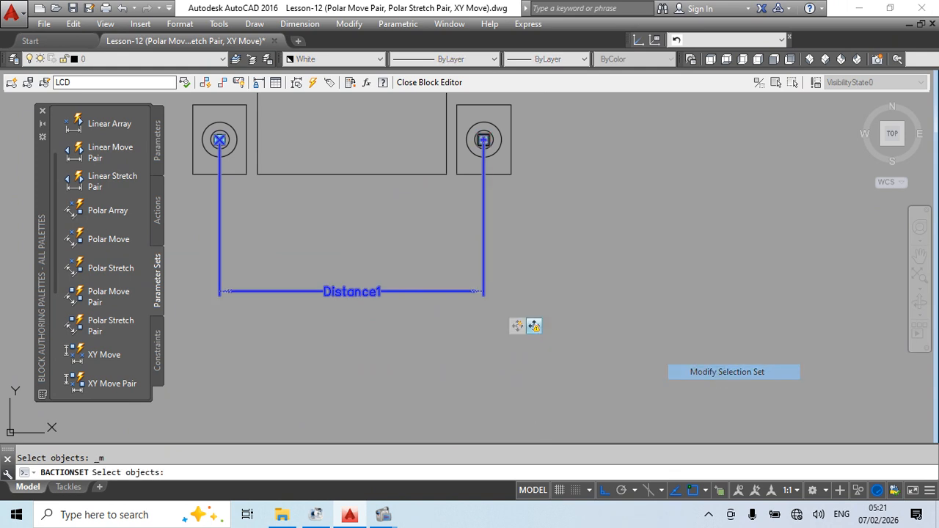
middle_drag(520, 222, 530, 300)
scroll(495, 218, up, 2)
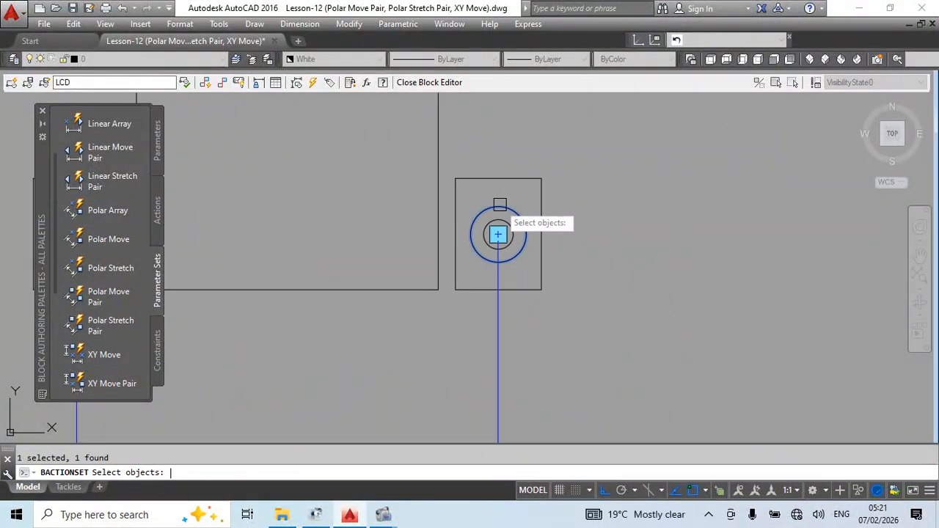
click(586, 153)
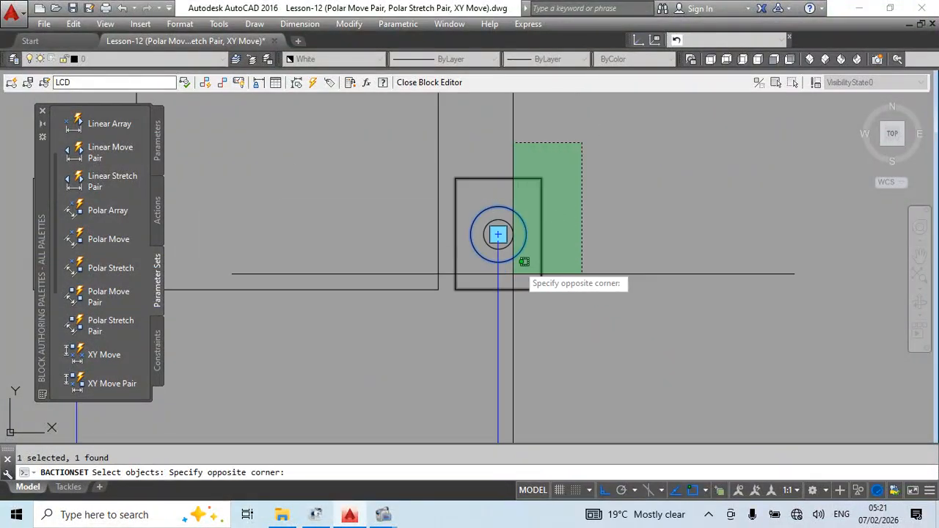
click(451, 323)
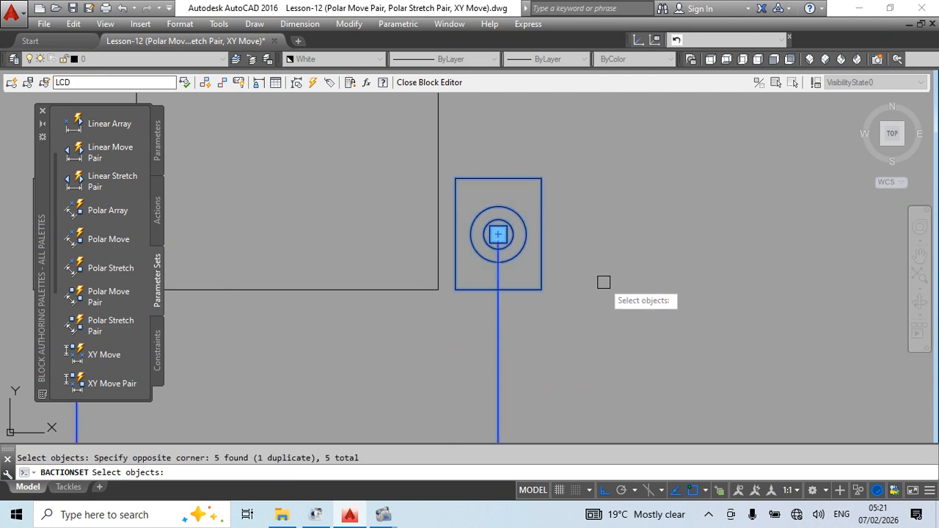
key(Return)
Close the Block Editor and save the changes to the LCD block.
scroll(402, 342, down, 3)
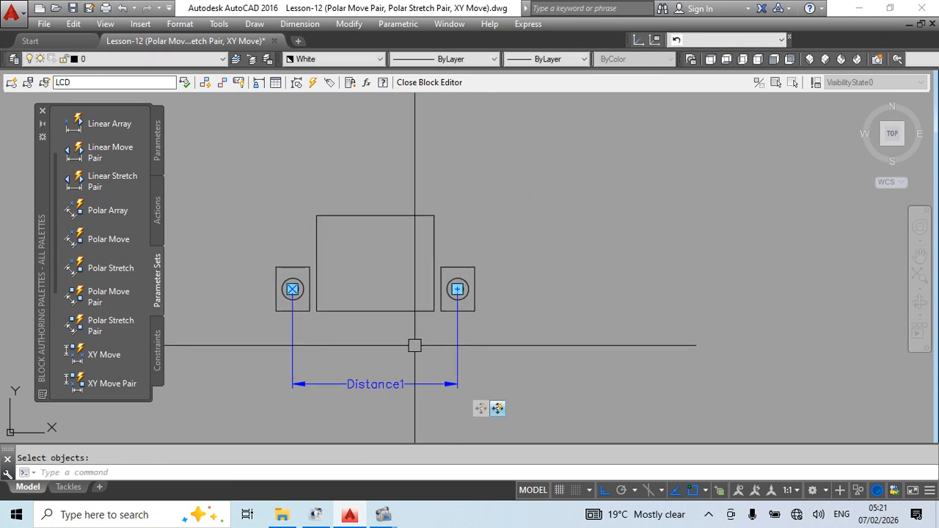
text(bc)
key(Return)
key(Return)
Move the LCD block's right and left small rectangles horizontally outward from the central rectangle using their parameter grips.
scroll(455, 315, down, 4)
middle_drag(519, 337, 545, 352)
click(427, 258)
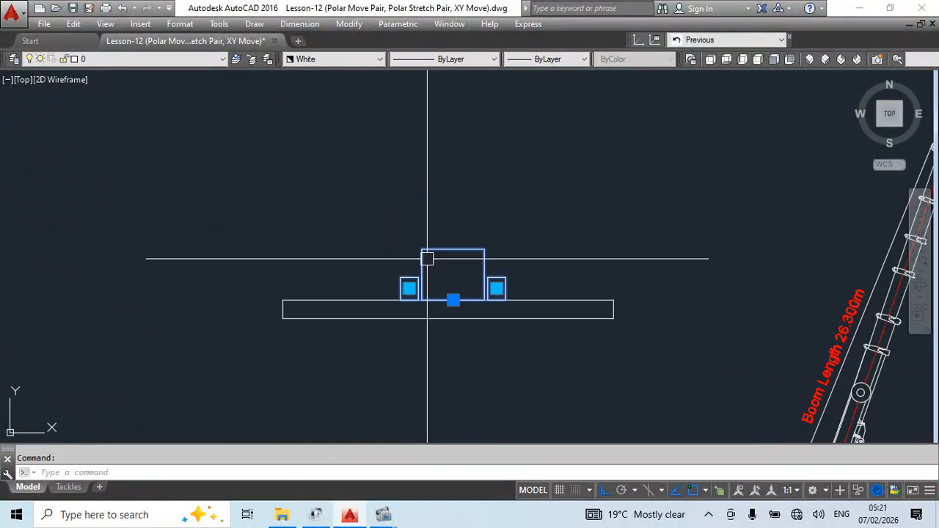
click(510, 285)
click(287, 285)
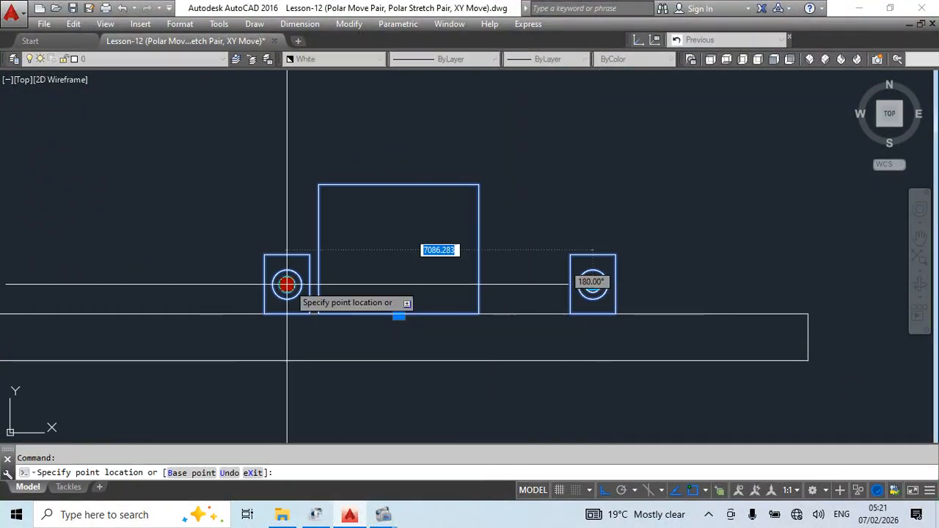
click(206, 284)
middle_drag(310, 335, 445, 318)
scroll(445, 318, down, 3)
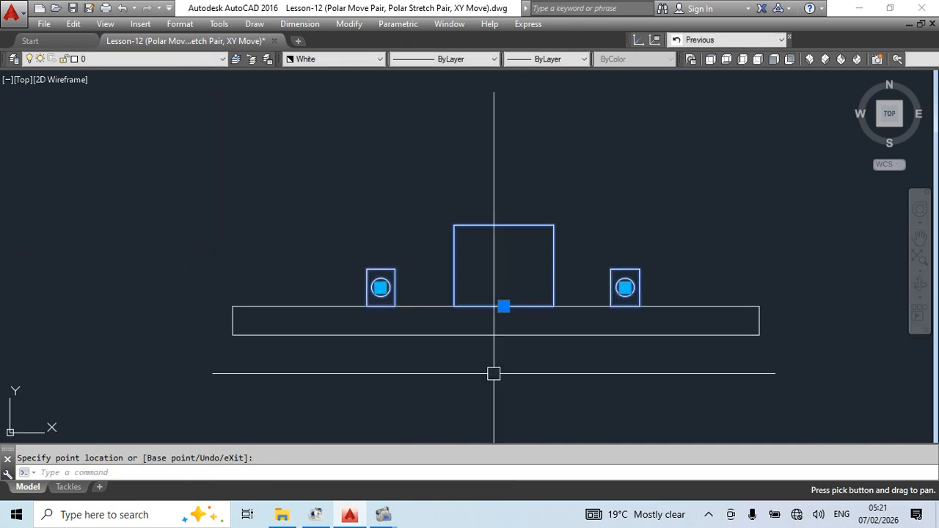
key(Escape)
key(Escape)
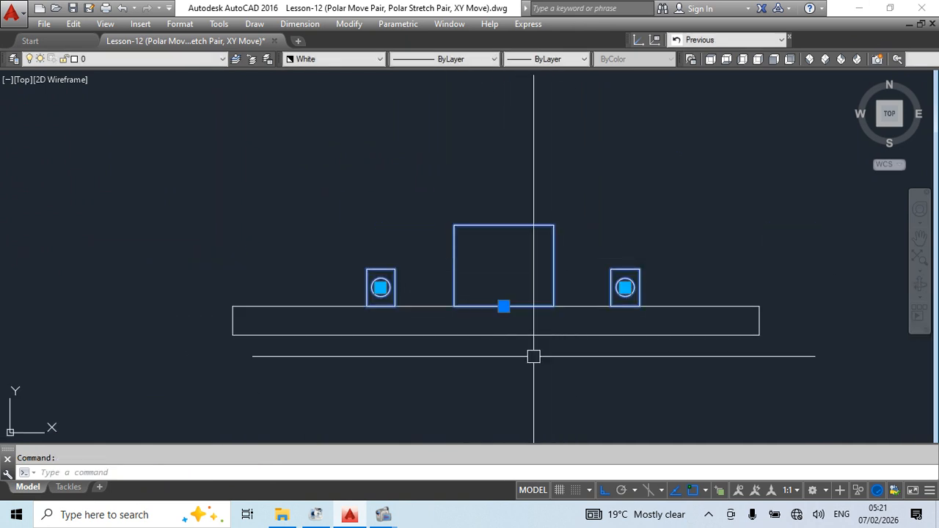
Move the LCD block left along the long base rectangle and shift both small rectangles inward, within the central rectangle's width.
click(503, 306)
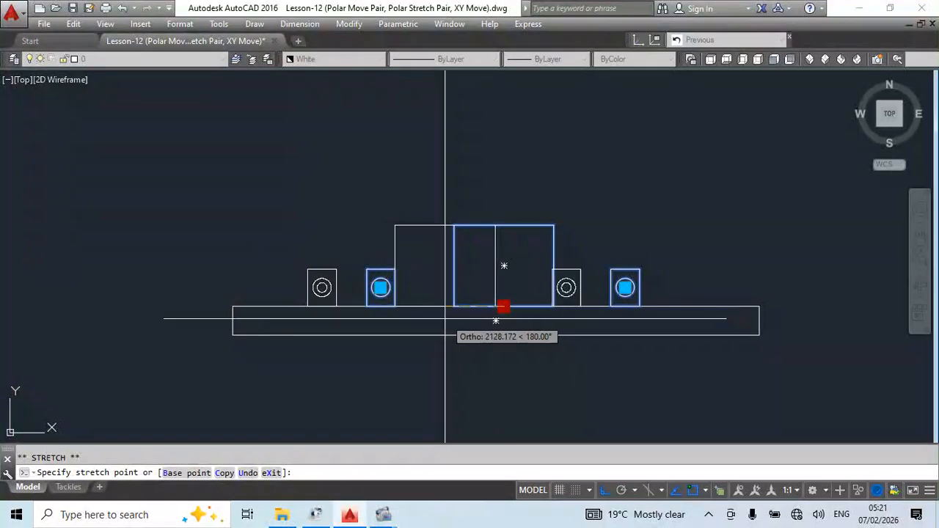
click(378, 320)
click(256, 287)
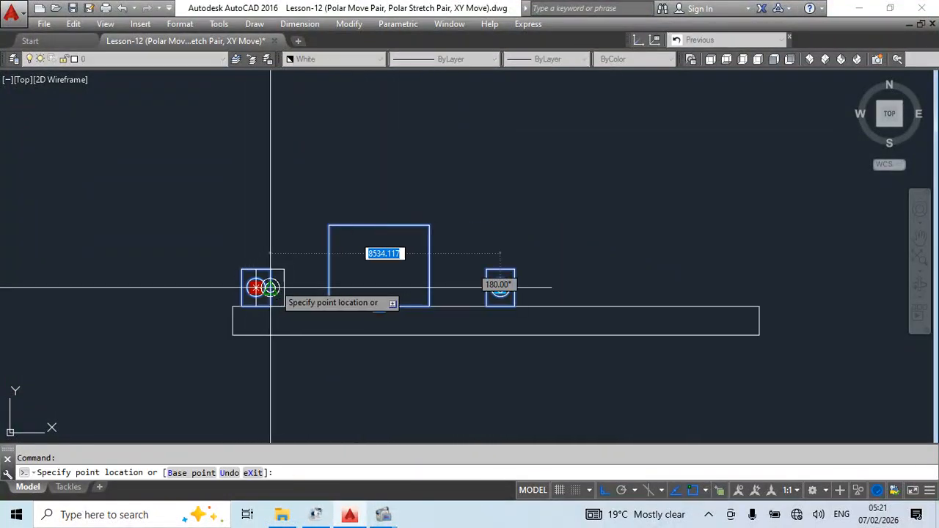
scroll(272, 286, up, 2)
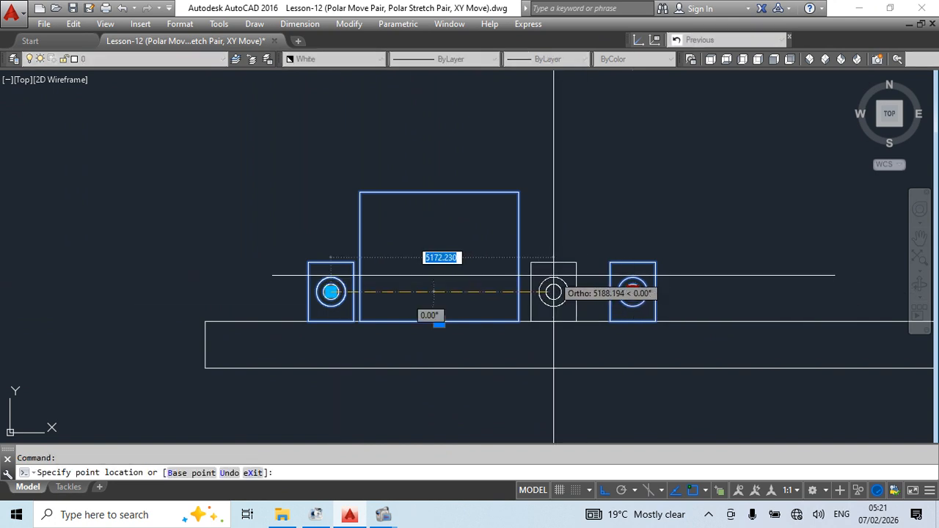
click(485, 291)
click(331, 291)
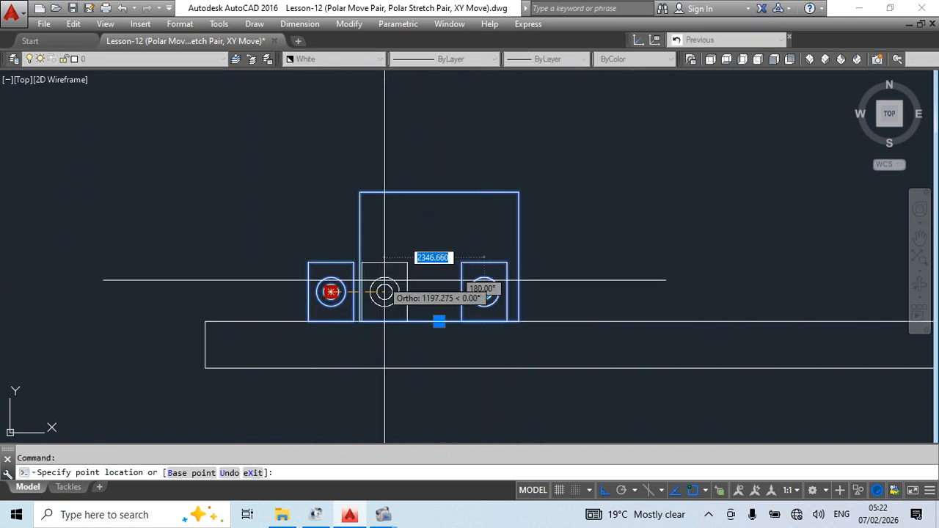
click(394, 279)
middle_drag(508, 374, 449, 374)
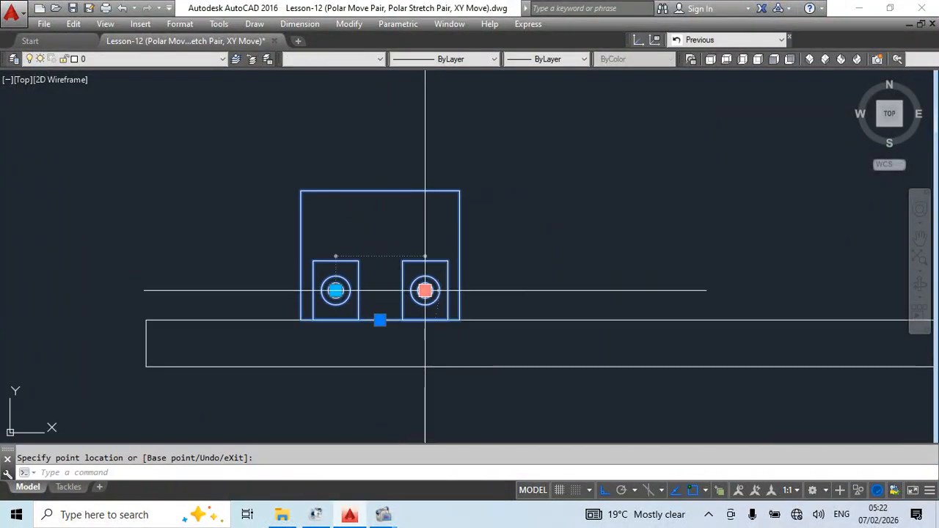
Move the right small rectangle outward horizontally, and with Ortho off, raise it beside the central rectangle's upper right corner.
click(425, 291)
click(494, 290)
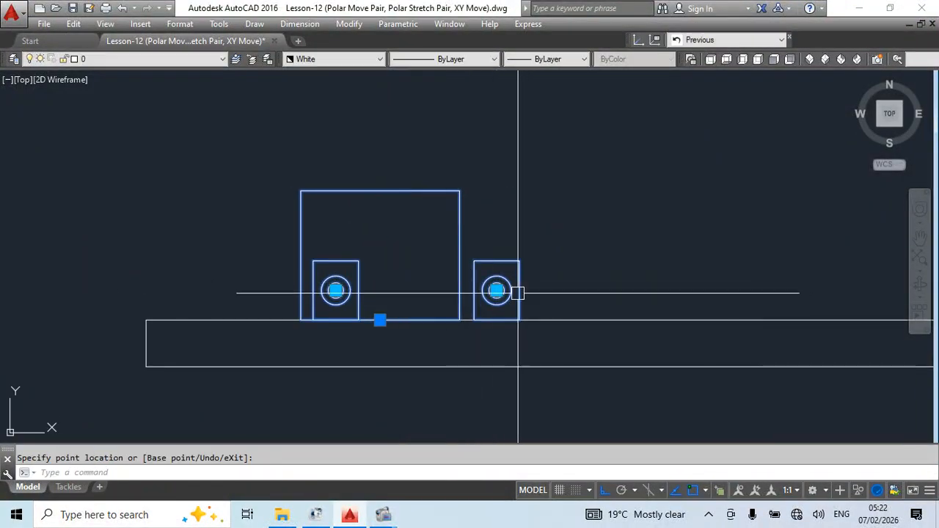
click(496, 290)
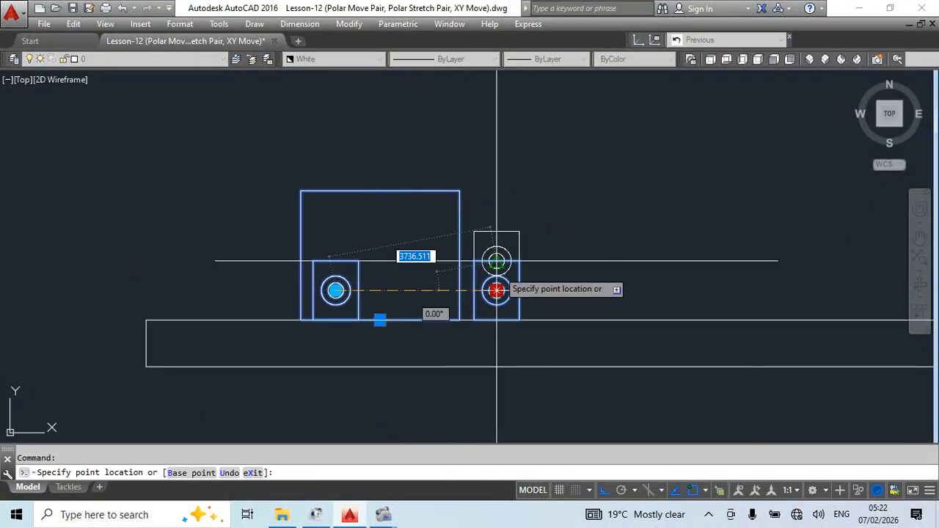
click(602, 491)
click(486, 216)
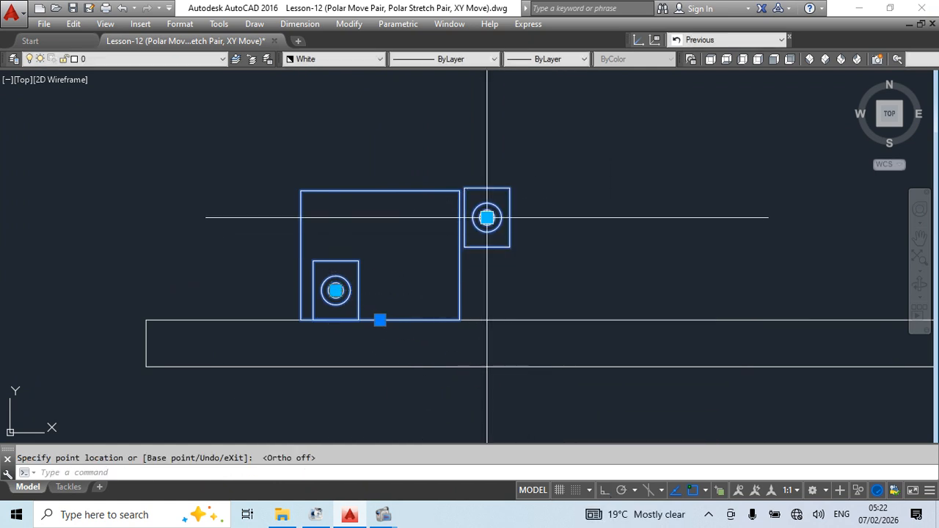
Place the right and left small rectangles above the central rectangle's top edge using their parameter grips.
click(488, 216)
click(437, 158)
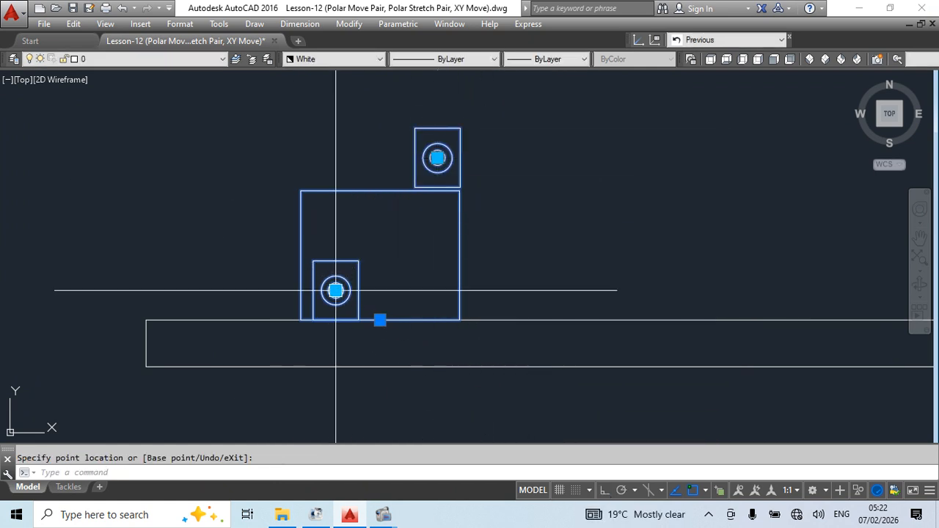
click(324, 157)
key(Escape)
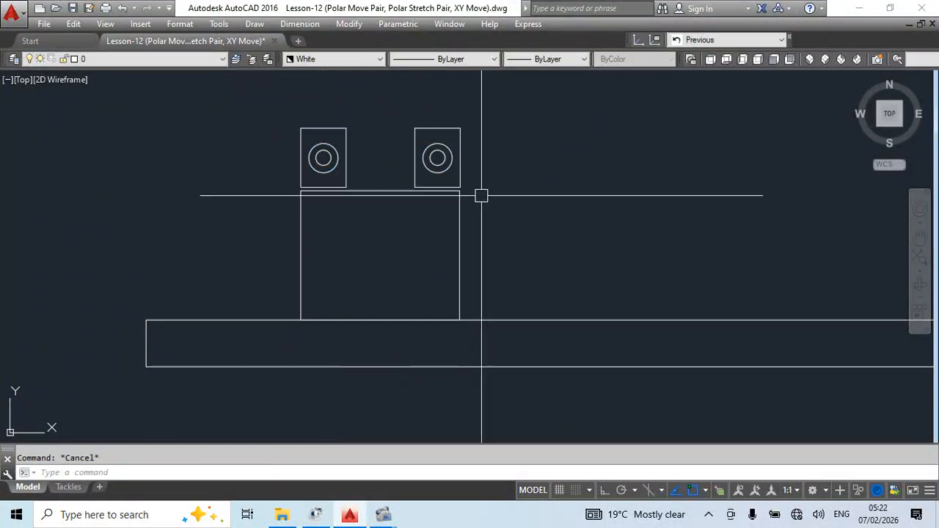
scroll(481, 195, down, 4)
scroll(488, 229, up, 2)
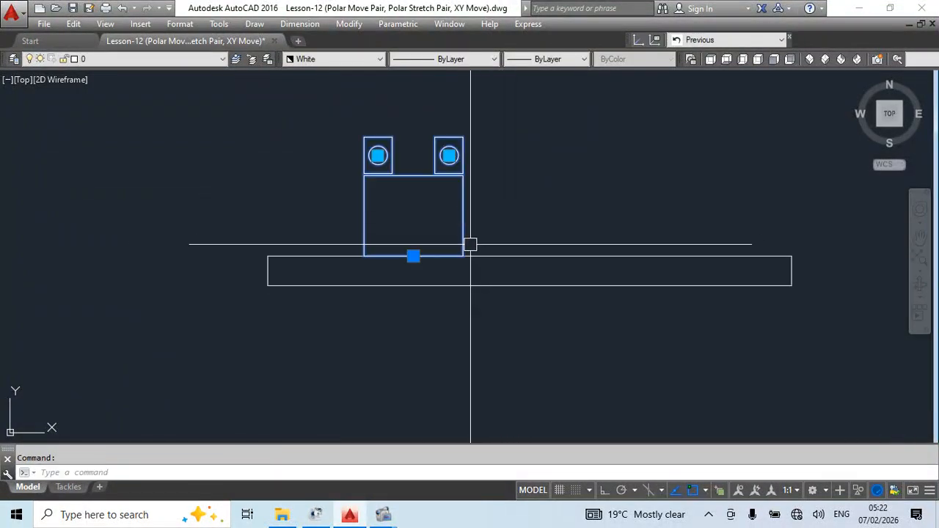
Shift the LCD block slightly right and snap the two small rectangles' grips onto the central rectangle's upper corners.
click(413, 256)
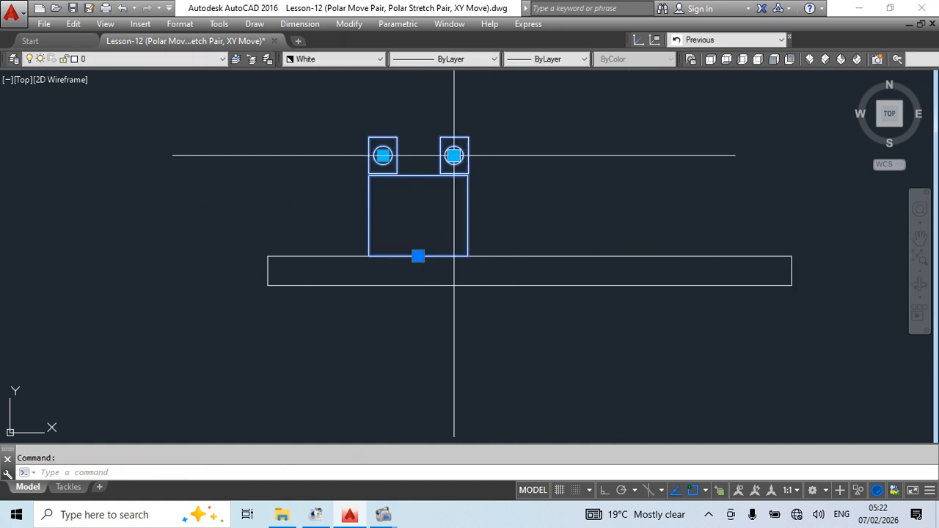
click(453, 155)
scroll(493, 183, up, 4)
scroll(651, 209, down, 2)
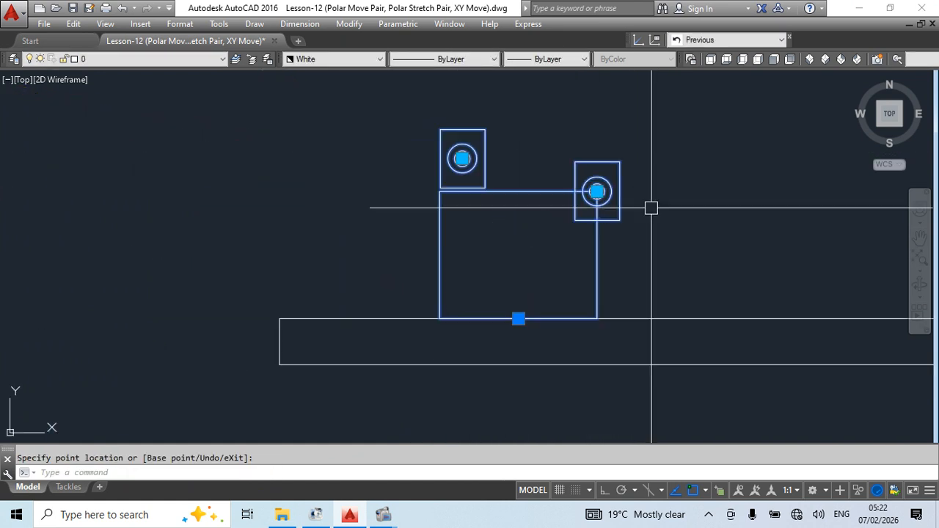
click(462, 159)
click(439, 191)
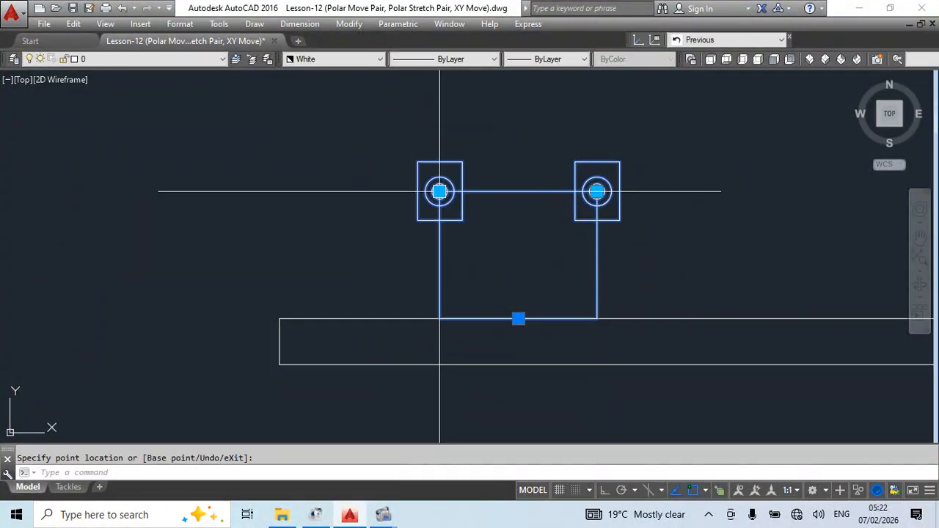
key(Escape)
Move the right small rectangle down to the right of the central rectangle, with its circles centred on the base's top edge.
scroll(477, 175, up, 2)
middle_drag(578, 267, 382, 204)
scroll(395, 198, down, 5)
scroll(374, 209, up, 6)
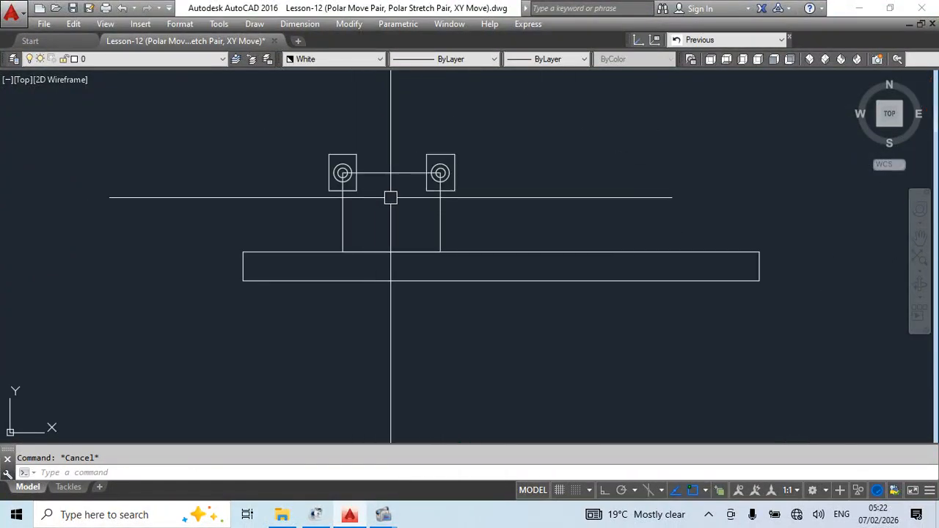
middle_drag(495, 216, 543, 278)
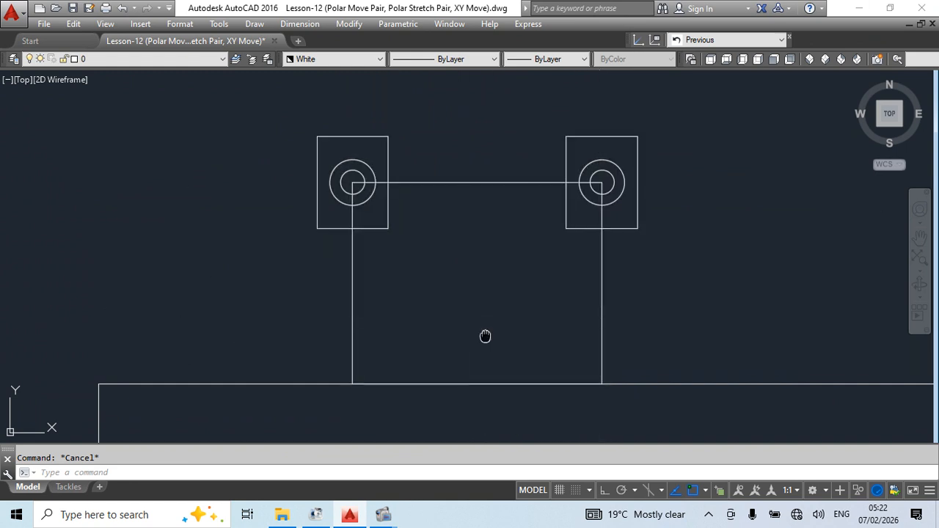
middle_drag(473, 322, 472, 287)
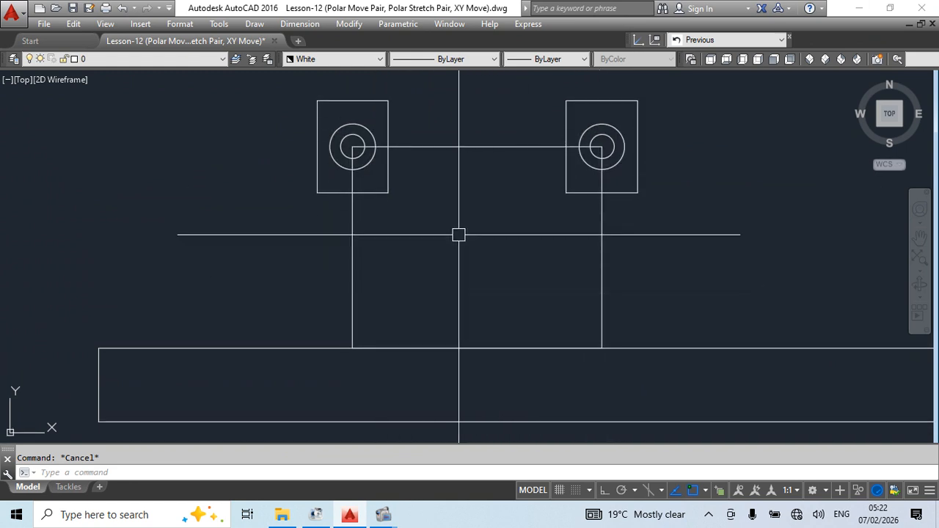
scroll(458, 234, down, 2)
click(535, 177)
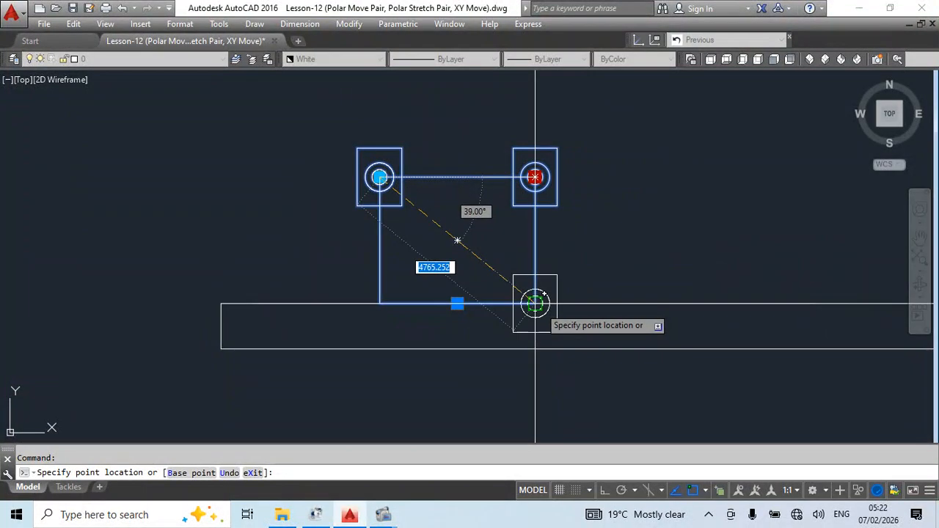
click(587, 257)
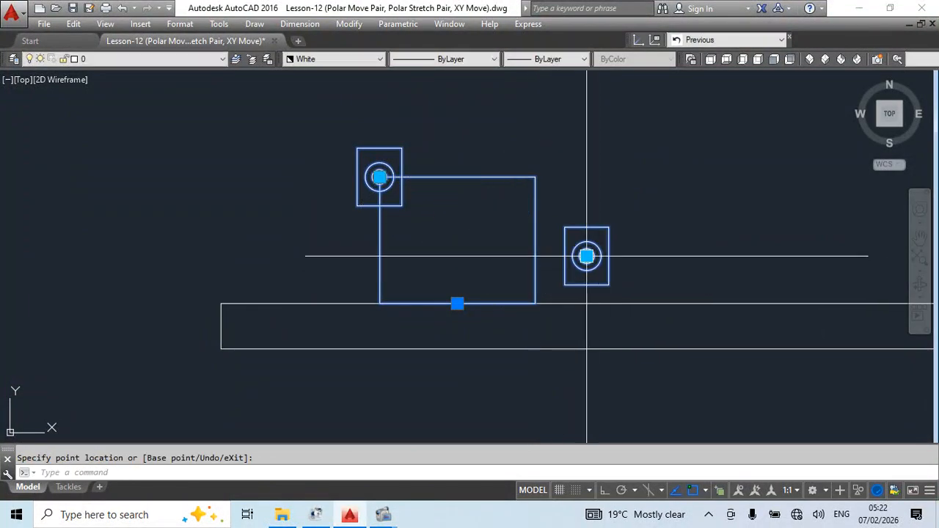
click(587, 256)
click(584, 304)
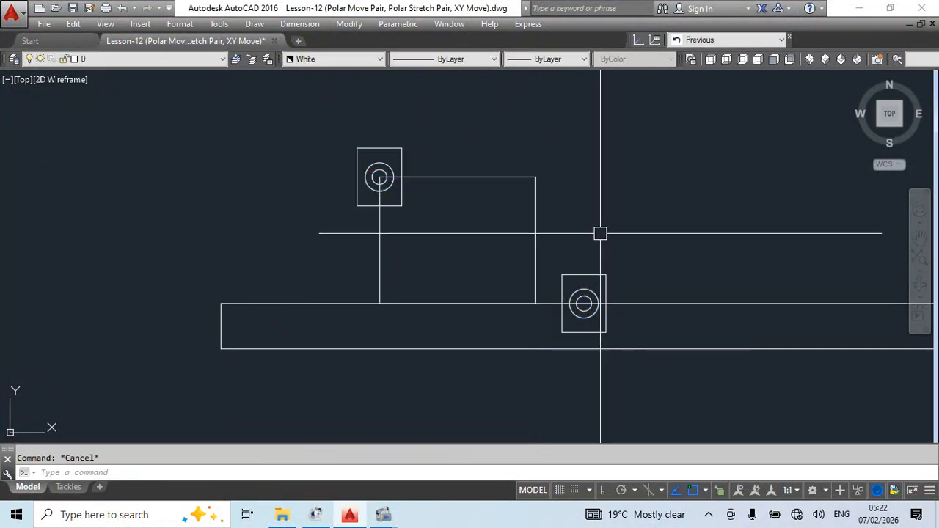
Raise the right small rectangle off the base so it sits beside the central rectangle's right edge.
scroll(600, 233, down, 2)
middle_drag(594, 277, 442, 268)
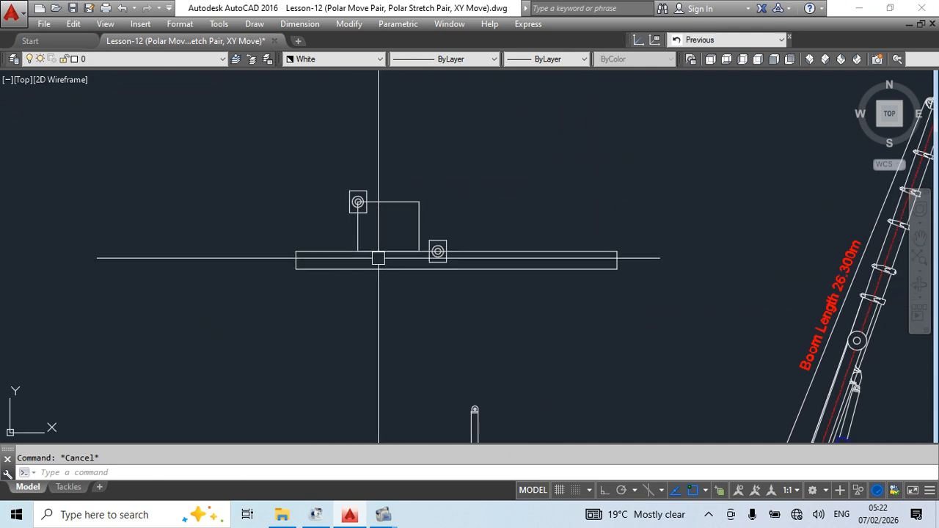
scroll(436, 252, up, 3)
click(455, 252)
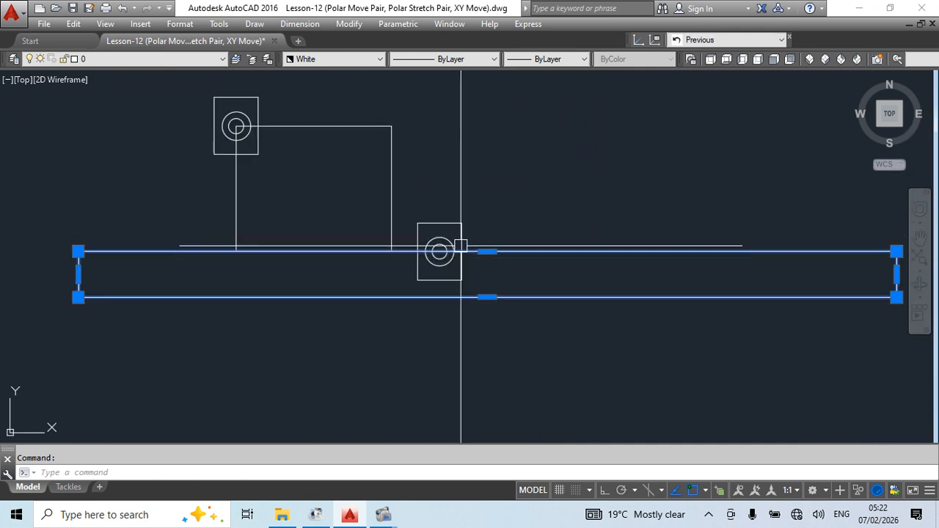
key(Escape)
click(460, 245)
click(439, 251)
click(414, 202)
key(Escape)
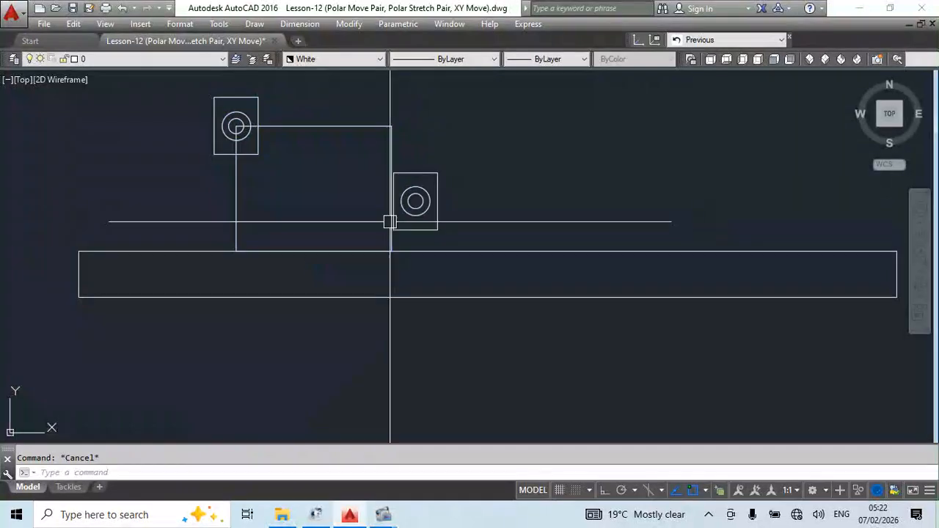
Move the right small rectangle outward, lower it to the base's top edge by eye, and inspect its contact closely.
scroll(394, 221, up, 4)
click(413, 188)
click(446, 171)
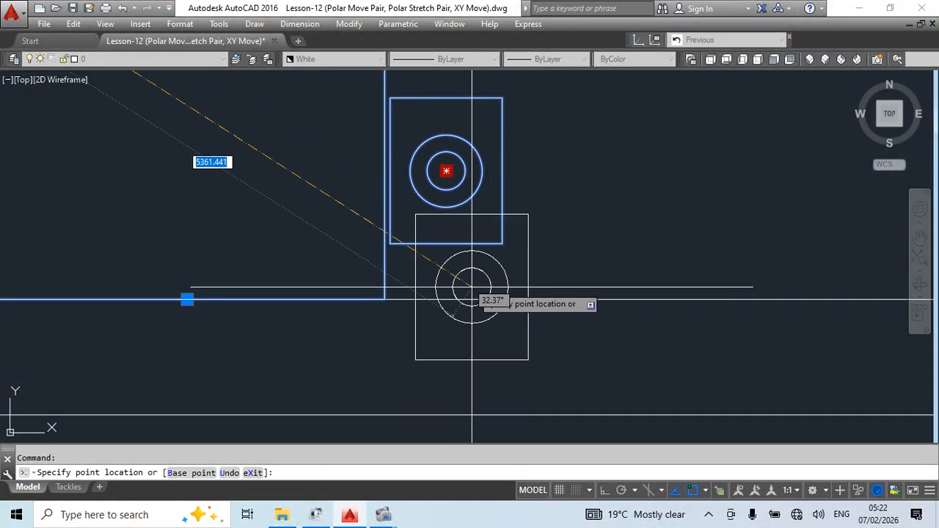
click(555, 208)
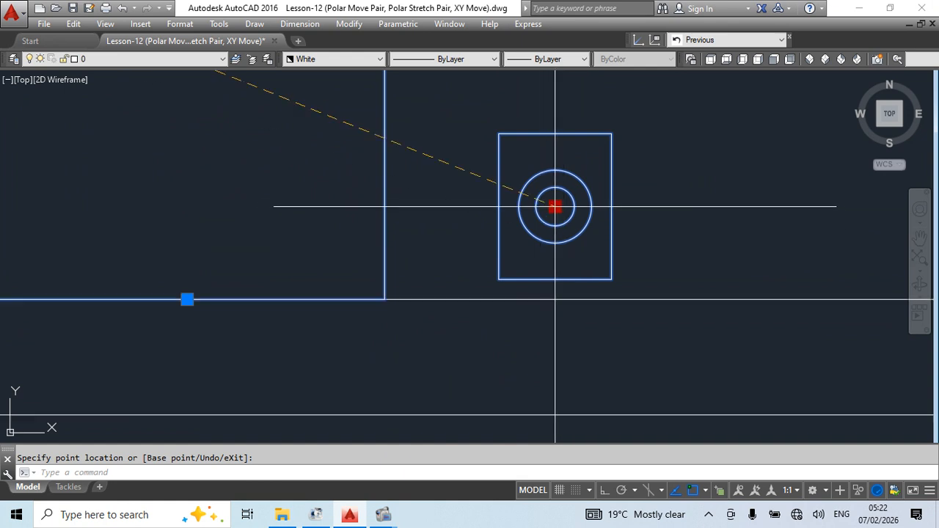
click(555, 226)
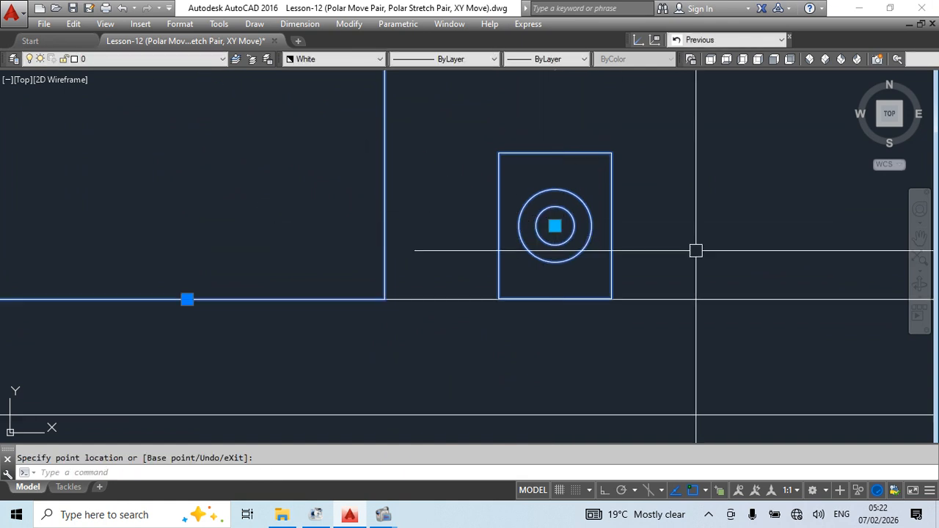
key(Escape)
scroll(580, 212, down, 4)
scroll(562, 259, up, 8)
scroll(600, 293, down, 8)
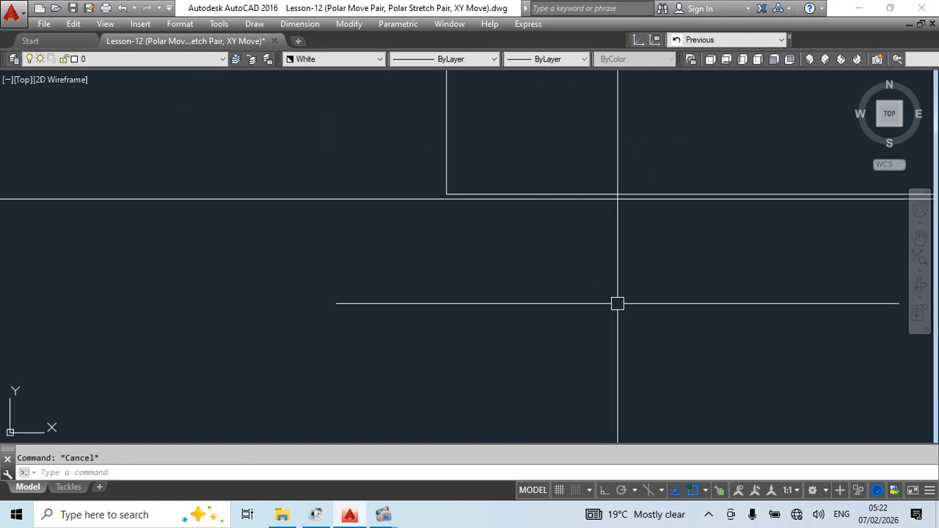
Reset the LCD block so its small rectangles return to their default positions.
click(425, 127)
right_click(425, 127)
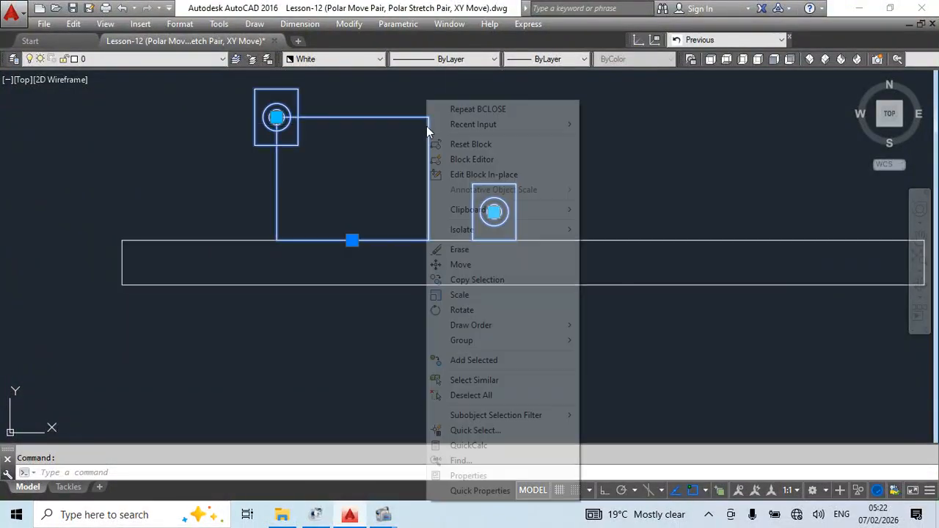
click(455, 142)
Open the LCD block in the Block Editor and move the Distance1 parameter's endpoints to the small rectangles' bottom-edge midpoints.
double_click(449, 213)
click(455, 349)
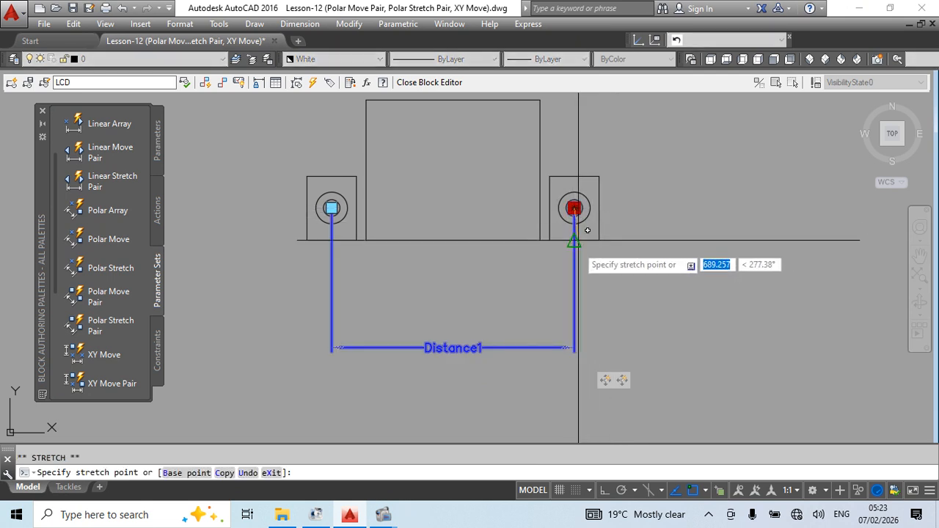
click(573, 240)
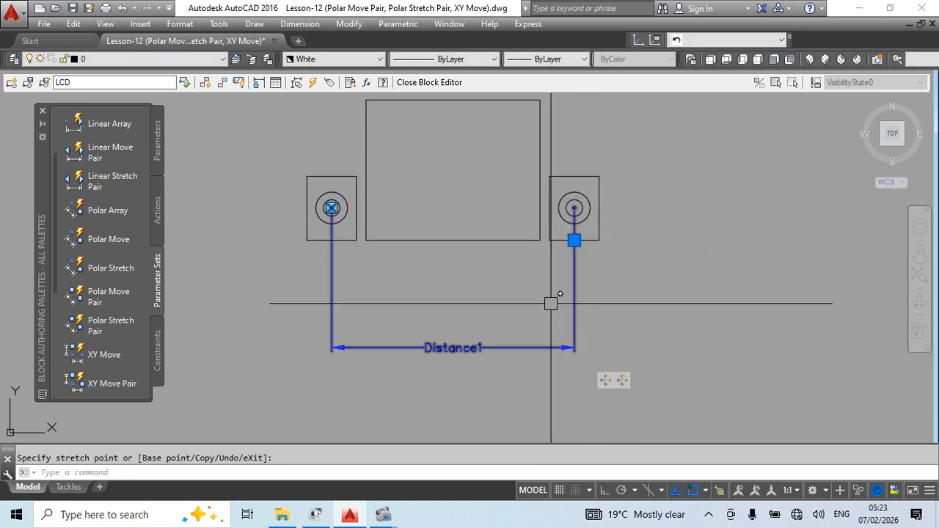
click(331, 207)
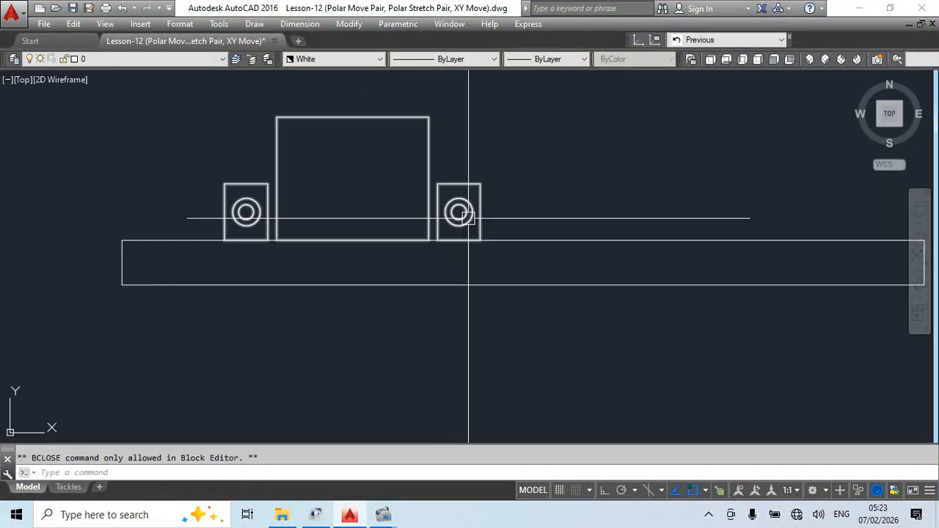
Slide the right small rectangle outward along the base's top edge, then snap its grip to the central rectangle's upper right corner.
click(468, 219)
click(458, 240)
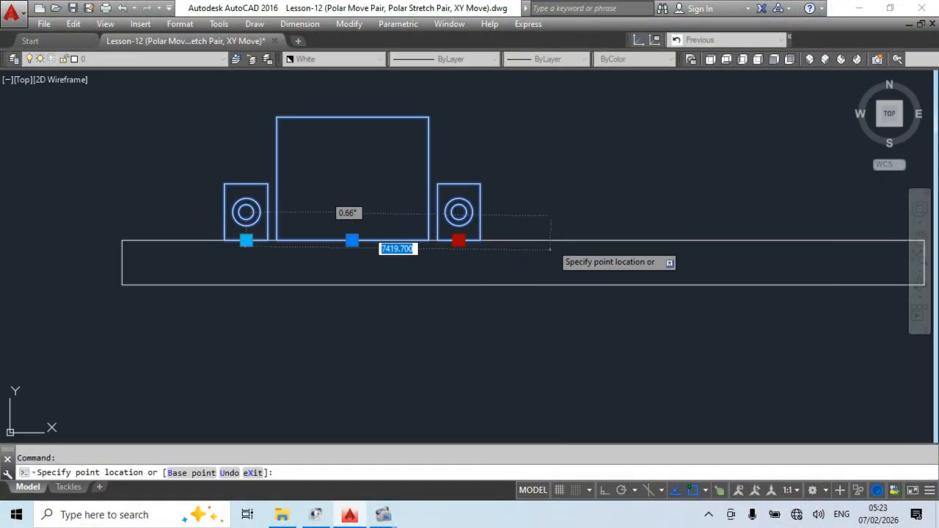
click(549, 240)
click(549, 240)
click(428, 117)
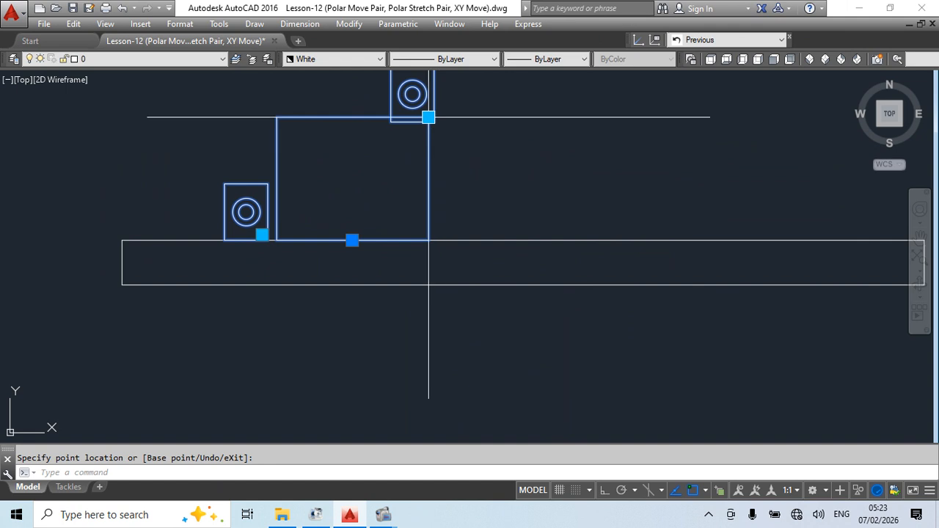
Return the right small rectangle's grip to the base's top edge and slide it inward beside the central rectangle.
click(428, 117)
click(521, 240)
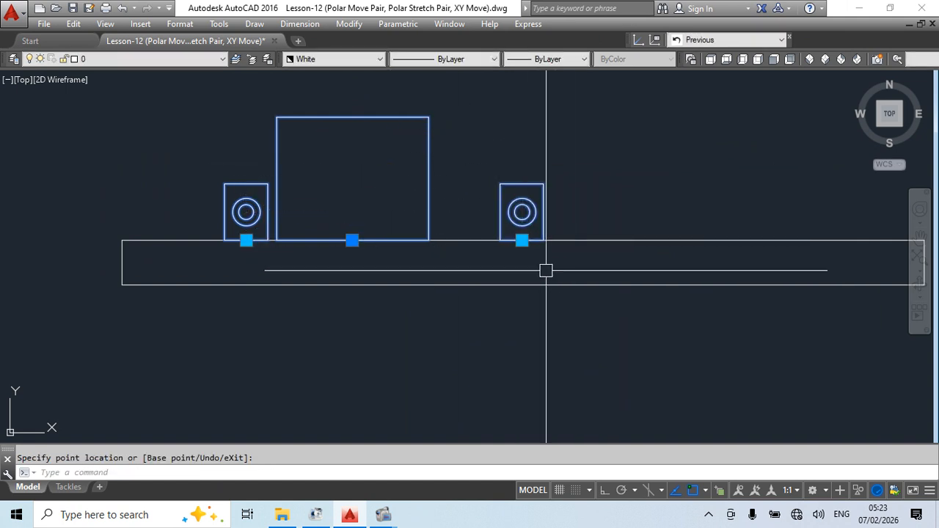
click(521, 240)
click(465, 240)
Move the left small rectangle outward and below the base, and snap it back onto the base's top edge.
click(246, 240)
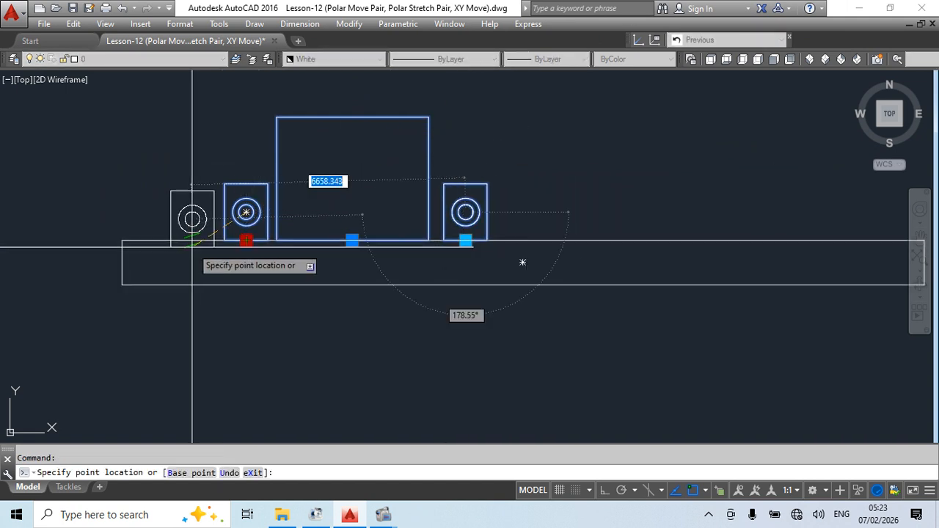
click(191, 242)
click(190, 242)
click(202, 365)
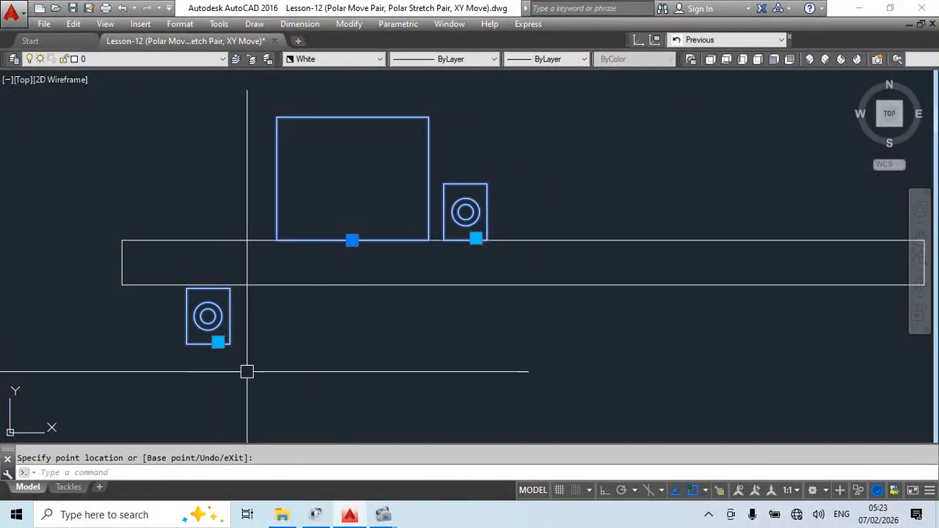
click(218, 342)
click(220, 241)
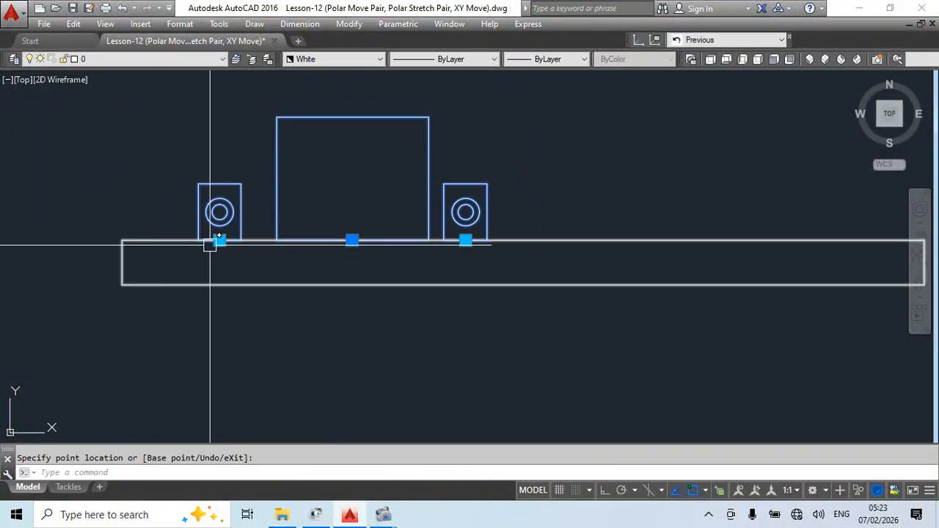
Slide the left small rectangle along the base's top edge to the base's left end.
click(218, 240)
click(140, 240)
key(Escape)
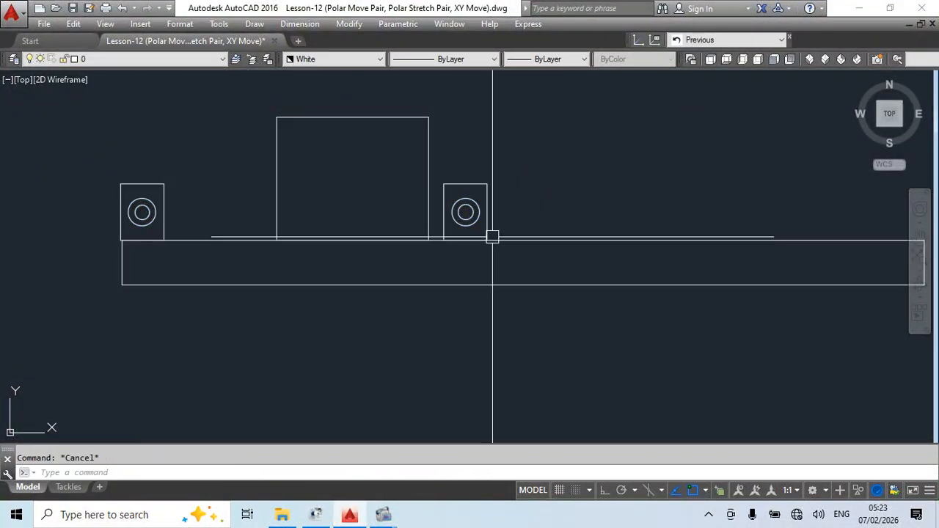
Slide the whole LCD block along the base's top edge to the right and back toward the left end.
click(456, 212)
scroll(376, 215, down, 2)
click(362, 231)
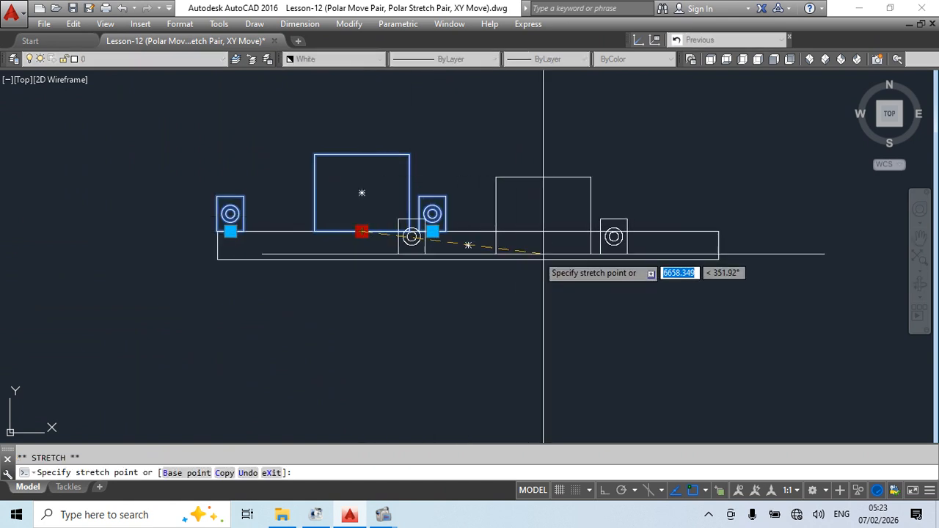
click(573, 231)
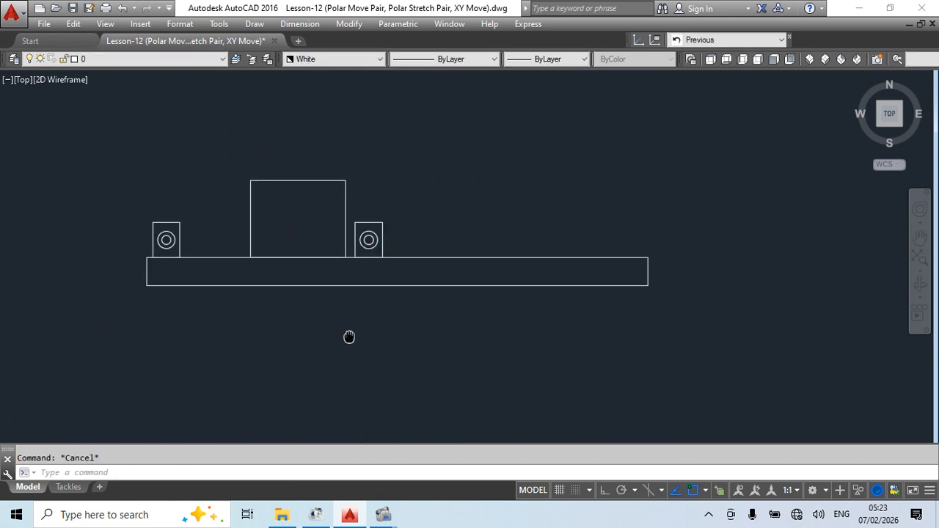
click(363, 231)
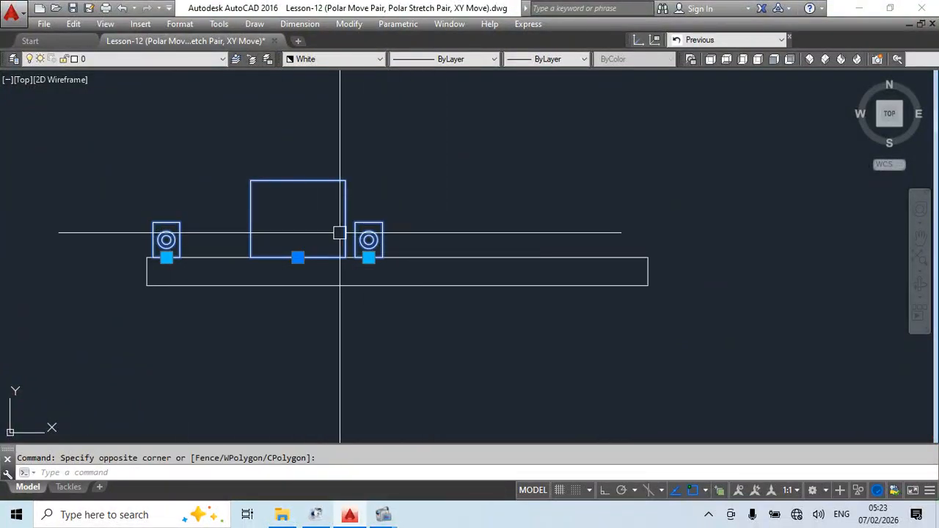
Reset the LCD block to restore the default positions of both small rectangles.
middle_drag(374, 232, 387, 233)
click(405, 236)
right_click(404, 237)
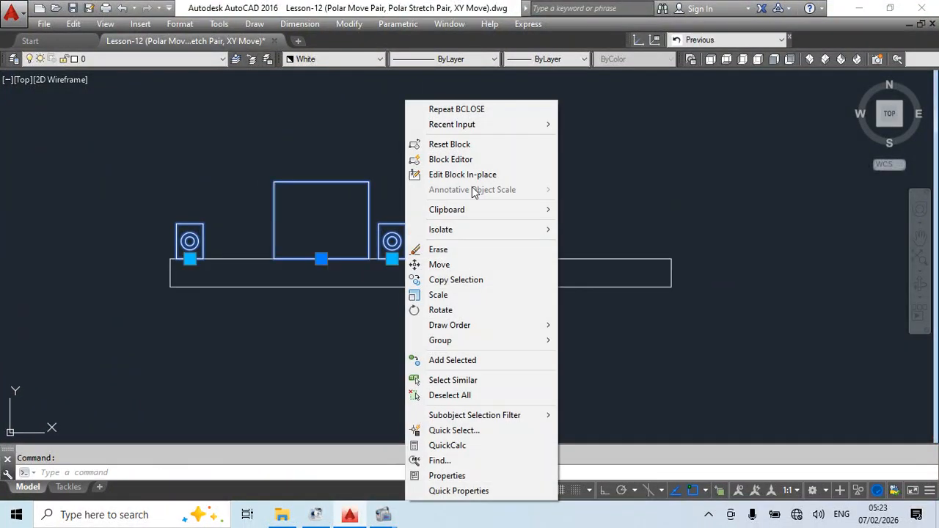
click(478, 144)
Copy the LCD block about 8500 units to the right, over the other half of the base.
middle_drag(494, 219, 411, 220)
click(304, 259)
middle_drag(326, 303, 275, 290)
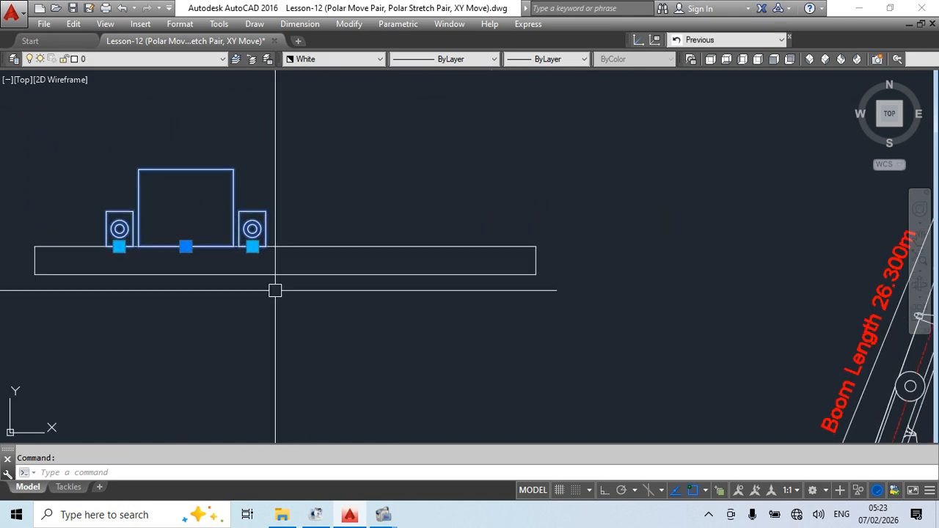
text(co)
key(Return)
click(240, 308)
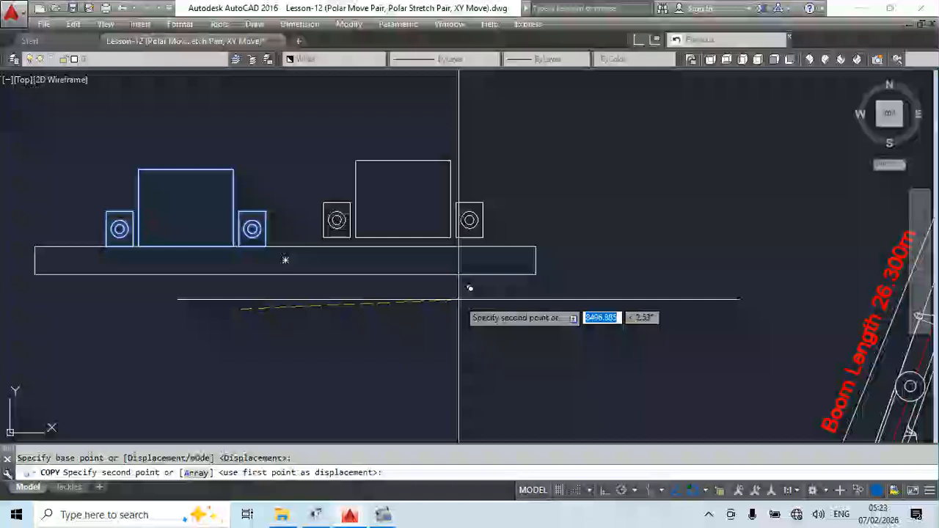
click(459, 298)
key(Escape)
Lower the copied LCD block so its bottom grip sits on the base's top edge.
scroll(388, 217, up, 2)
click(386, 245)
click(413, 227)
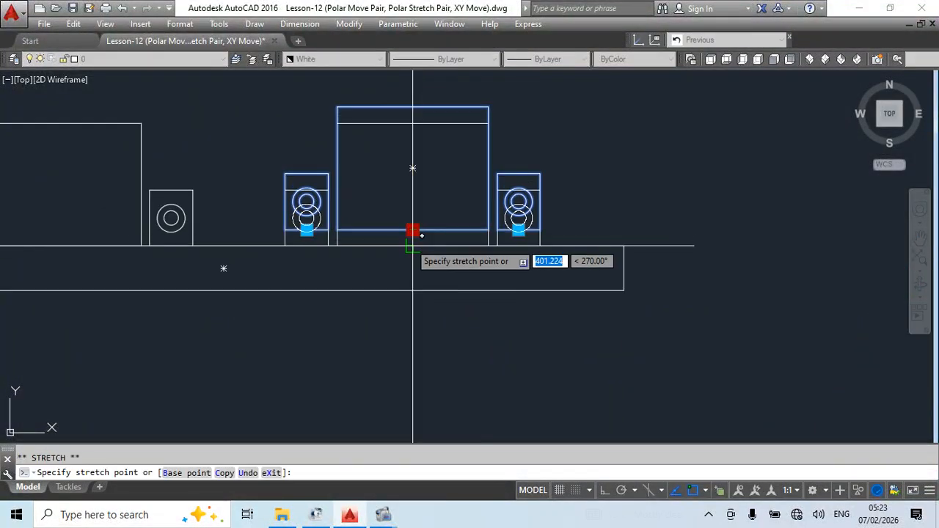
key(Escape)
key(Escape)
Explode the copied LCD block into separate objects.
click(512, 194)
text(x)
key(Return)
middle_drag(540, 346, 491, 372)
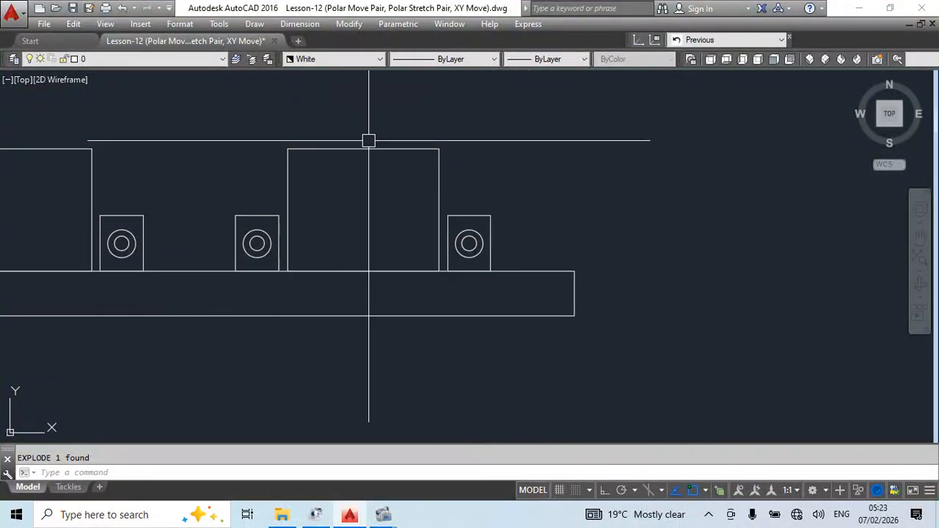
Move the exploded LCD copy off the base to the empty area left of the original drawing.
scroll(421, 161, down, 2)
click(324, 130)
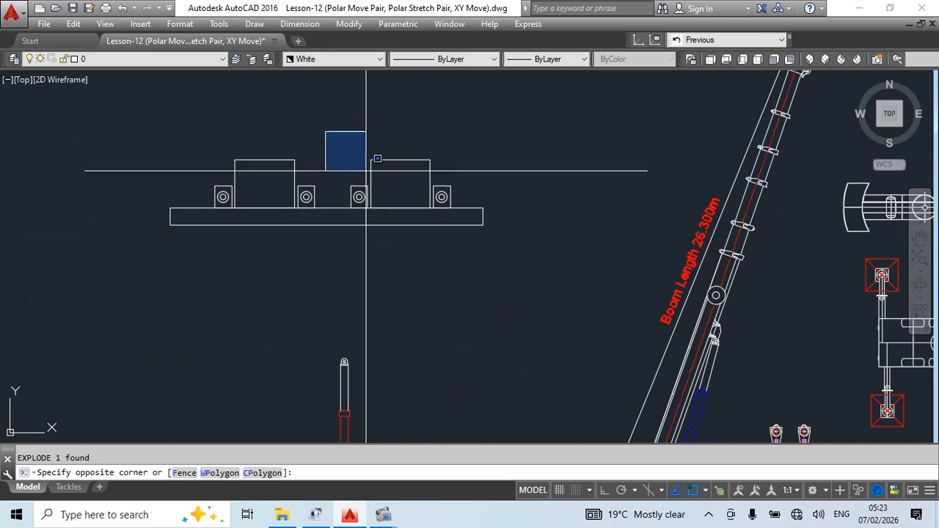
click(442, 275)
middle_drag(445, 302, 572, 290)
text(m)
key(space)
click(510, 232)
middle_drag(257, 320, 615, 254)
click(196, 226)
key(Escape)
Draw a long, thin base rectangle beneath the exploded LCD copy.
text(rec)
key(space)
click(74, 259)
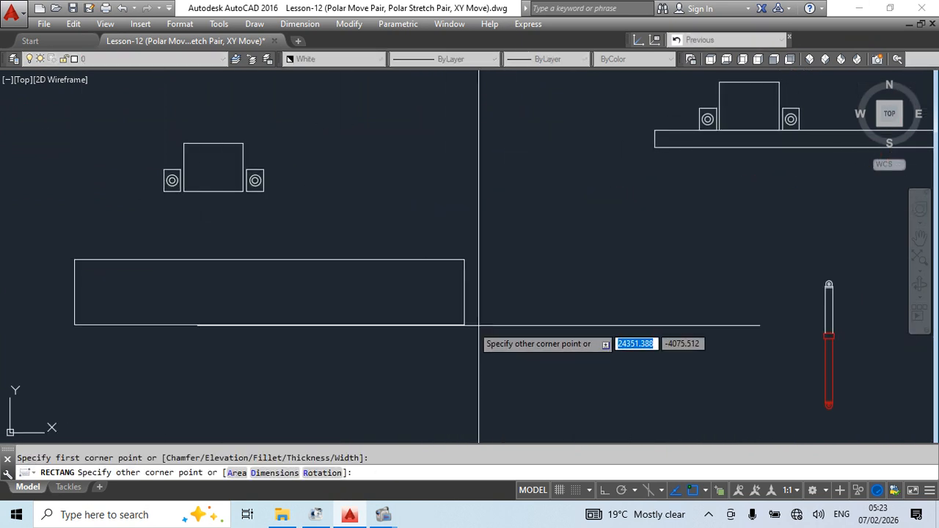
click(578, 274)
Draw a narrow vertical leg rectangle hanging from the central rectangle's bottom edge near its left end.
scroll(199, 212, up, 5)
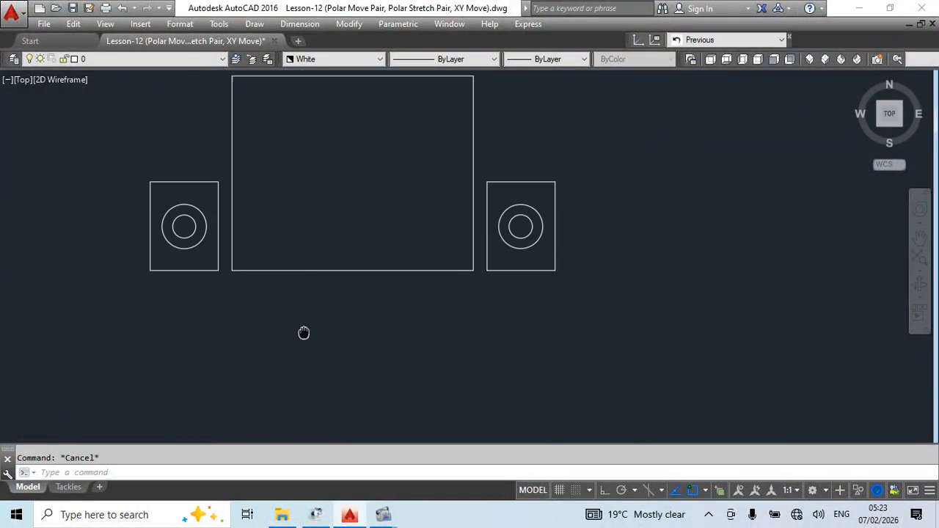
text(rec)
key(space)
scroll(259, 268, up, 2)
click(272, 270)
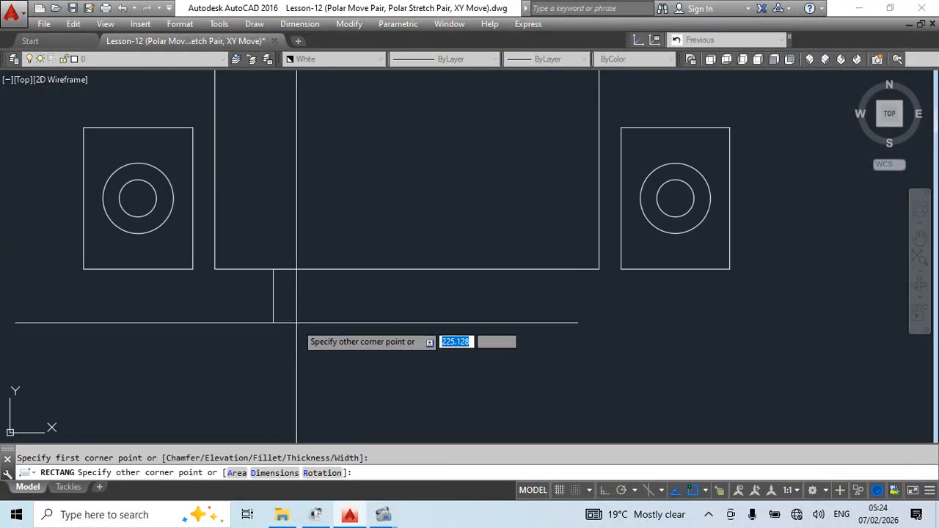
click(285, 325)
click(292, 317)
click(240, 351)
text(co)
key(space)
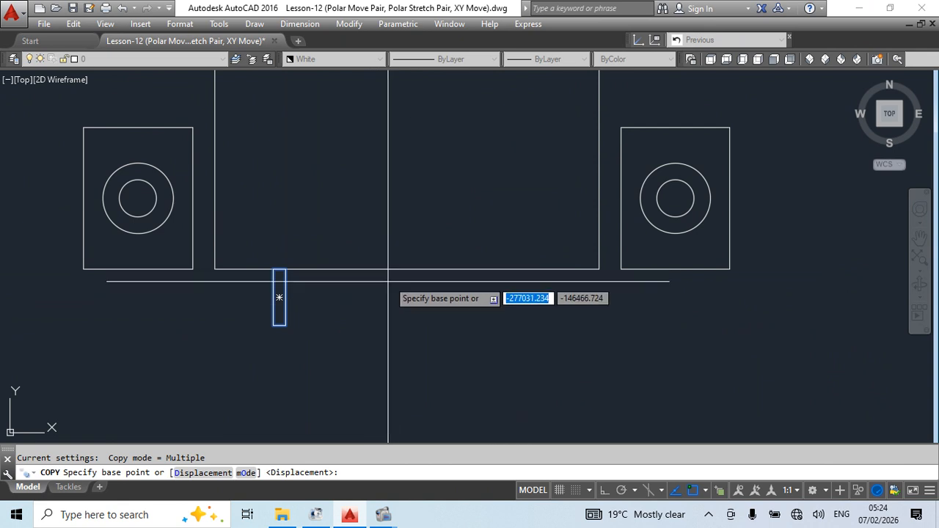
key(Escape)
Mirror the leg about the vertical line through the central rectangle's bottom midpoint with Ortho on, keeping the original.
click(313, 281)
click(250, 327)
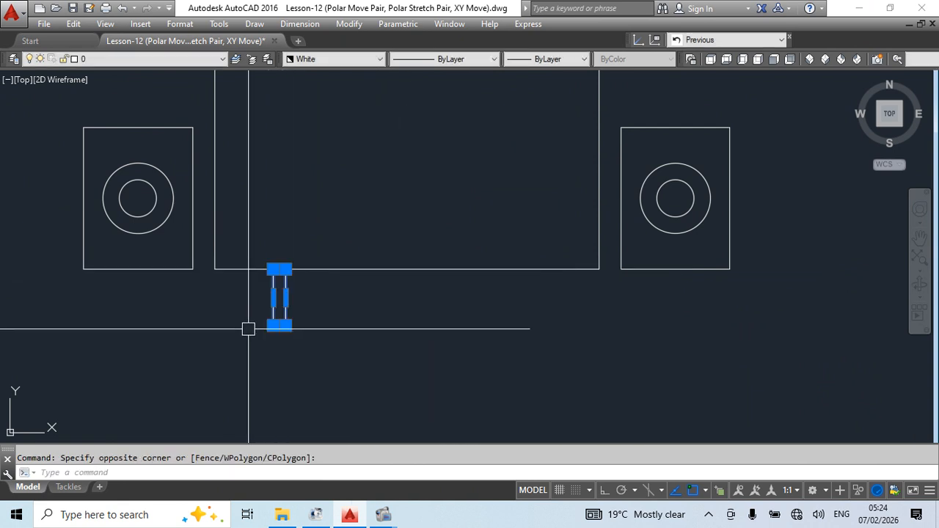
text(mi)
key(space)
click(407, 269)
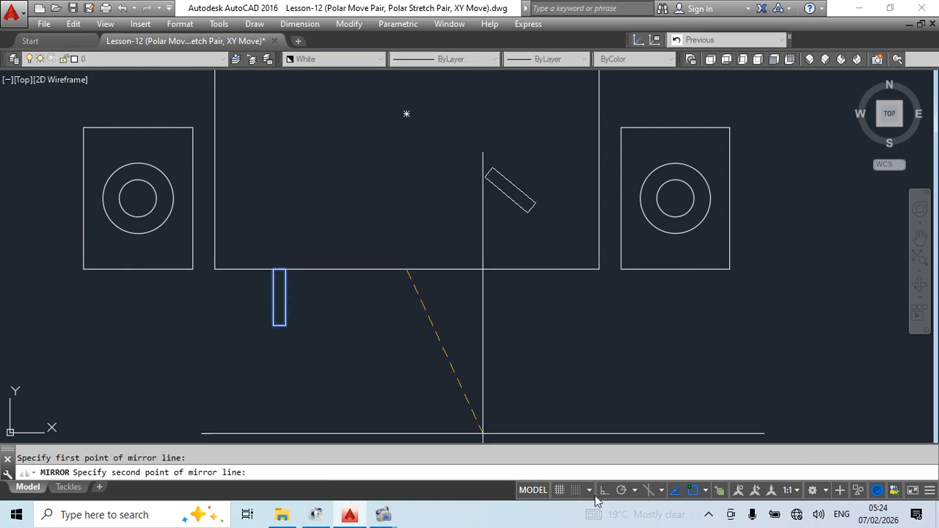
key(F8)
click(423, 381)
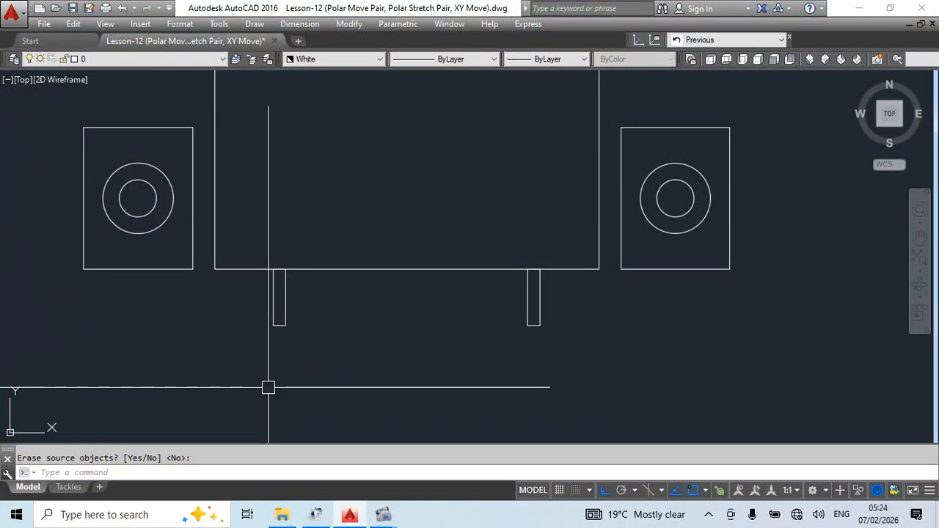
Draw a thin horizontal foot rectangle starting at the left leg's lower left corner.
text(rec)
key(space)
click(273, 326)
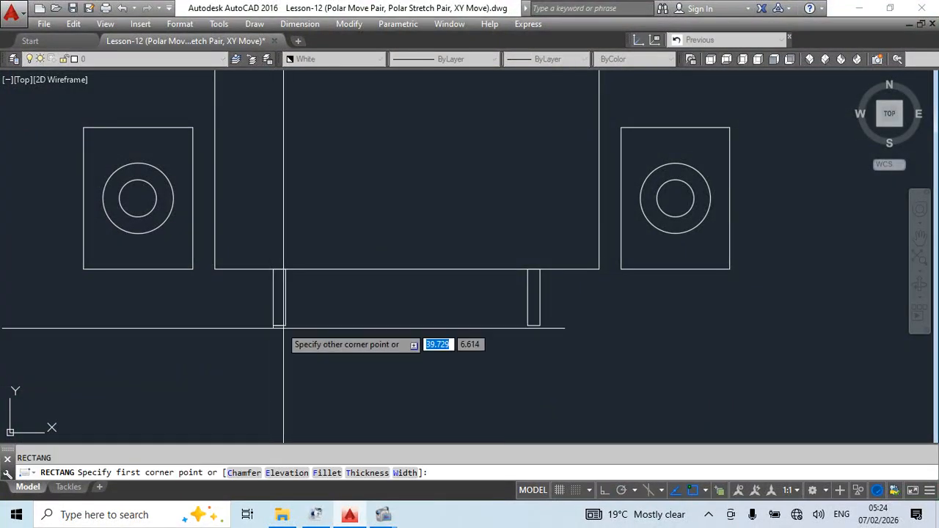
click(348, 337)
key(Escape)
Move the foot rectangle horizontally so it is centred under the left leg.
click(265, 344)
click(357, 315)
text(m)
key(space)
click(310, 331)
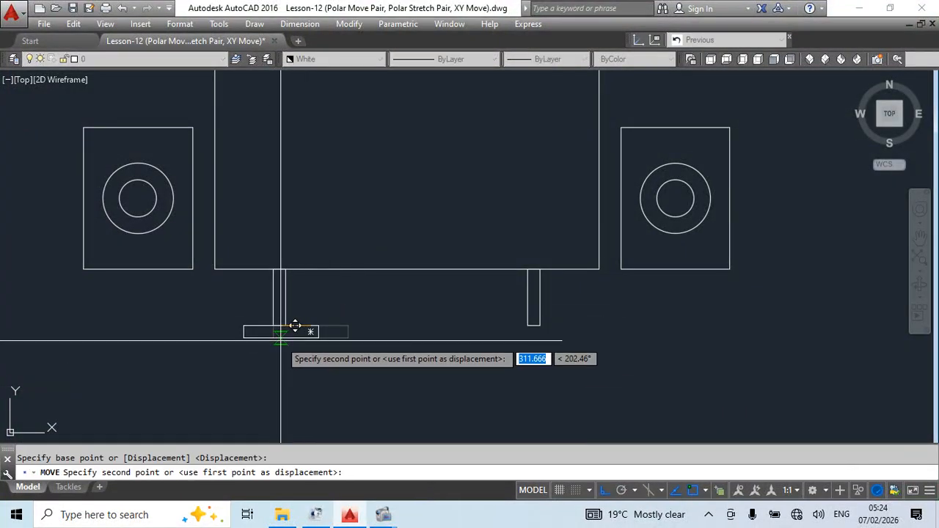
click(280, 332)
text(c)
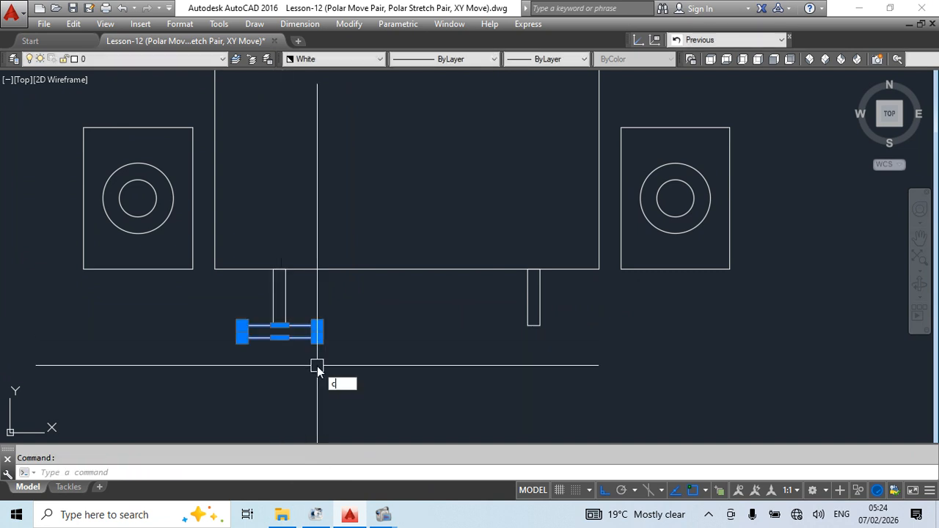
text(o)
key(space)
scroll(283, 323, up, 4)
key(Escape)
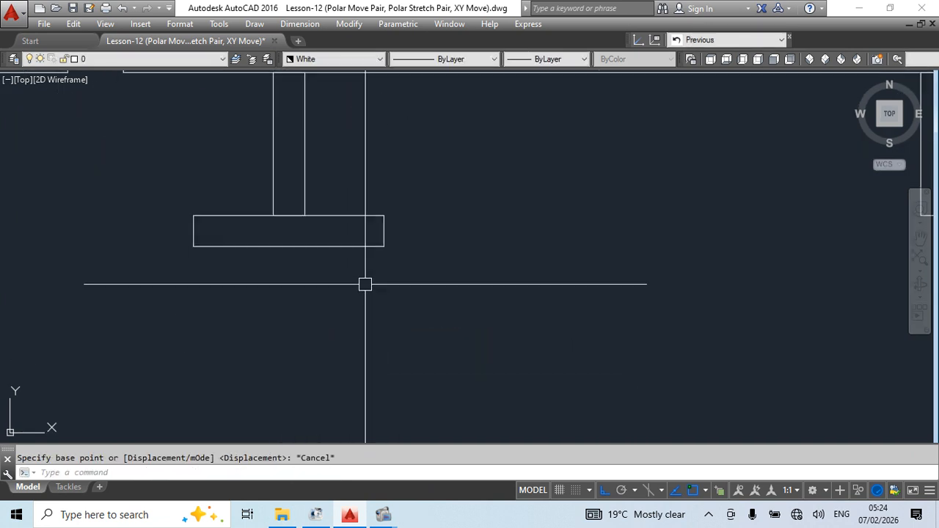
Draw an inverted-V polyline below the left foot with Ortho off.
text(pl)
key(space)
scroll(335, 312, down, 2)
click(361, 364)
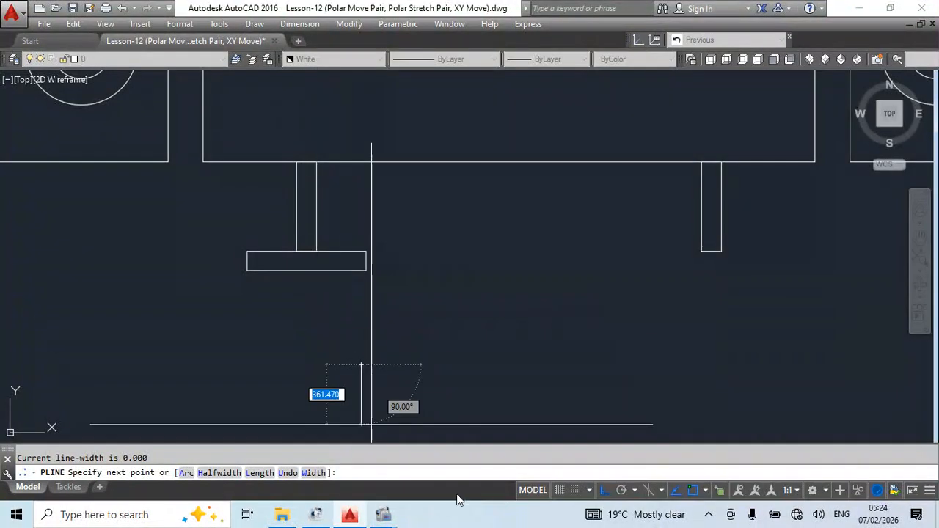
click(604, 491)
click(307, 287)
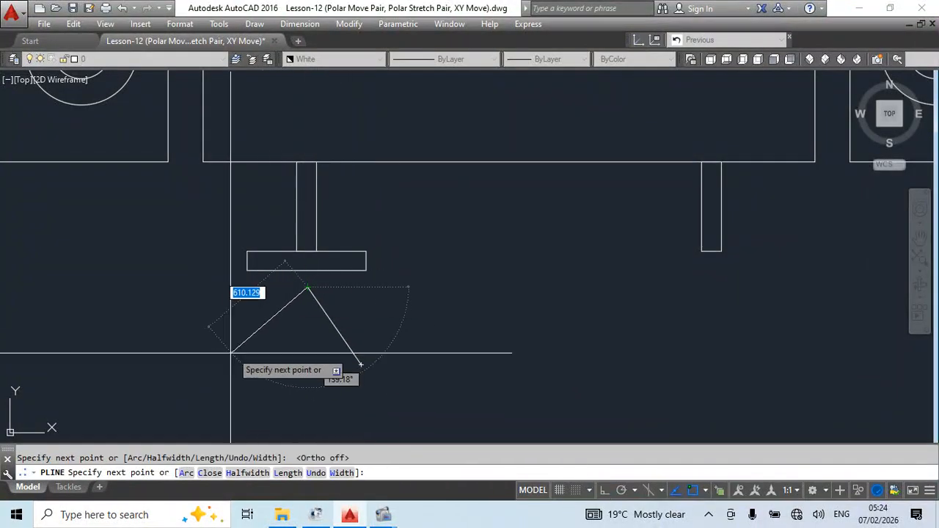
click(253, 362)
key(Escape)
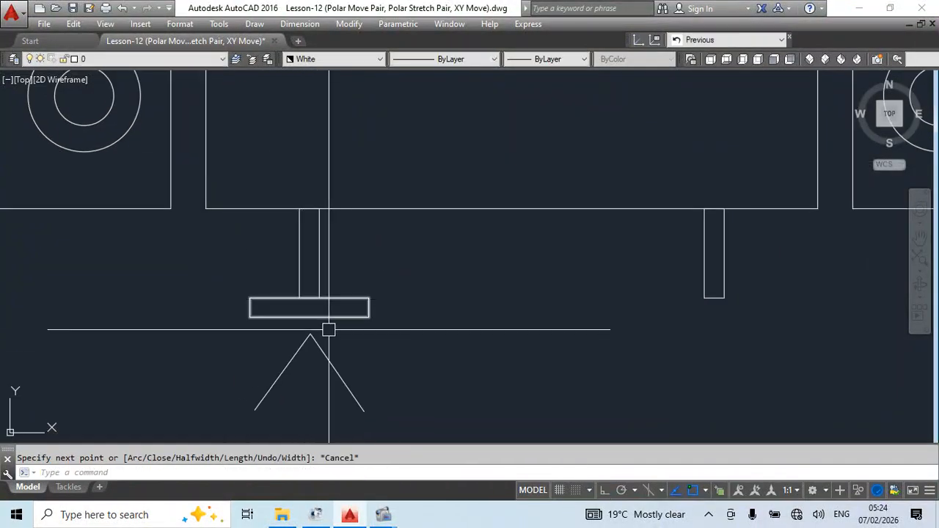
Draw a vertical line between the midpoints of the left foot's top and bottom edges.
scroll(328, 329, up, 2)
text(l)
key(Return)
click(305, 292)
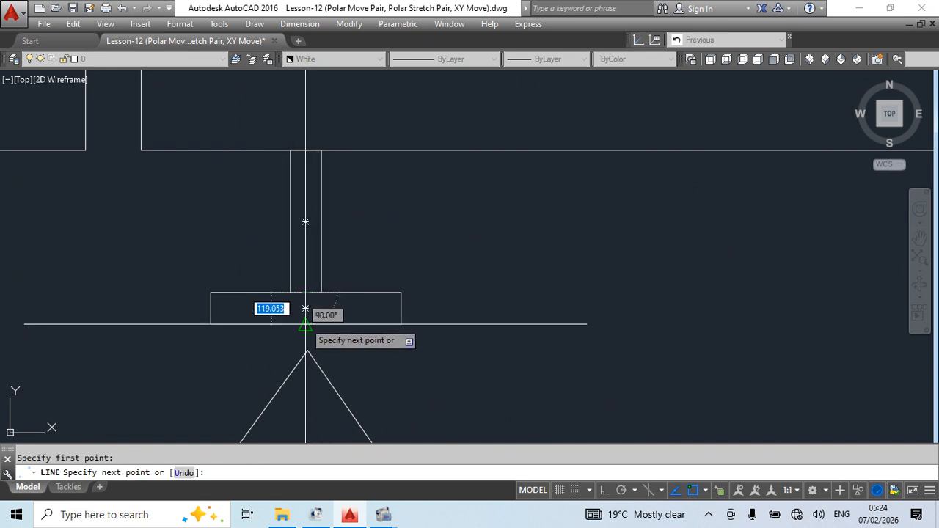
key(Escape)
scroll(373, 331, down, 2)
scroll(354, 325, up, 2)
scroll(368, 311, down, 2)
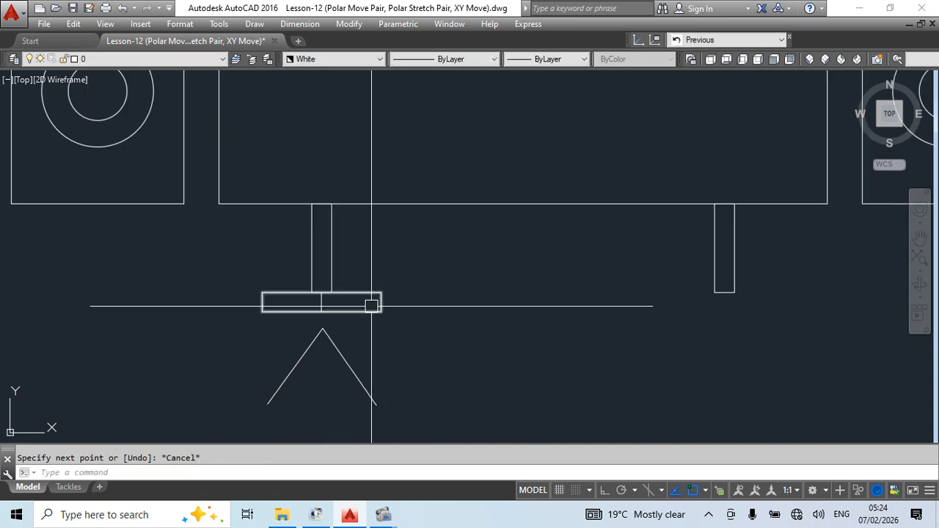
Erase the inverted-V polyline below the left foot.
middle_drag(388, 363, 377, 354)
key(Escape)
click(389, 348)
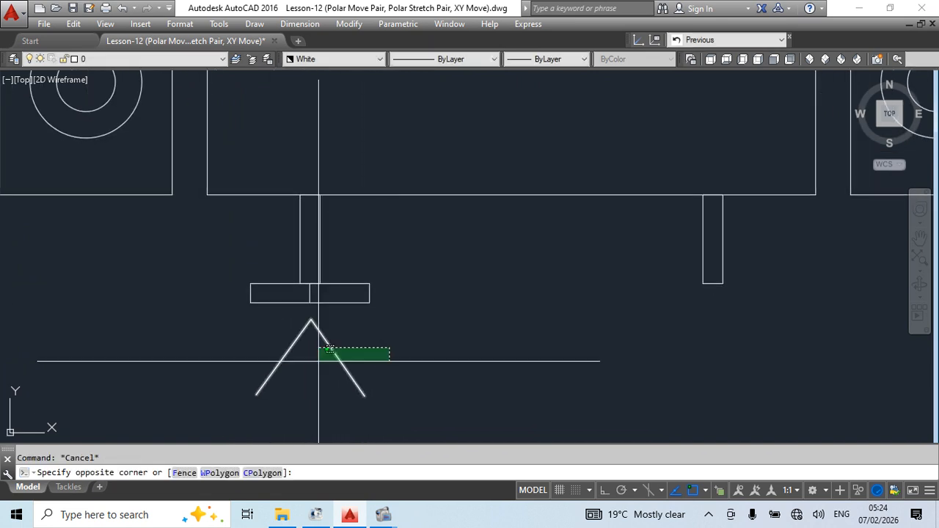
click(318, 360)
text(e)
key(Return)
Mirror the left foot and its centre line about the central rectangle's vertical midline with Ortho on, keeping the originals.
click(372, 255)
key(Escape)
click(412, 257)
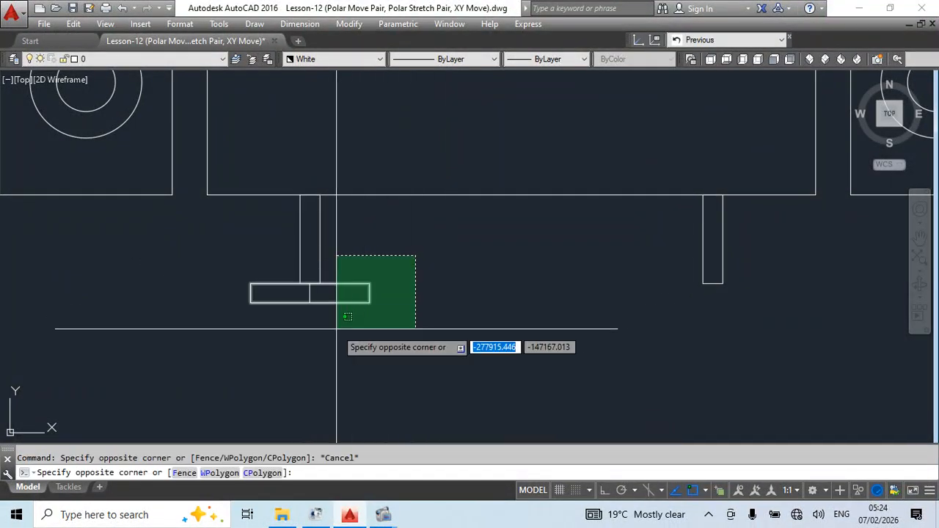
click(336, 325)
middle_drag(354, 339, 301, 344)
text(mi)
key(Return)
scroll(301, 344, down, 2)
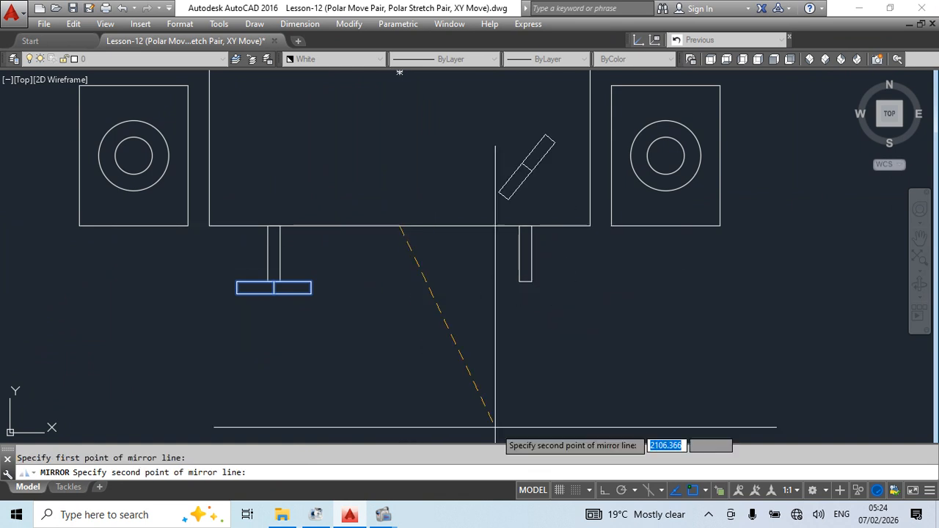
click(604, 490)
click(431, 361)
key(Return)
Copy the right leg and foot from the central rectangle to the midpoint of the right speaker's bottom edge.
scroll(450, 286, down, 4)
middle_drag(476, 322, 430, 370)
scroll(456, 320, up, 4)
click(458, 336)
click(331, 385)
middle_drag(457, 402, 391, 395)
text(co)
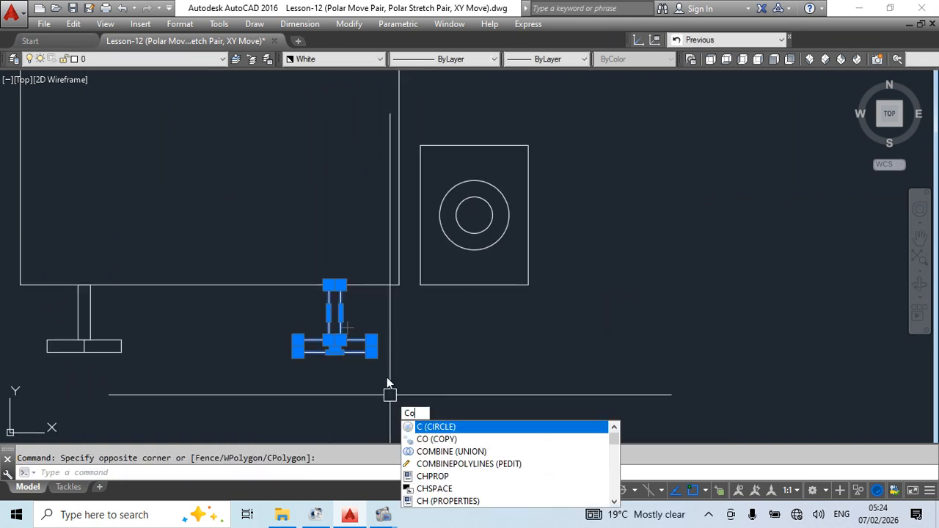
key(Return)
scroll(335, 287, up, 2)
click(335, 286)
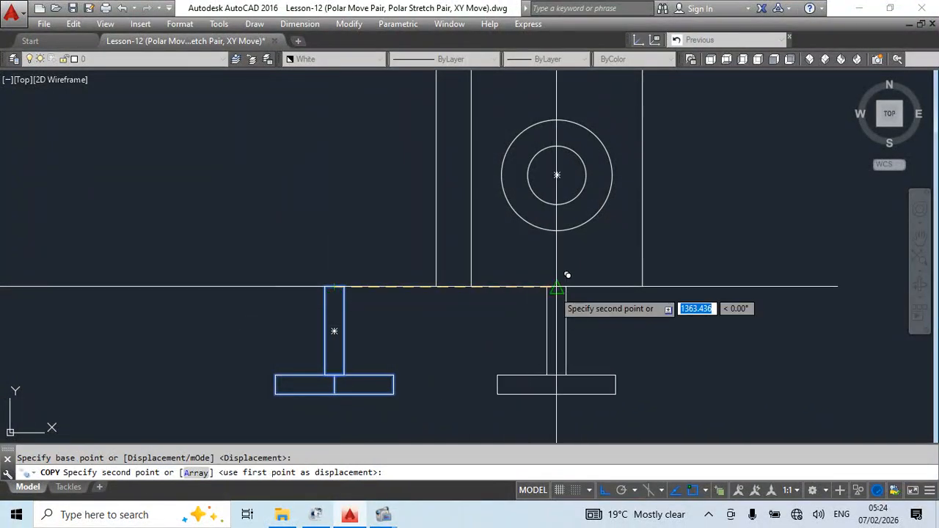
click(556, 286)
key(Escape)
Stretch the right speaker's stand upward by about 315 units to shorten its leg.
middle_drag(561, 357, 500, 306)
click(604, 290)
click(419, 366)
text(s)
key(Return)
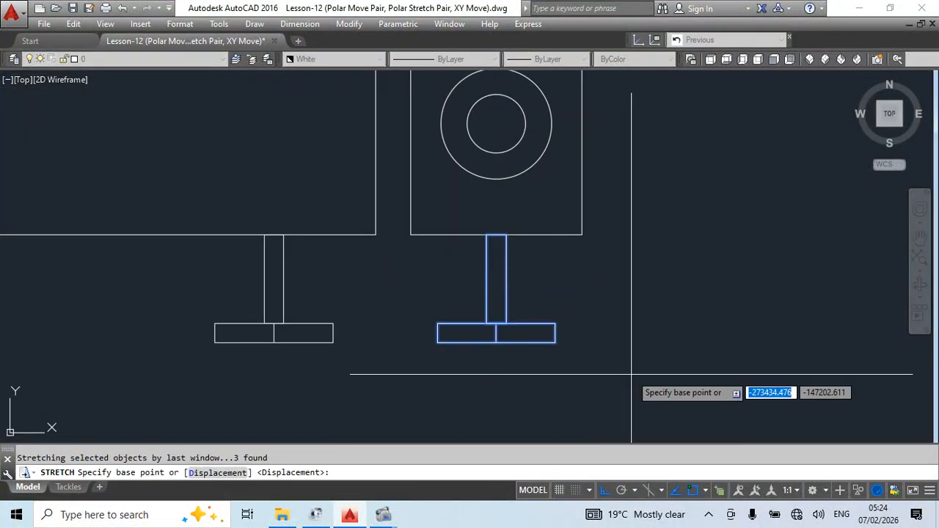
click(635, 366)
click(635, 323)
key(Escape)
Draw a horizontal floor line rightward from the lower outer corner of the central rectangle's right foot.
middle_drag(281, 366, 270, 356)
text(l)
key(Return)
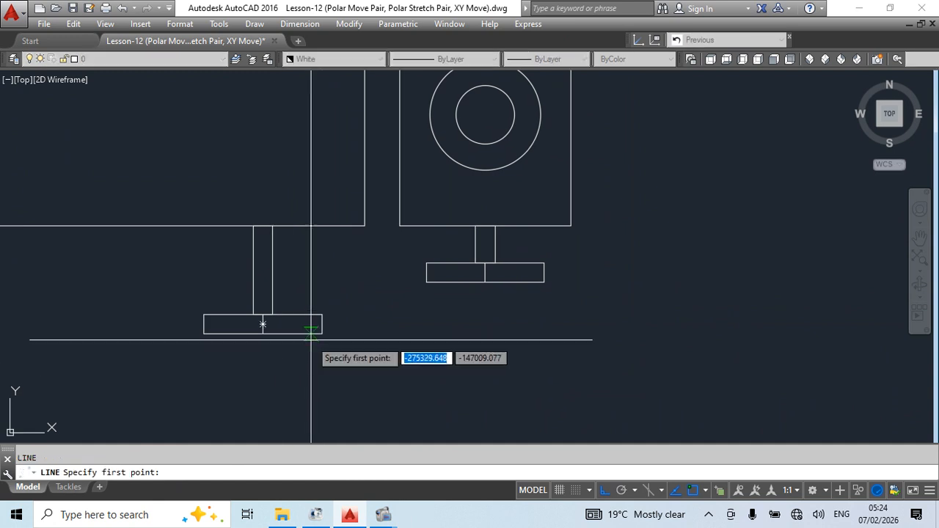
click(322, 333)
scroll(330, 338, down, 2)
click(585, 370)
key(Escape)
Move the right speaker and its stand straight down so the foot rests on the floor line.
click(472, 195)
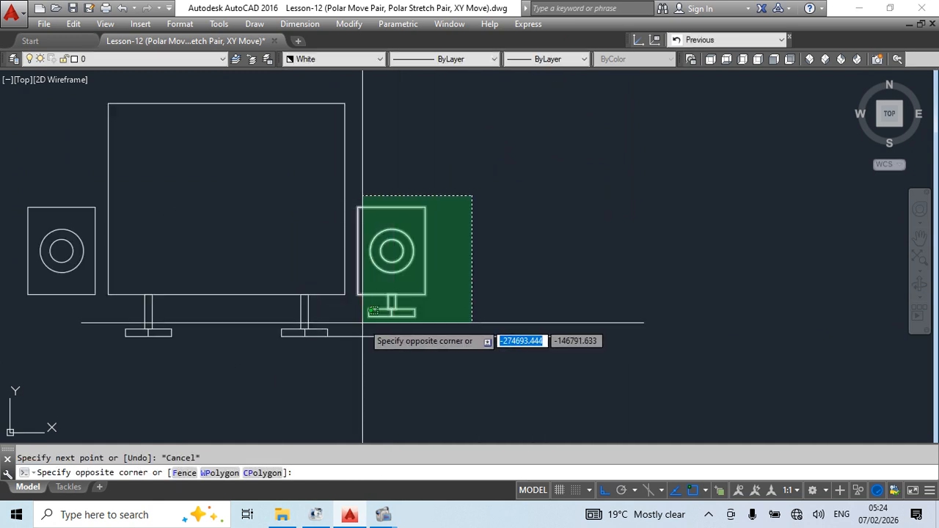
click(360, 320)
text(m)
key(Return)
scroll(393, 308, up, 2)
click(397, 302)
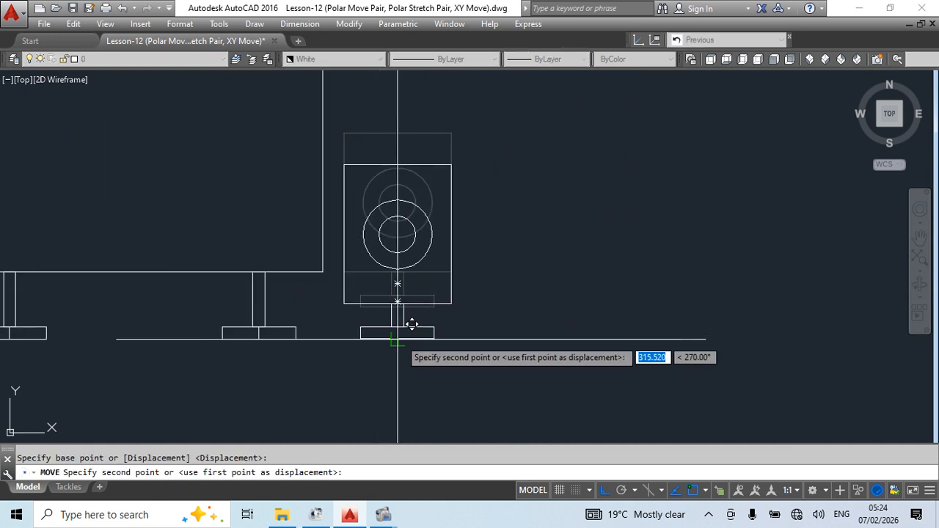
click(398, 331)
key(Escape)
Erase the left speaker that has no stand.
scroll(306, 298, down, 3)
click(323, 260)
scroll(373, 293, up, 4)
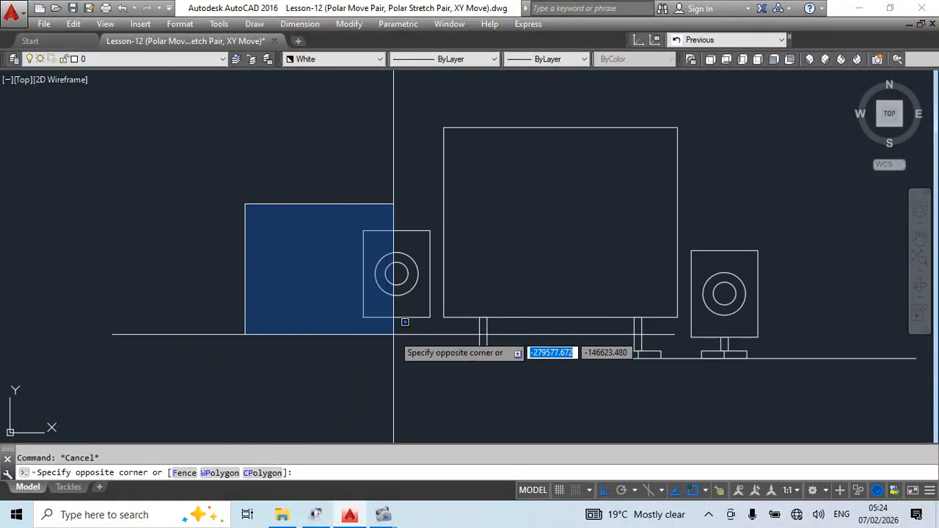
click(436, 350)
key(Delete)
middle_drag(418, 394, 162, 323)
middle_drag(385, 338, 337, 352)
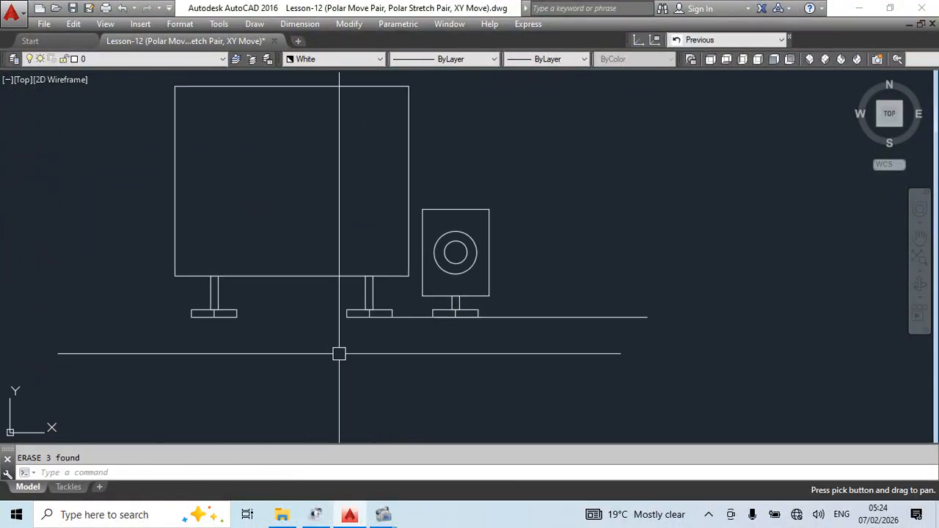
key(Escape)
Stretch the floor line's left end horizontally until it extends well past the central rectangle's left foot.
click(605, 272)
click(560, 342)
click(392, 317)
scroll(392, 317, down, 4)
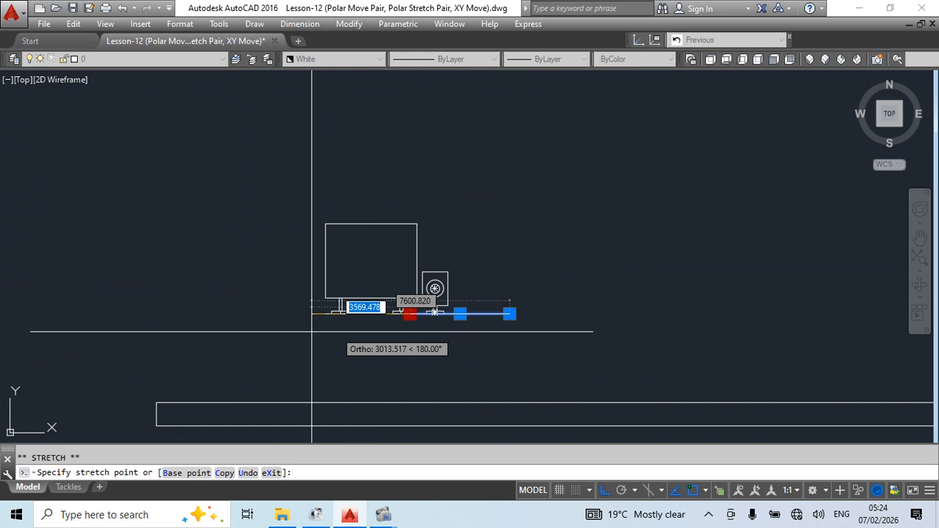
key(Escape)
Mirror the right speaker and its stand about the central rectangle's vertical midline, keeping the originals.
scroll(390, 338, up, 3)
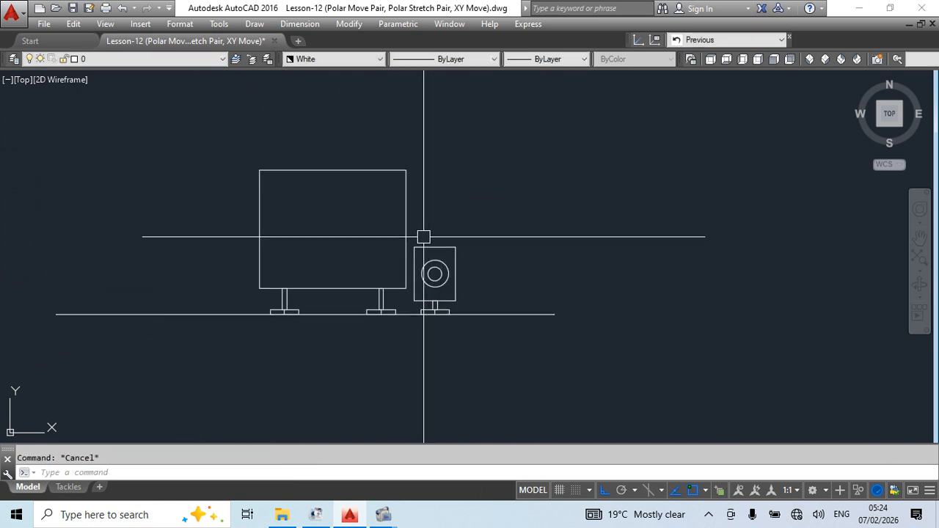
scroll(423, 236, up, 4)
click(404, 212)
scroll(405, 212, down, 4)
click(494, 343)
middle_drag(453, 343, 498, 353)
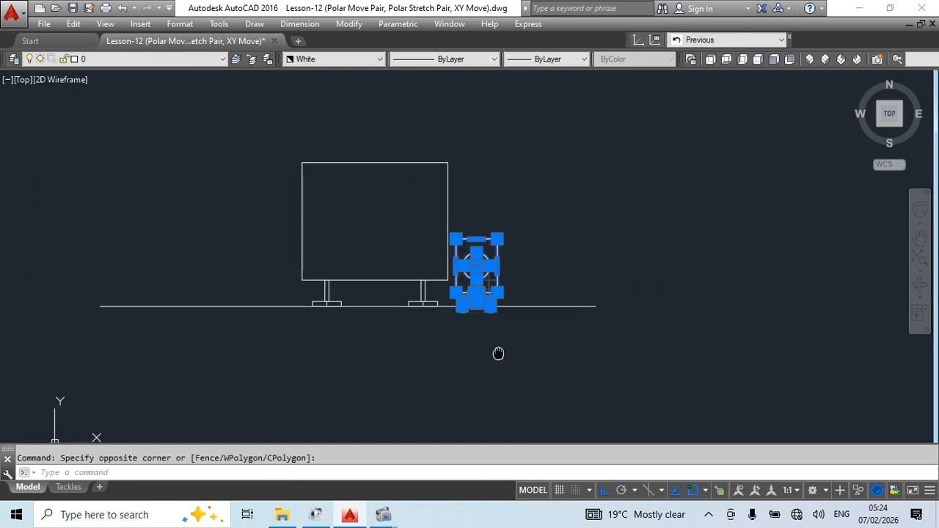
text(mi)
key(Return)
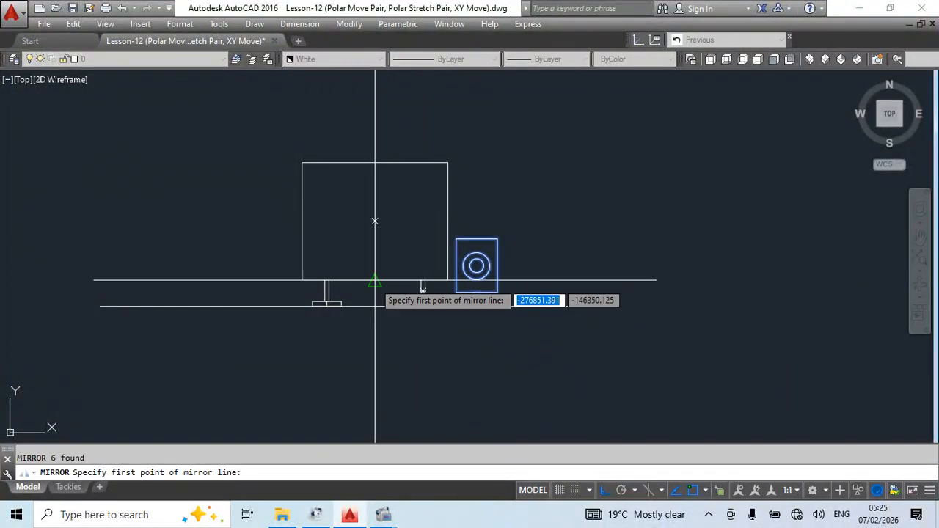
click(375, 280)
click(376, 230)
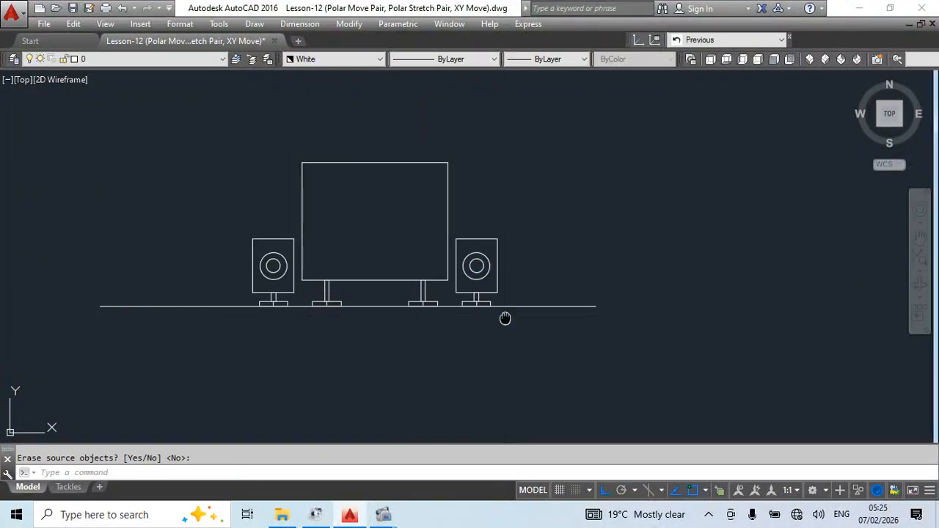
Try to define the screen, legs and both speakers as a block named LCD1 without picking a base point.
middle_drag(505, 318, 498, 315)
scroll(451, 264, down, 4)
middle_drag(432, 286, 355, 248)
scroll(322, 243, up, 2)
middle_drag(433, 291, 432, 354)
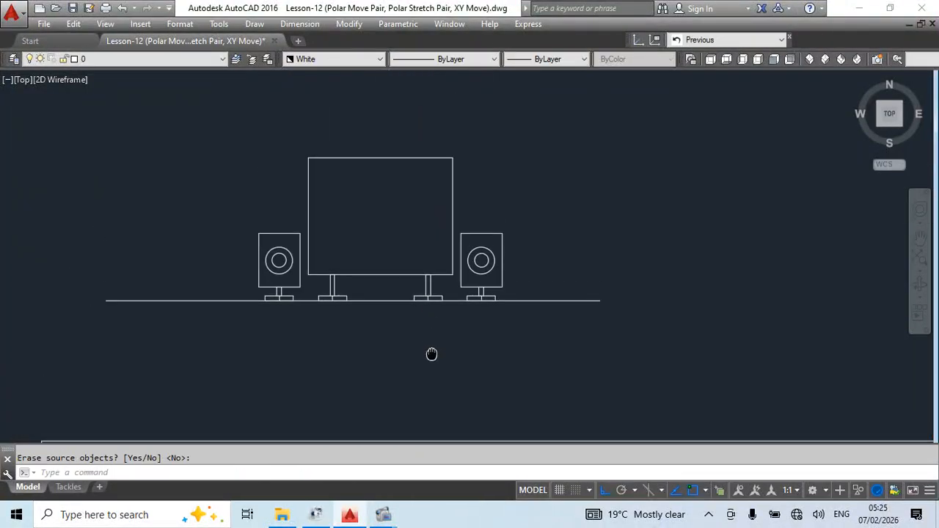
click(224, 121)
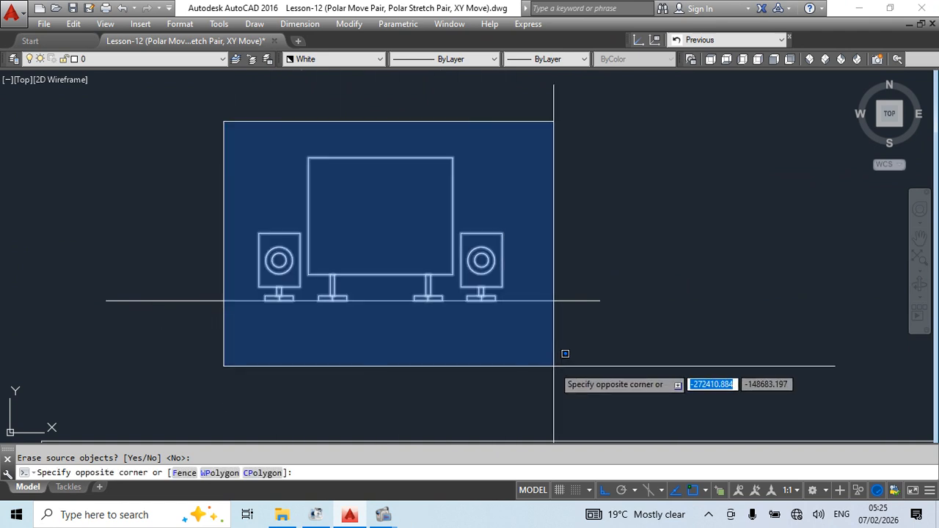
click(541, 357)
text(b)
key(Return)
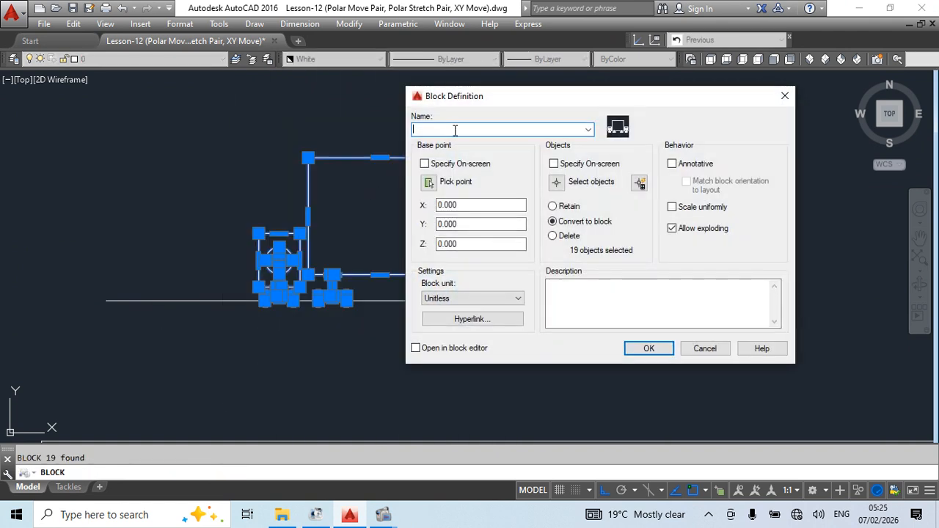
text(LCD1)
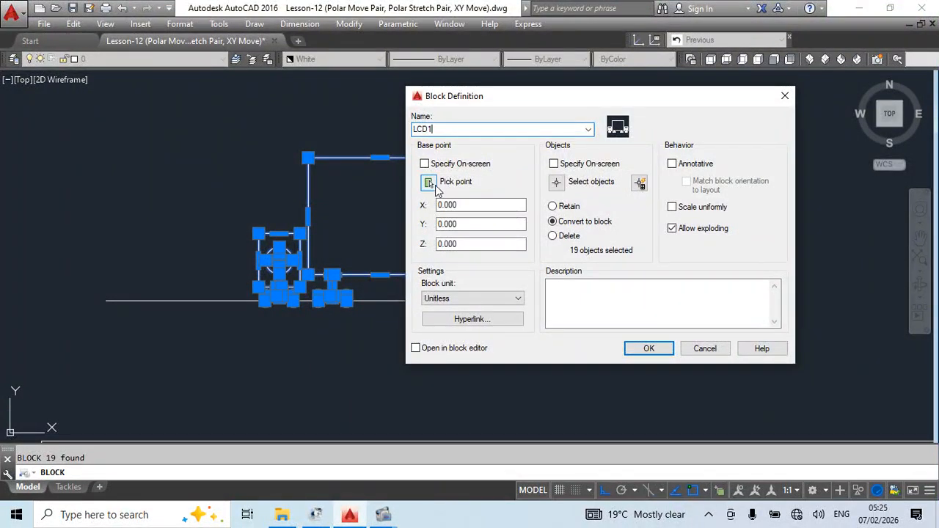
click(431, 184)
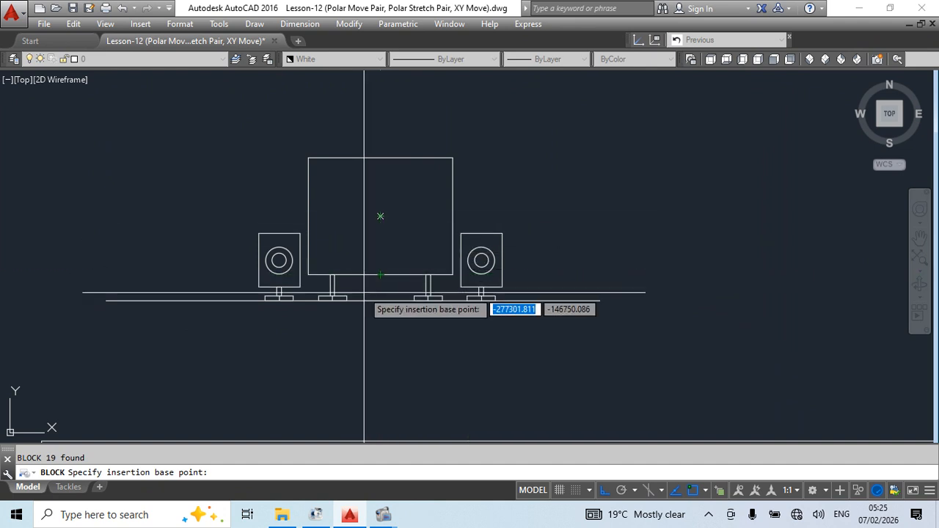
scroll(346, 308, up, 3)
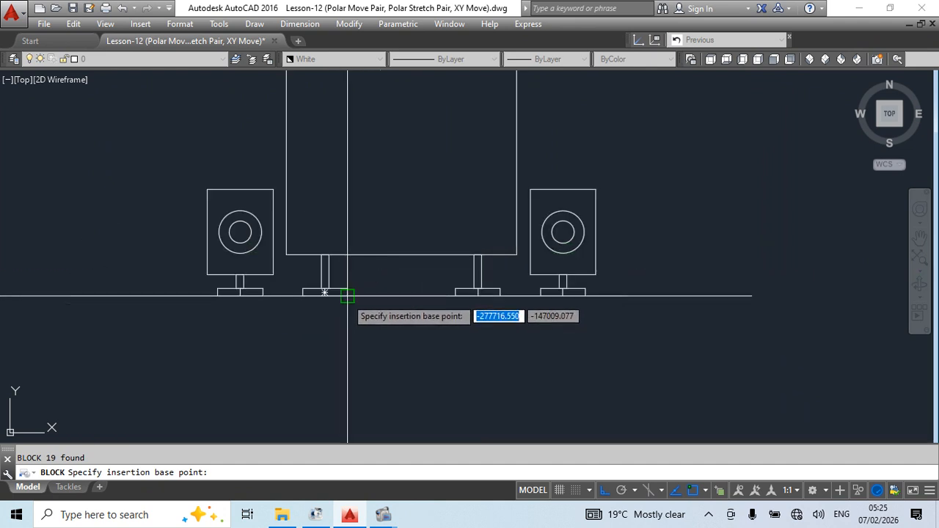
key(Escape)
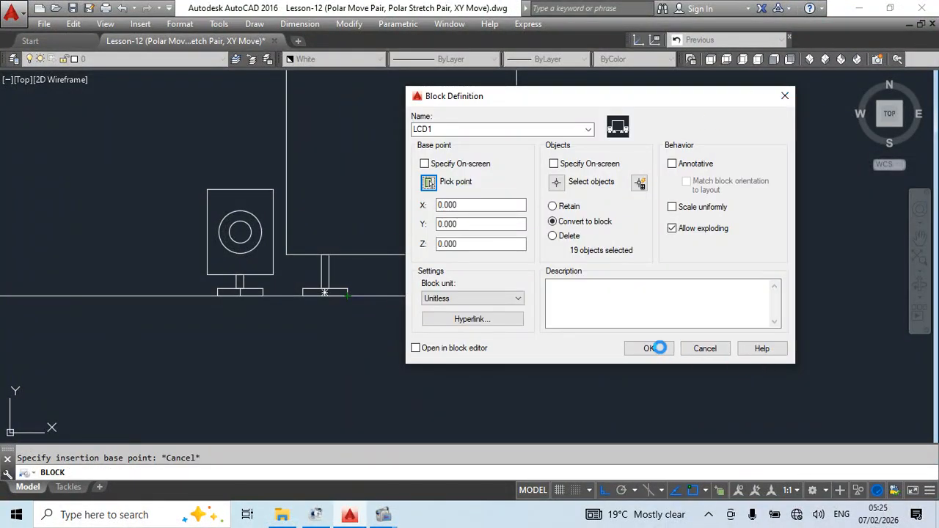
click(657, 348)
key(Escape)
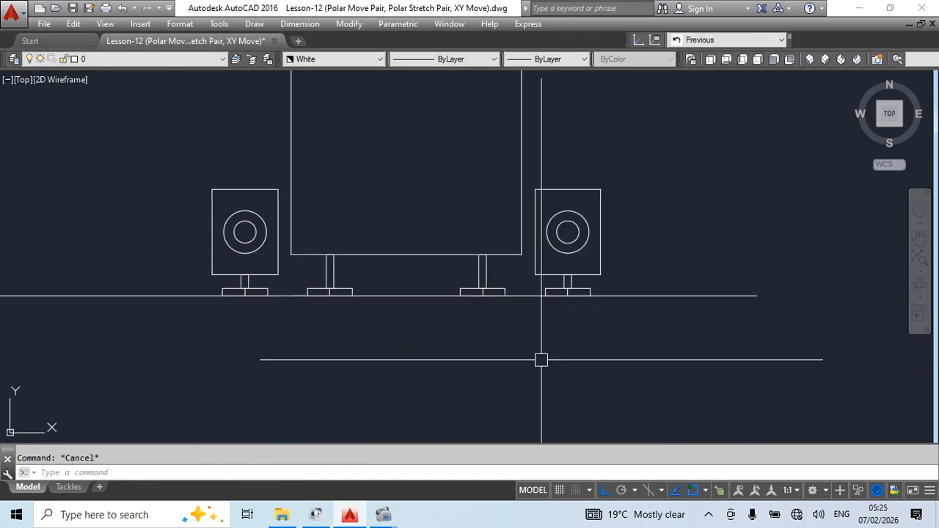
Draw a vertical centre line from the midpoint of the screen's bottom edge down to the floor line.
text(l)
key(Return)
click(405, 255)
click(406, 296)
key(Escape)
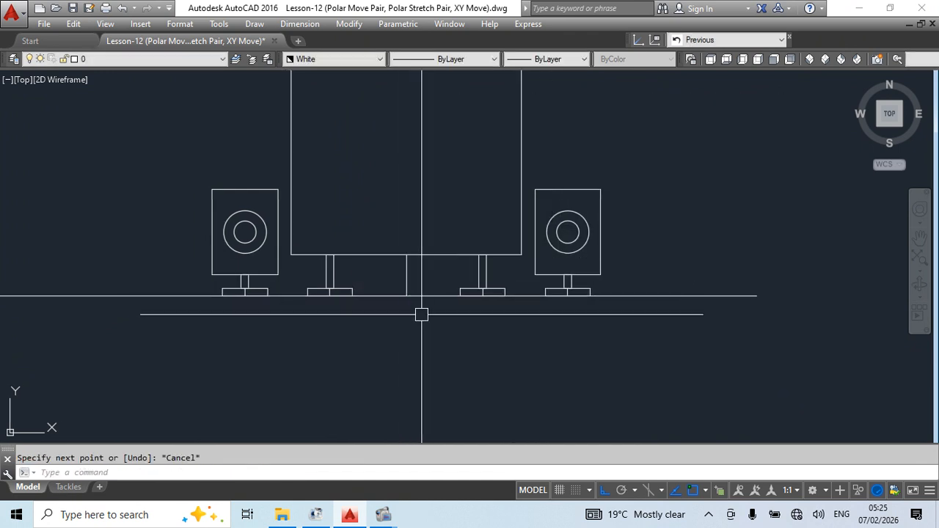
Define the screen, legs and speakers, without the centre line, as block LCD2 with its base point at the centre line's lower end.
scroll(401, 301, down, 3)
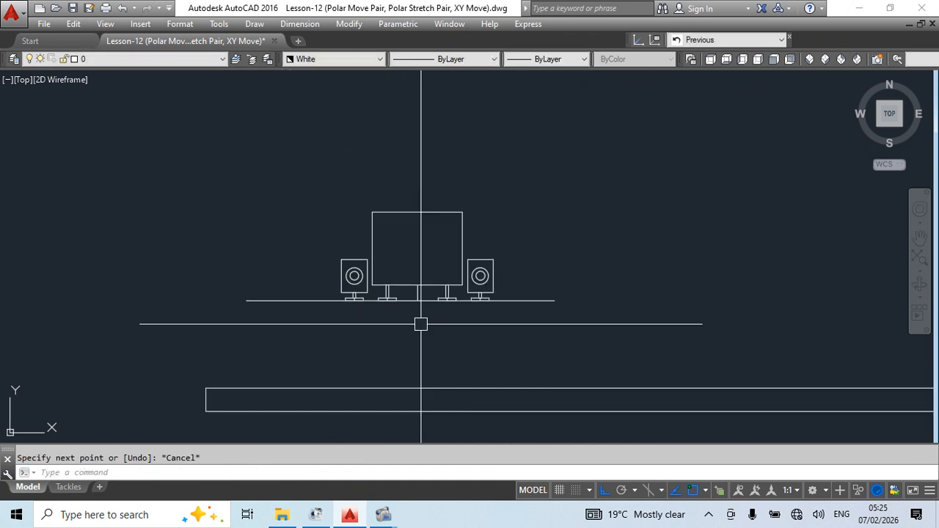
click(319, 181)
click(511, 330)
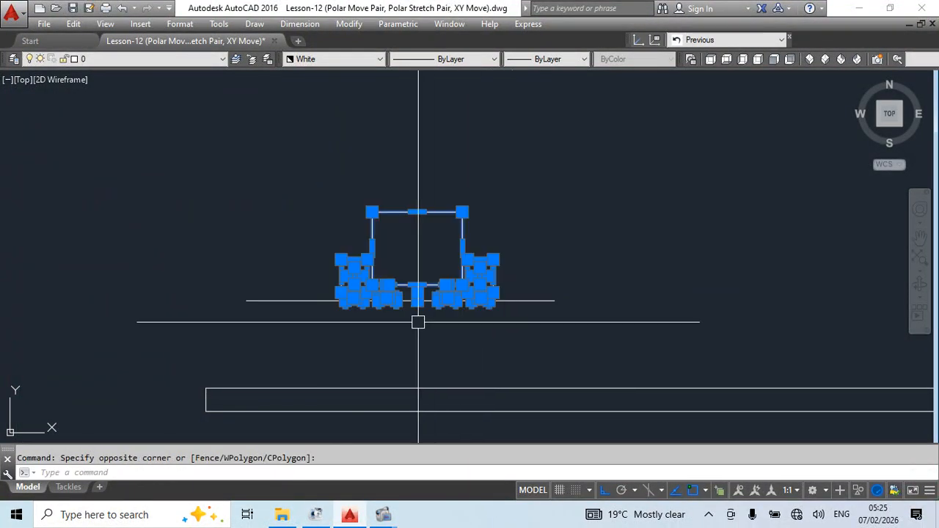
scroll(440, 316, up, 4)
click(508, 261)
shift+click(445, 262)
scroll(486, 357, down, 2)
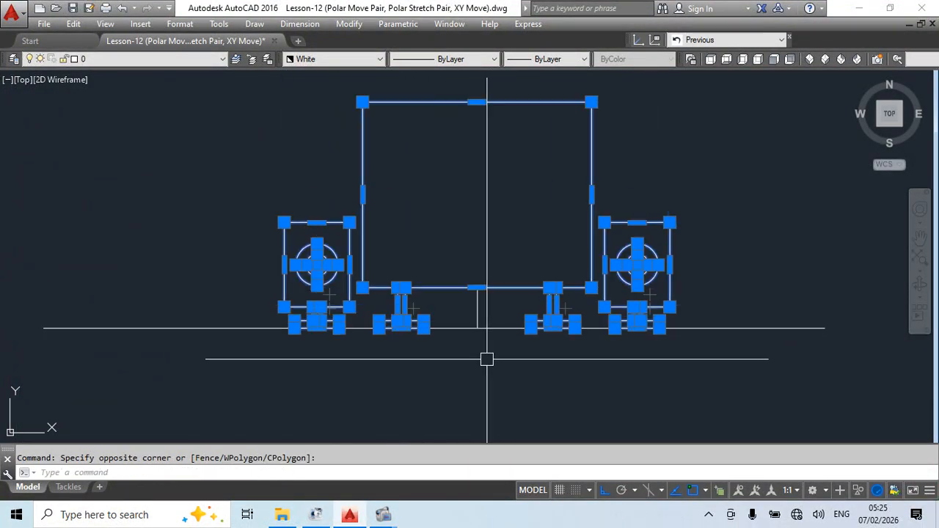
middle_drag(489, 361, 434, 354)
text(b)
key(Return)
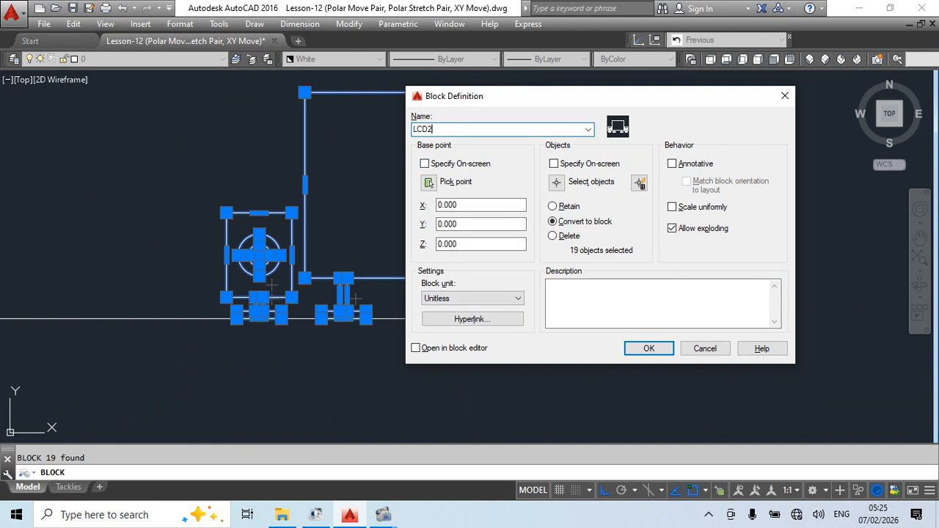
text(LCD2)
click(429, 183)
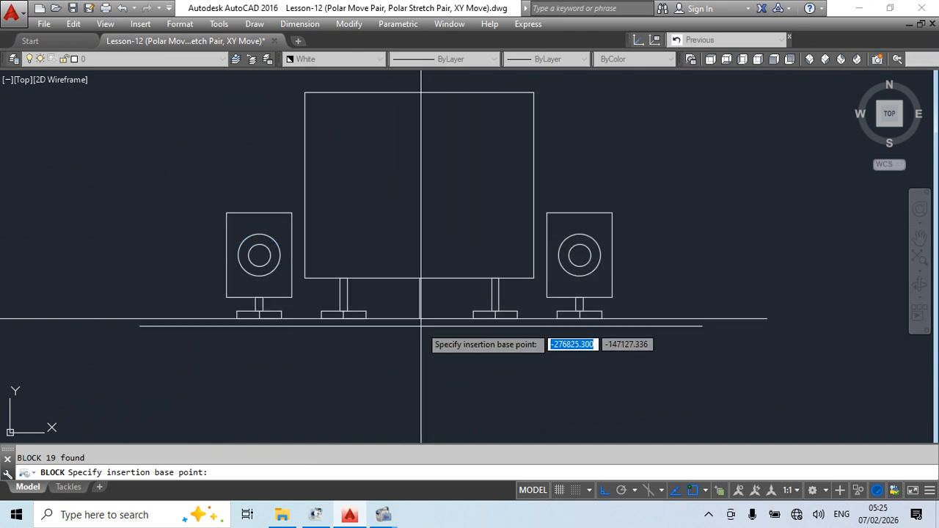
click(421, 320)
click(658, 355)
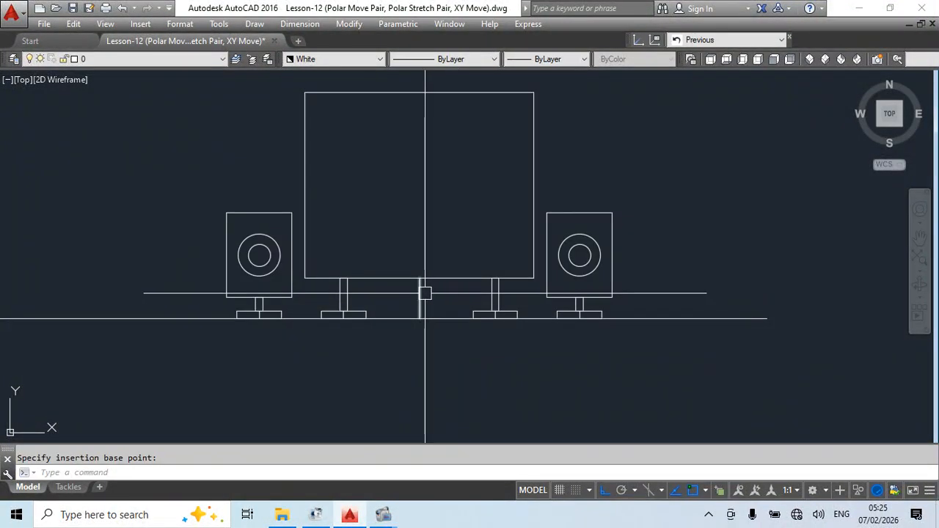
Erase the vertical centre line below the screen.
click(423, 292)
text(e)
key(Return)
Move the LCD2 block by its insertion point onto the top edge of the long rectangle, towards its right end.
scroll(429, 322, down, 4)
click(433, 307)
middle_drag(443, 378, 421, 358)
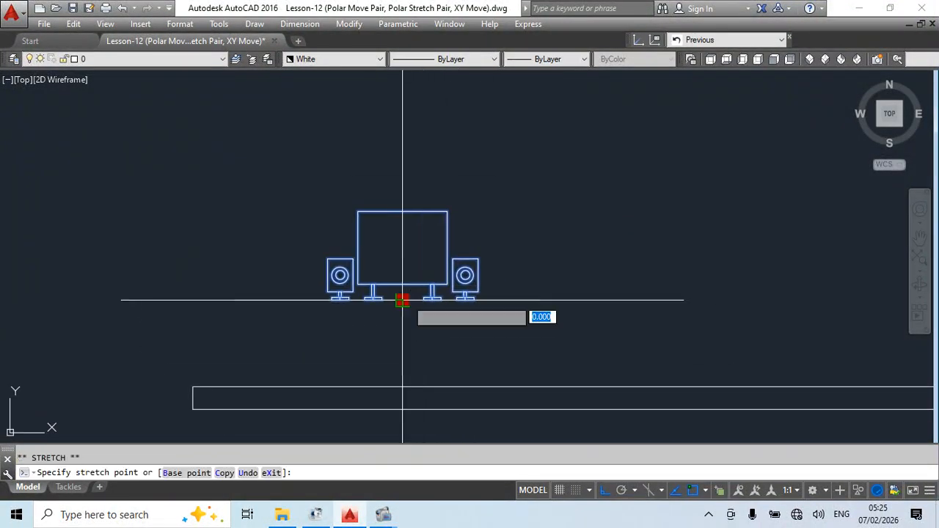
click(610, 386)
middle_drag(635, 406, 311, 280)
click(285, 259)
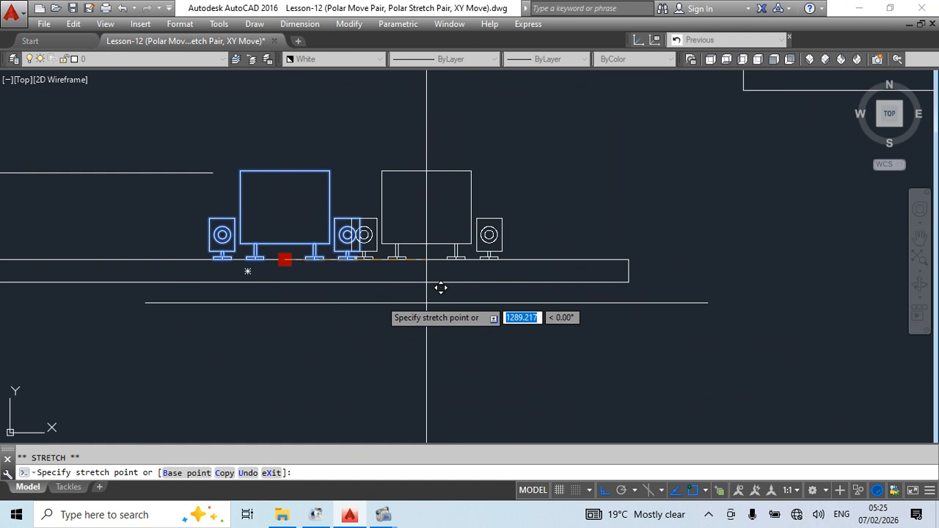
key(Escape)
Erase the leftover floor line above the long rectangle.
scroll(411, 294, down, 3)
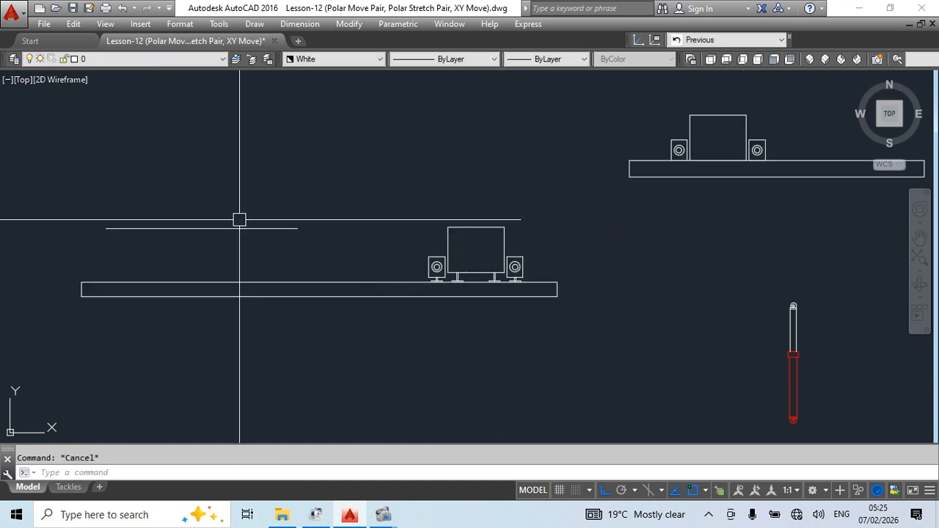
key(Return)
middle_drag(484, 265, 524, 274)
Move the LCD2 block horizontally to the left along the long rectangle, towards its middle.
click(488, 260)
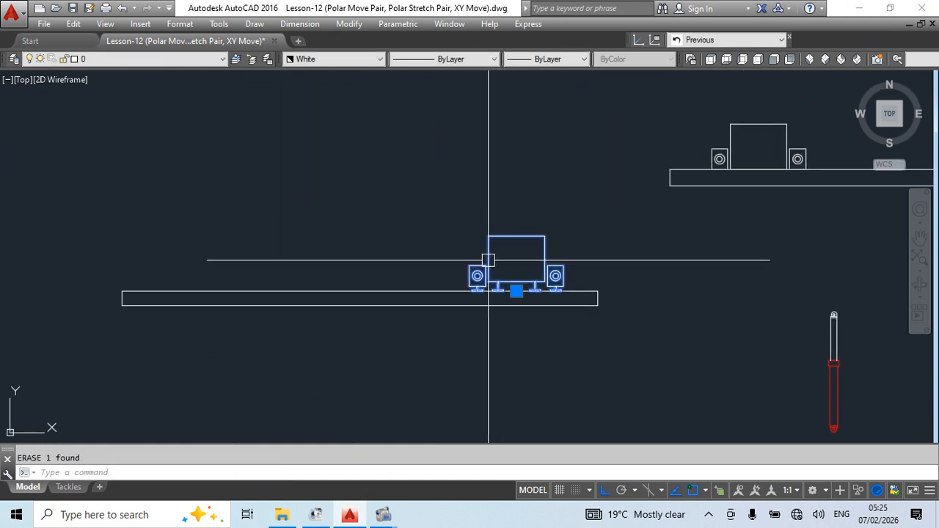
click(516, 292)
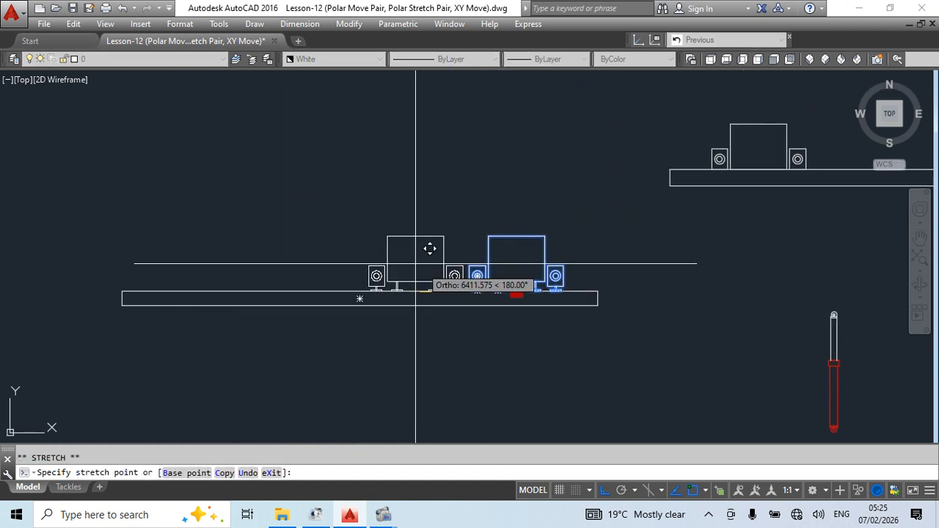
click(360, 271)
key(Escape)
Open the LCD2 block in the Block Editor.
double_click(392, 270)
click(444, 347)
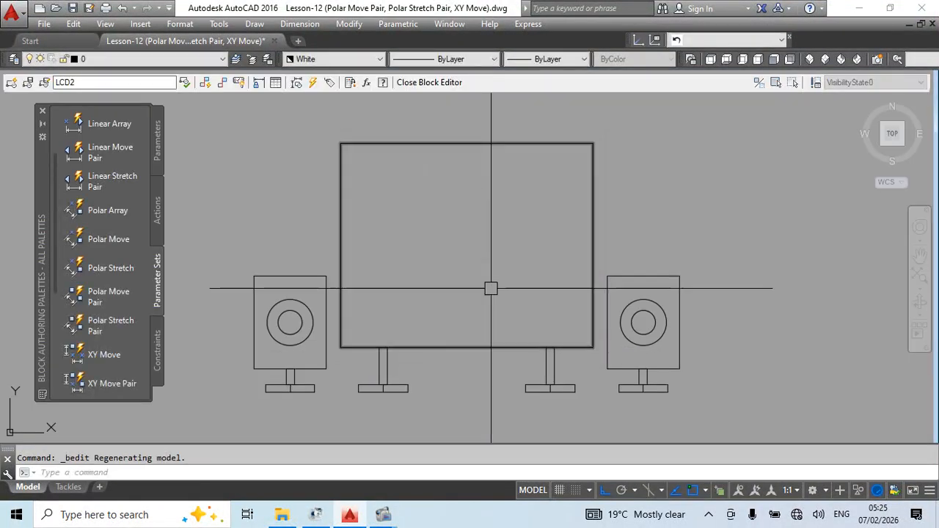
middle_drag(450, 296, 448, 282)
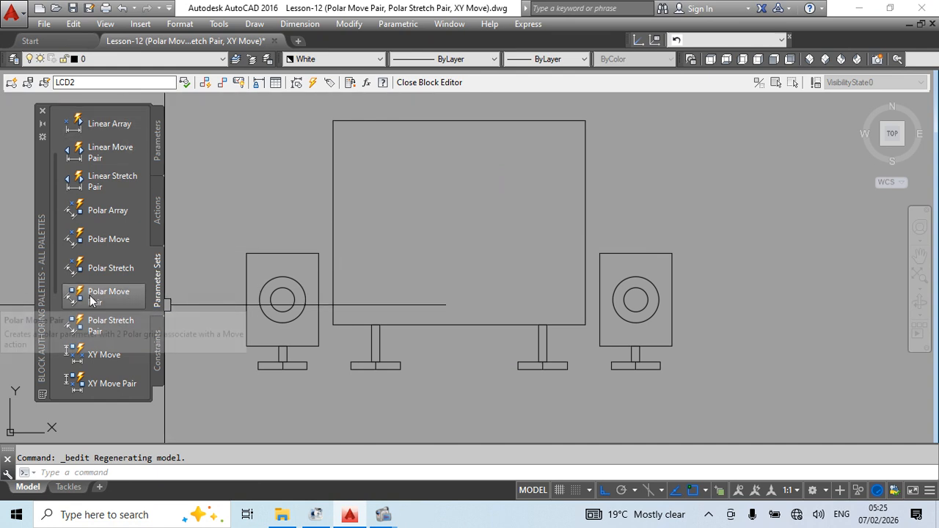
click(119, 326)
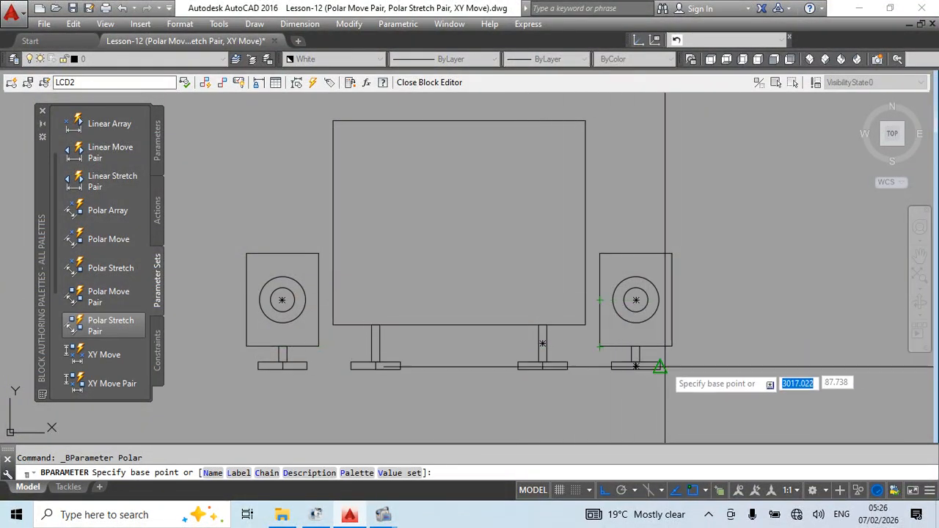
scroll(655, 383, up, 2)
middle_drag(655, 383, 597, 397)
click(575, 375)
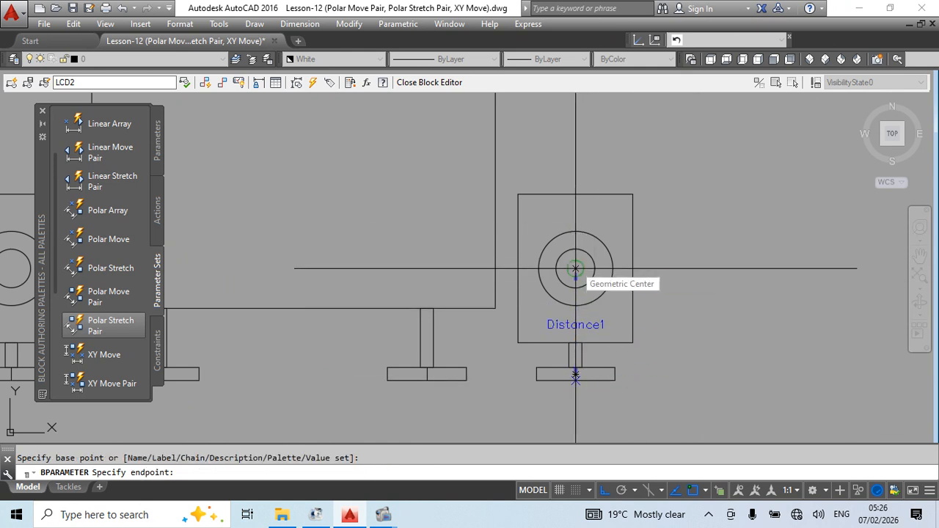
scroll(587, 245, down, 2)
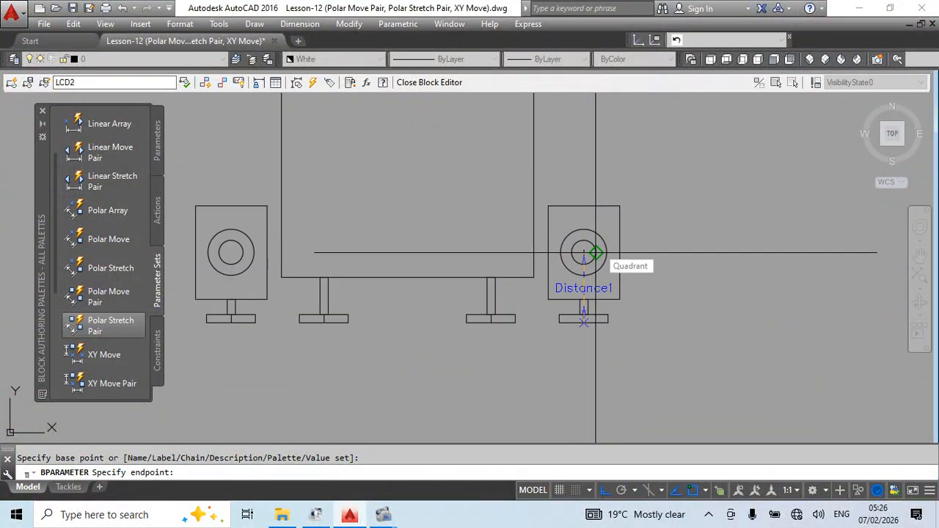
key(Escape)
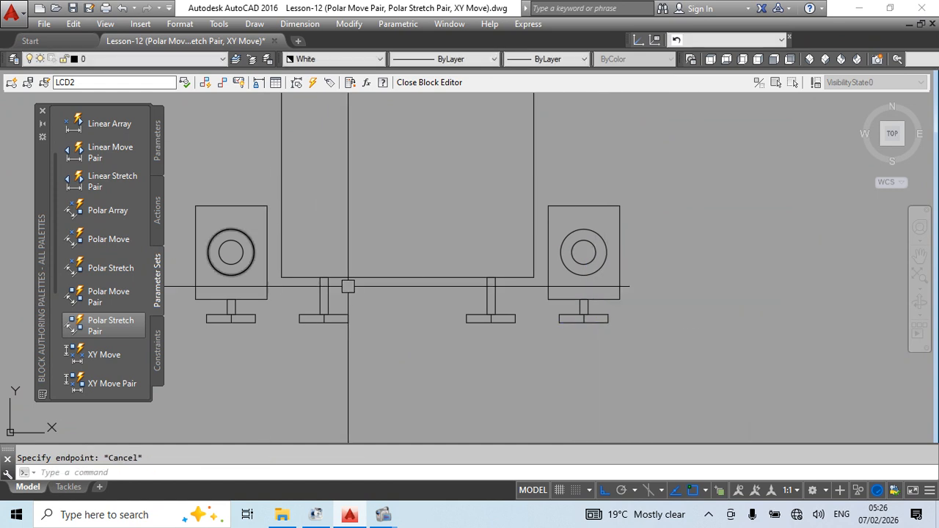
Close the Block Editor for the LCD2 block and return to the drawing.
middle_drag(344, 287, 389, 309)
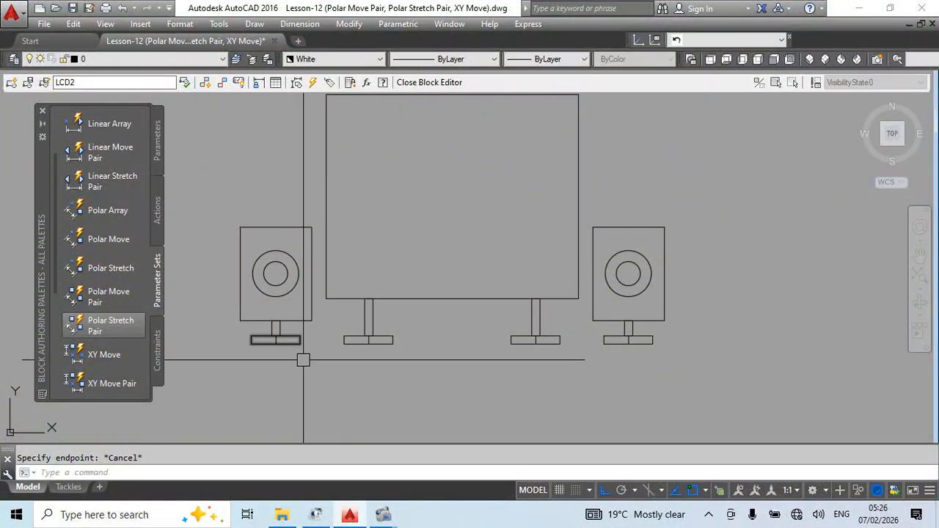
scroll(329, 339, down, 2)
scroll(328, 293, up, 4)
middle_drag(327, 318, 362, 276)
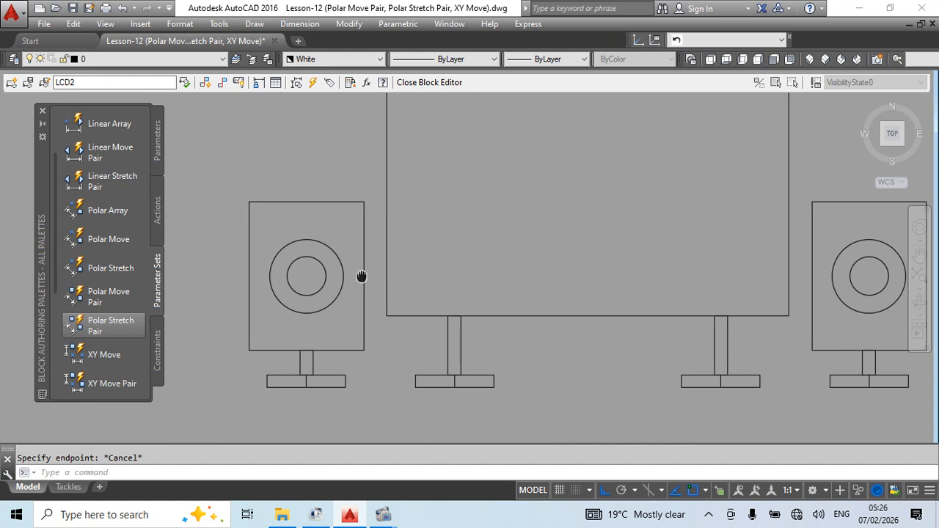
scroll(392, 266, down, 2)
middle_drag(462, 333, 403, 349)
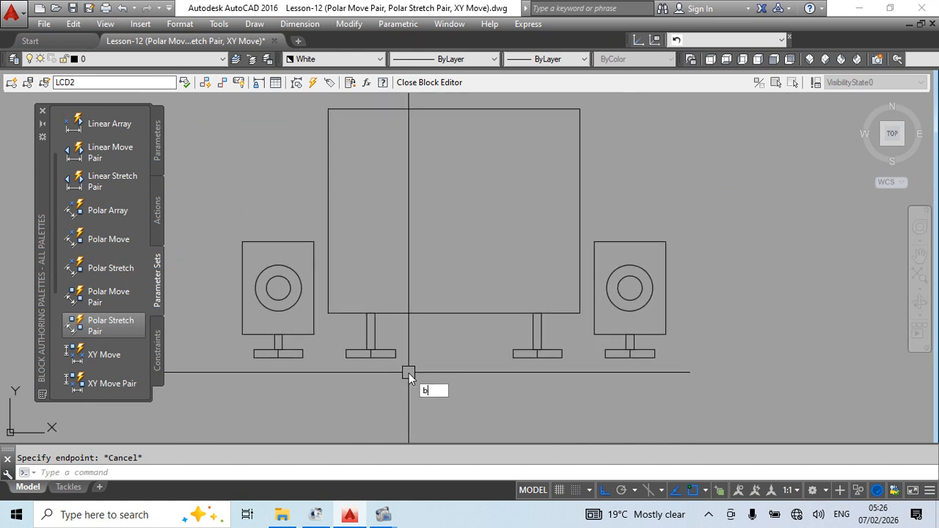
scroll(368, 297, down, 2)
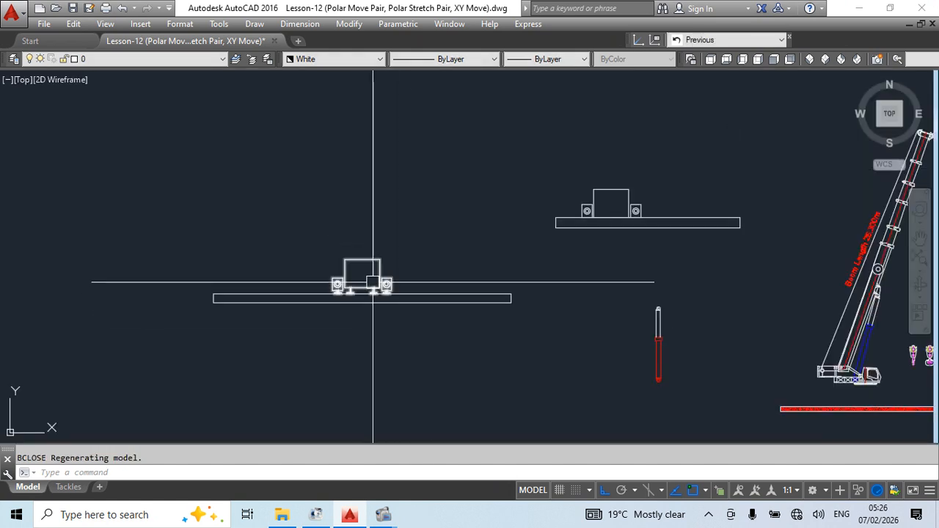
Draw a circle in the empty area above the long rectangle and a smaller circle centred on its right quadrant.
scroll(373, 281, up, 2)
text(c)
key(Return)
click(295, 241)
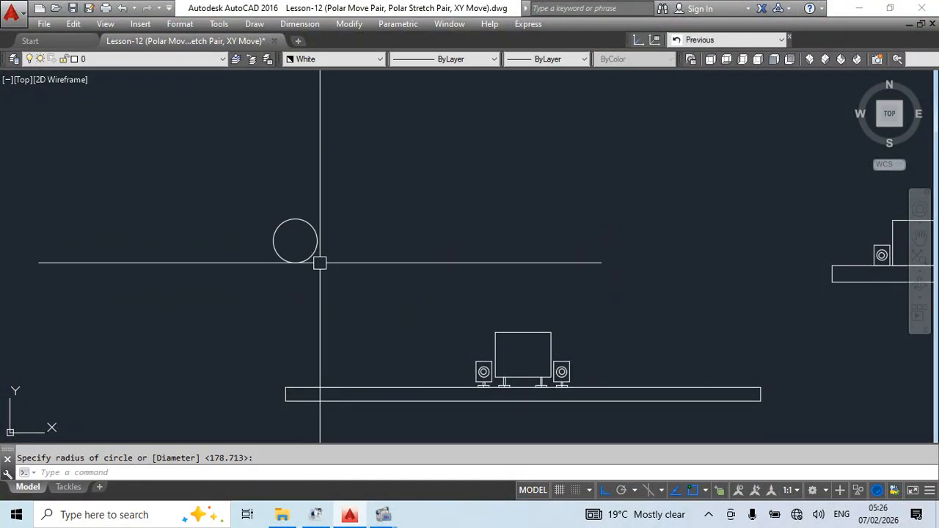
key(Return)
click(316, 241)
click(329, 248)
key(Escape)
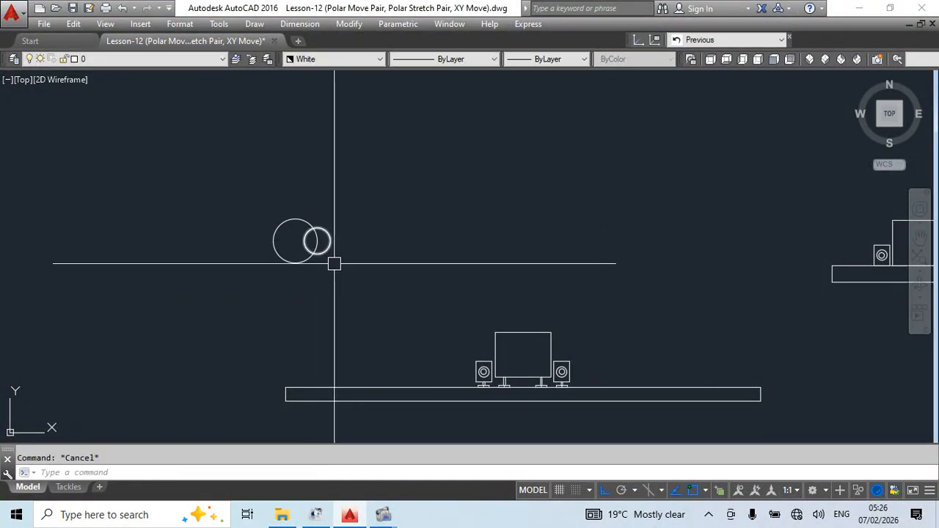
text(m)
key(Return)
click(331, 275)
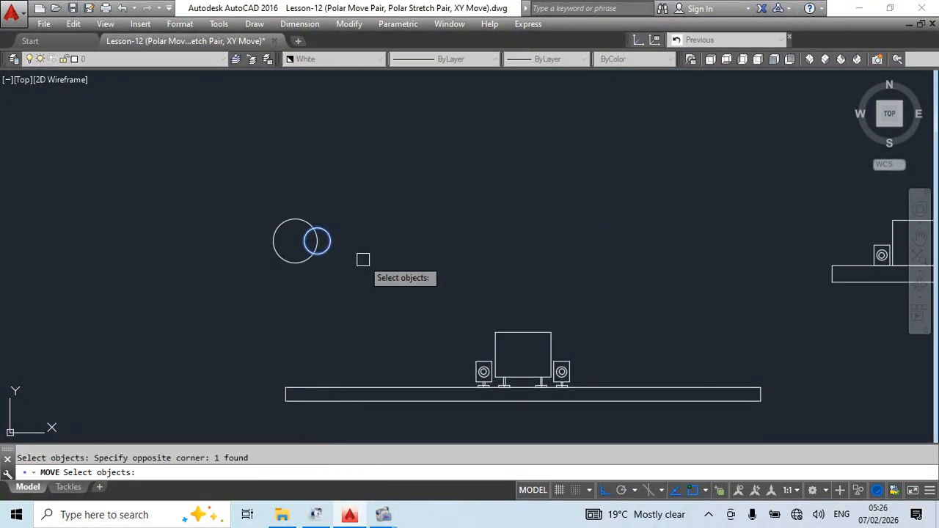
key(Escape)
Move the smaller circle horizontally to the right until it clears the large circle.
click(329, 240)
text(m)
key(Return)
click(356, 286)
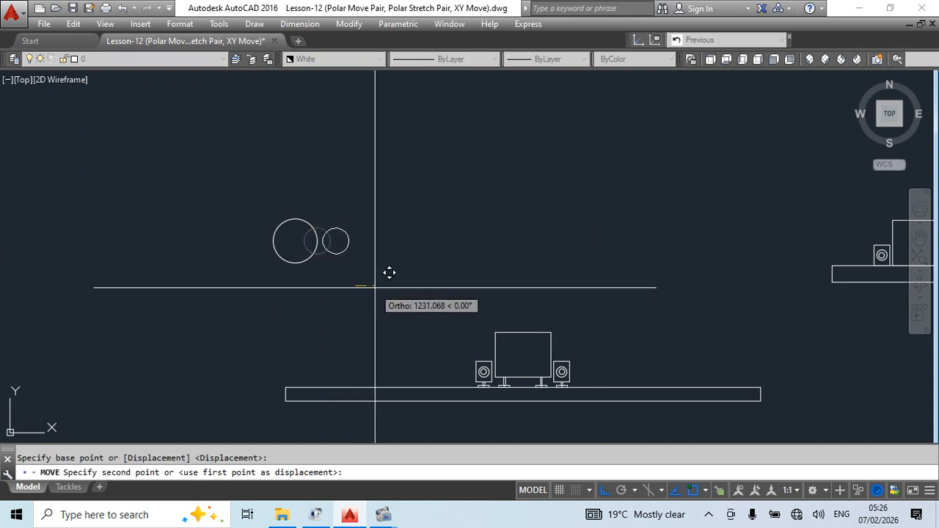
click(376, 287)
key(Escape)
Mirror the smaller circle about the vertical line through the large circle's centre, keeping the original.
text(mi)
key(Return)
click(308, 260)
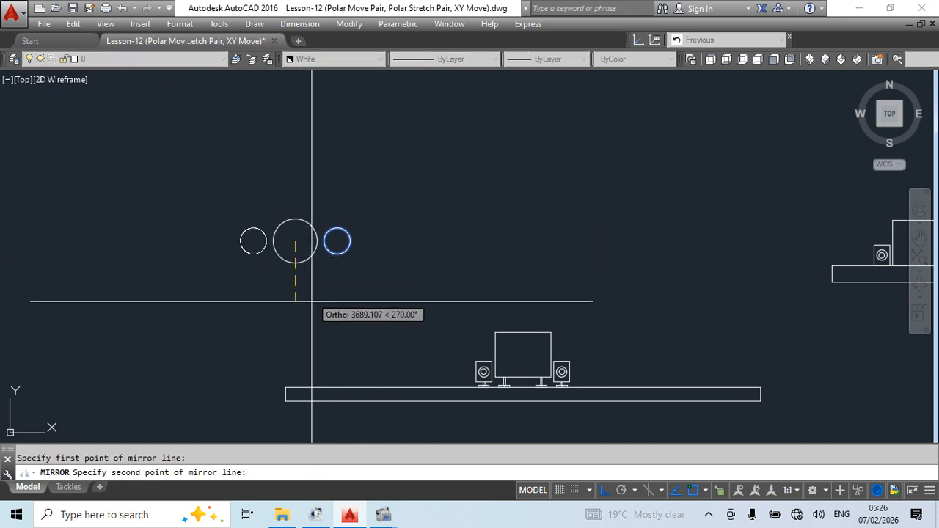
click(315, 300)
scroll(308, 260, up, 4)
key(Return)
Draw two lines joining the centre of each small circle to the large circle's centre.
text(l)
key(Return)
click(382, 249)
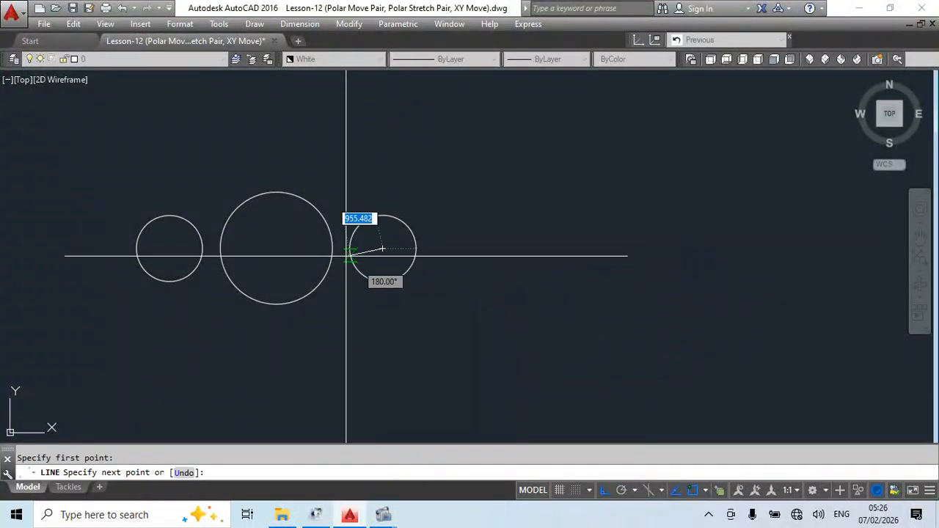
click(276, 248)
key(Escape)
key(Return)
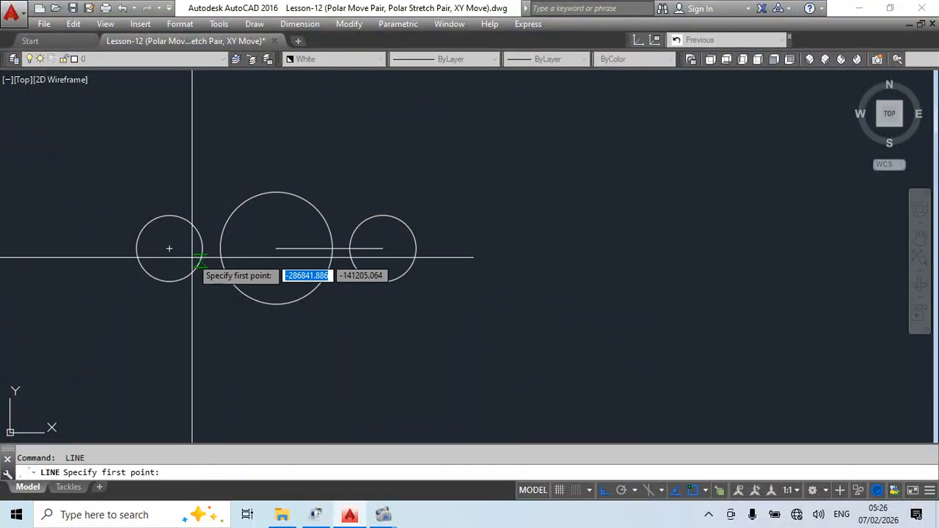
click(170, 249)
key(Escape)
scroll(411, 264, down, 4)
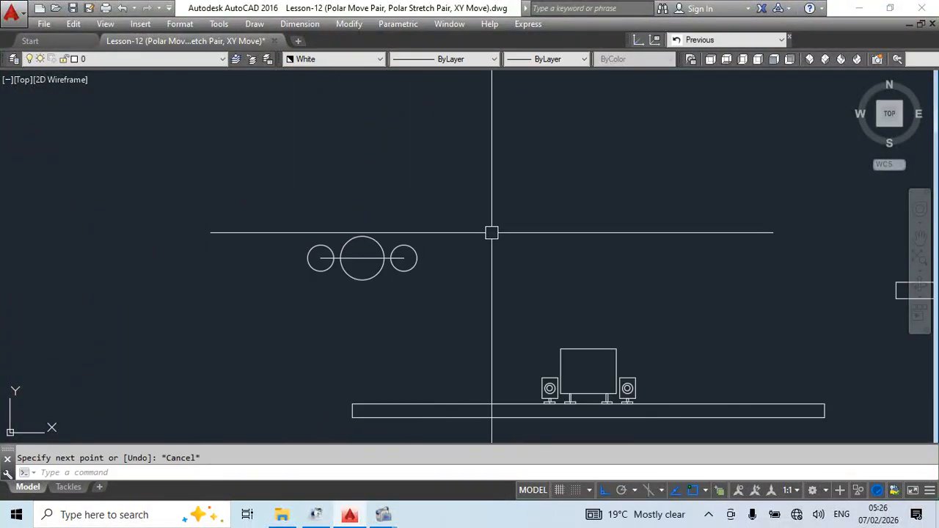
Create a block named sdfgsg from the three circles and two lines, with its base point at the large circle's centre.
click(489, 189)
key(Escape)
scroll(366, 279, up, 4)
click(531, 192)
click(91, 365)
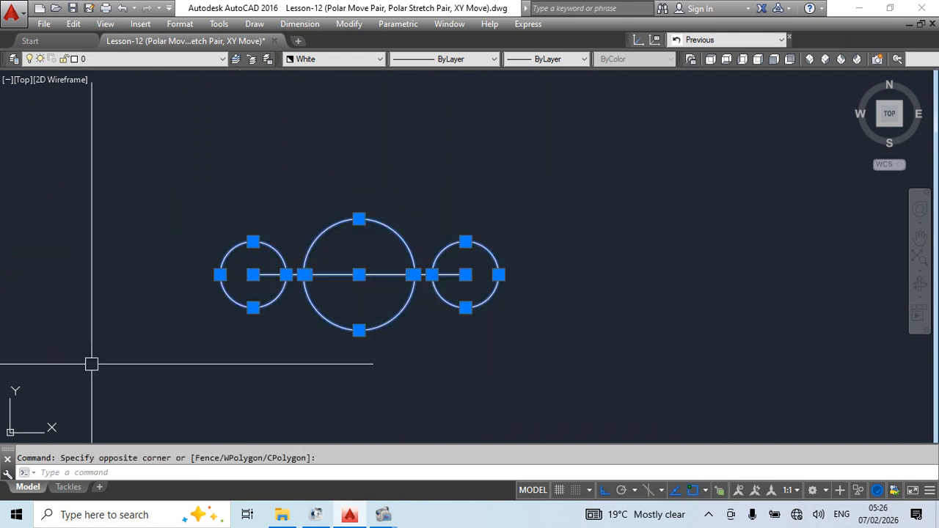
key(Return)
text(sdfgsg)
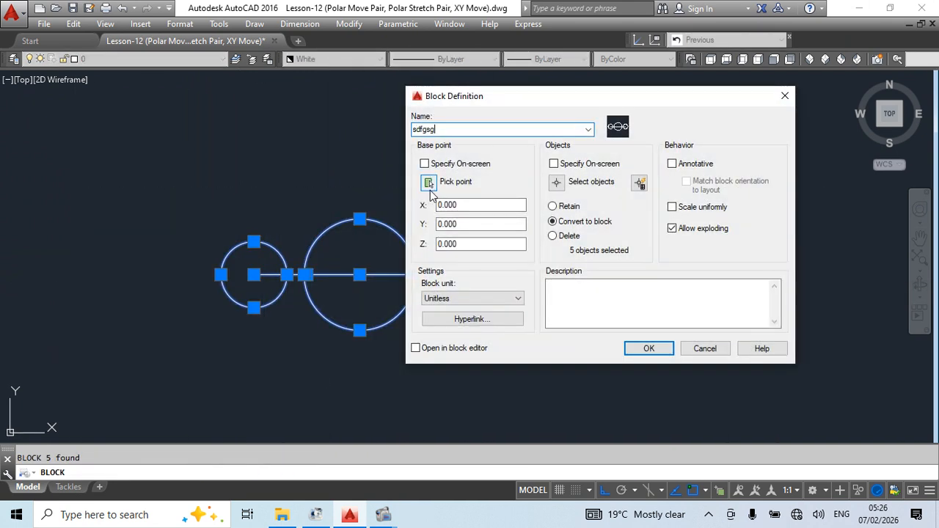
click(429, 184)
click(359, 275)
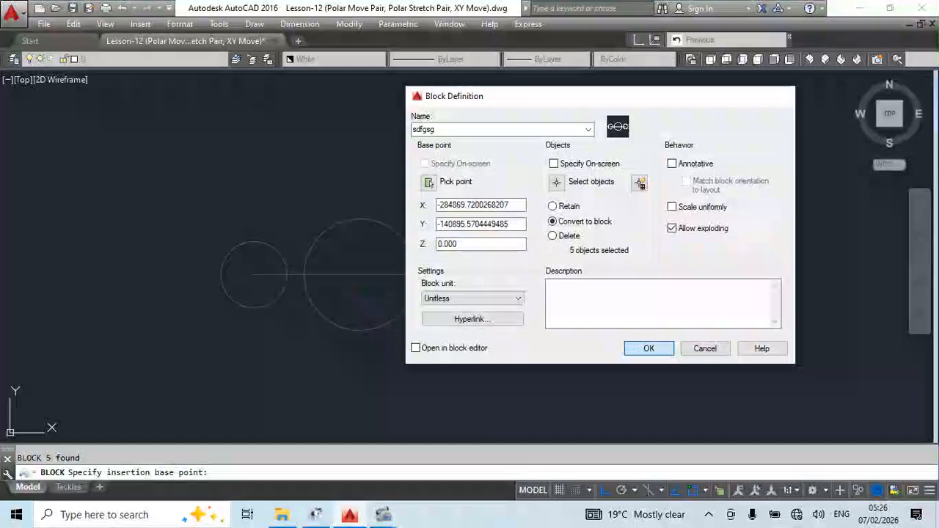
key(Return)
Open the sdfgsg block for editing and add a Polar Stretch Pair from the left small circle's centre to the right one's, labelled below.
double_click(384, 220)
click(457, 347)
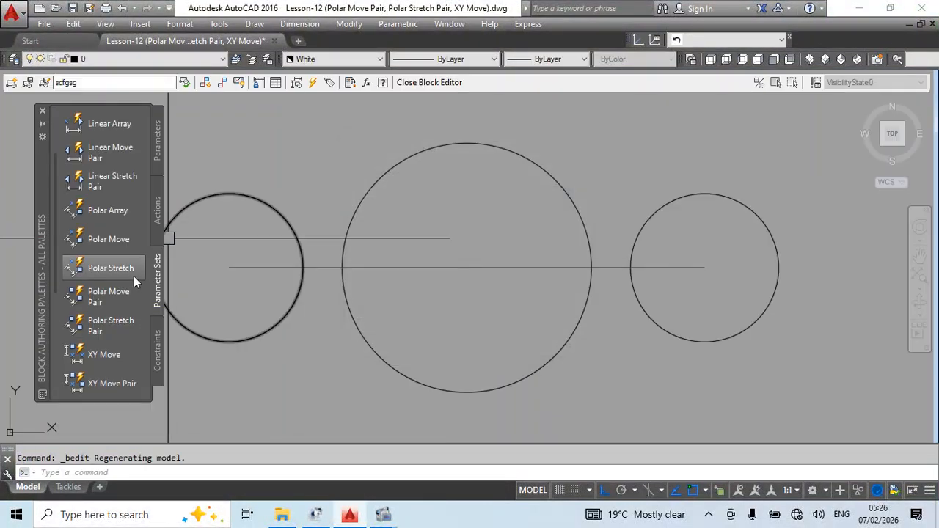
click(108, 322)
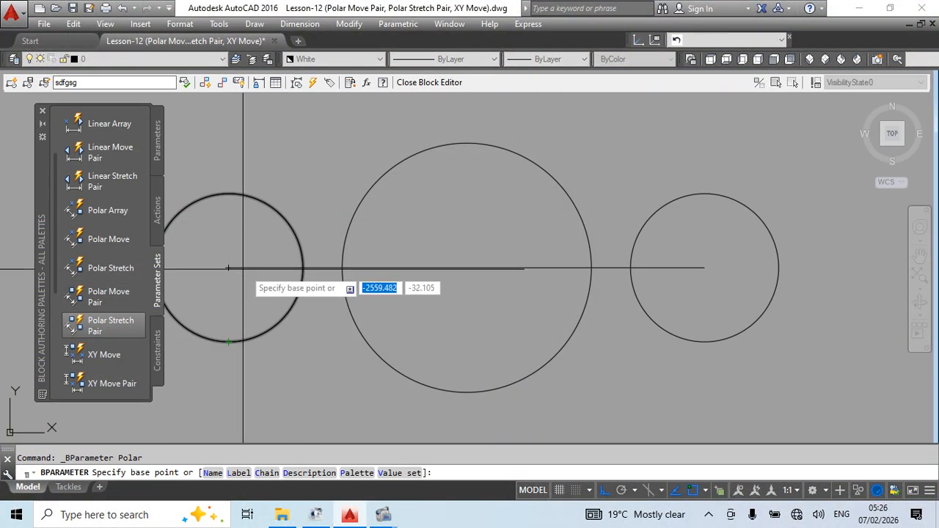
click(229, 268)
click(704, 268)
scroll(513, 184, down, 4)
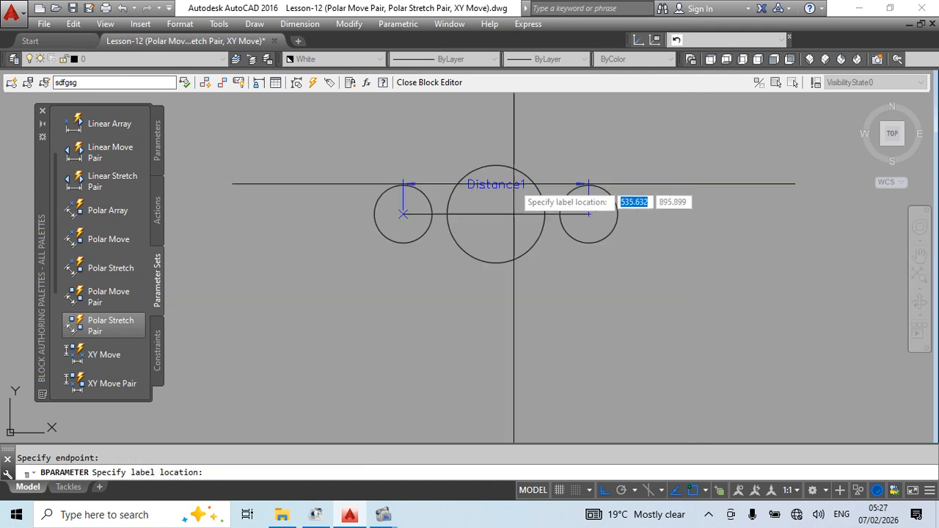
click(572, 349)
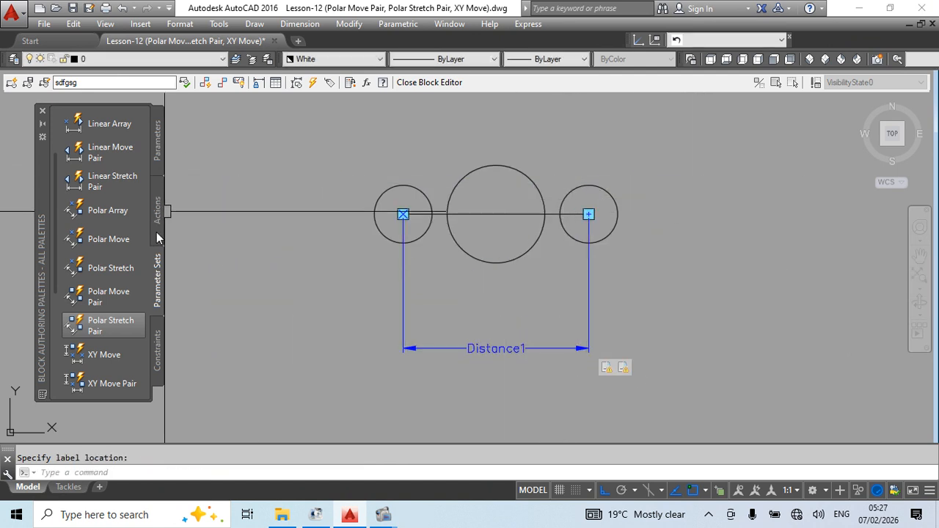
Define the first stretch action's selection set with a frame around the left small circle, including that circle and its connecting line.
right_click(607, 373)
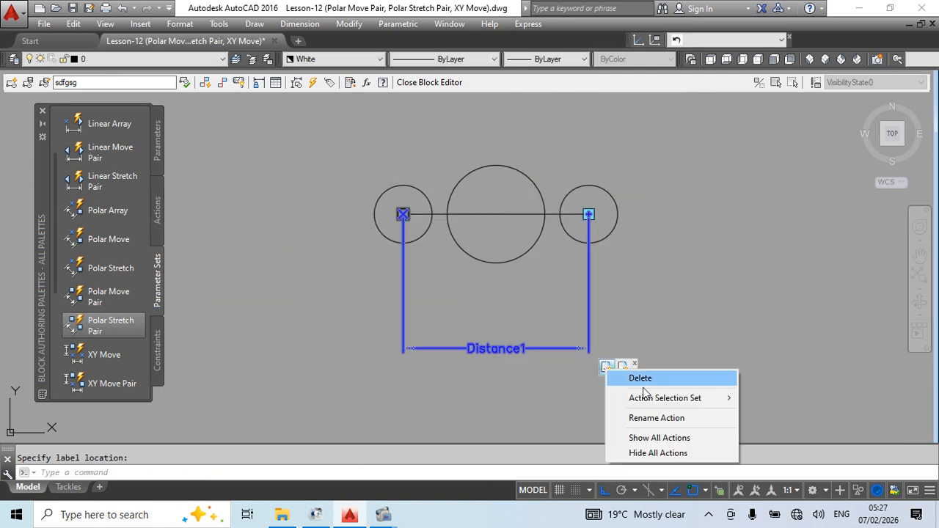
click(781, 413)
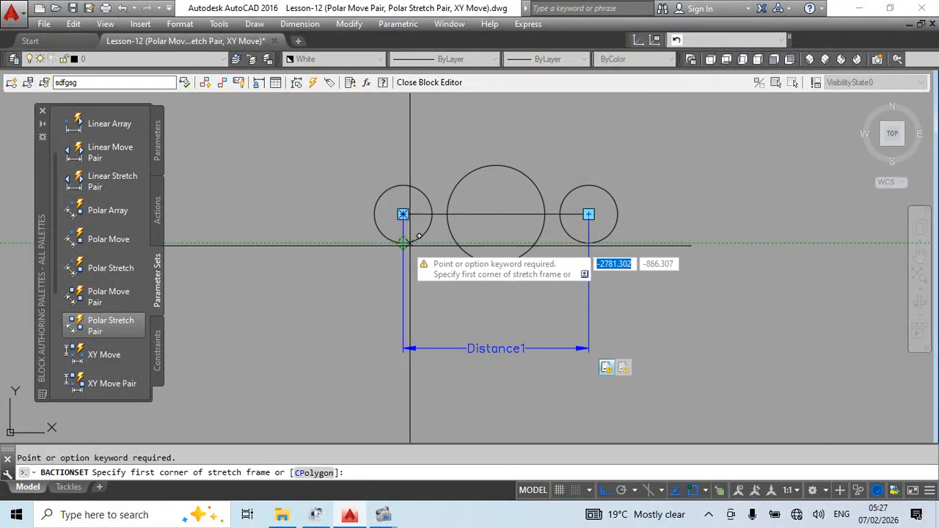
click(440, 173)
click(349, 254)
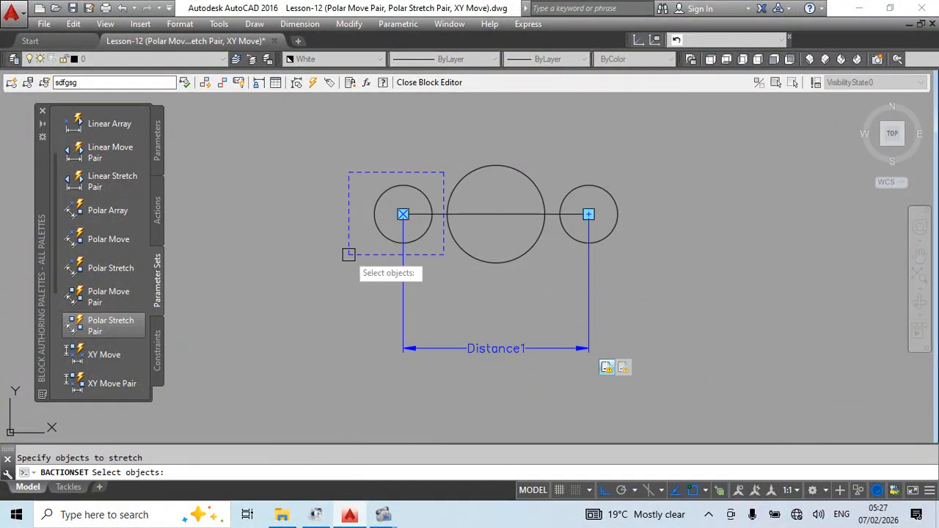
scroll(433, 184, up, 4)
click(475, 168)
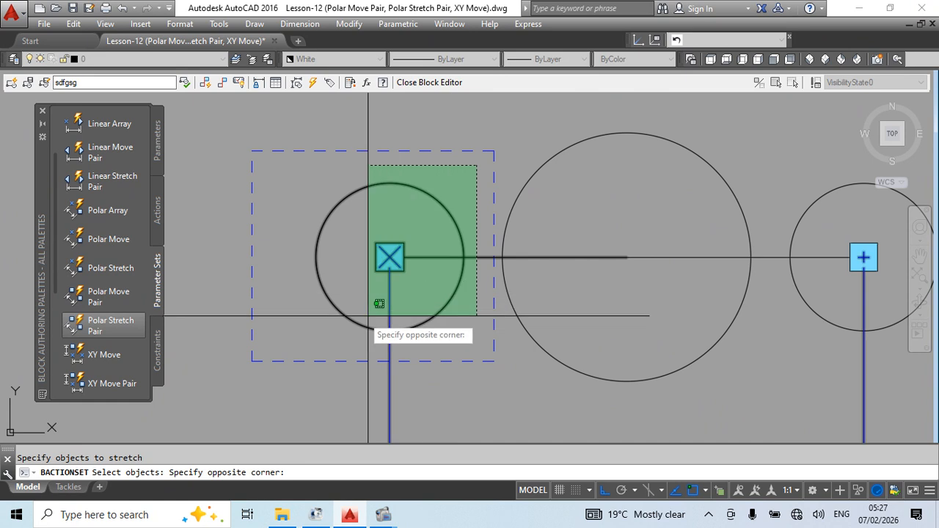
click(287, 330)
key(Return)
Define the second stretch action's selection set with a frame around the right small circle and its line, and close the Block Editor.
scroll(355, 272, down, 4)
right_click(538, 373)
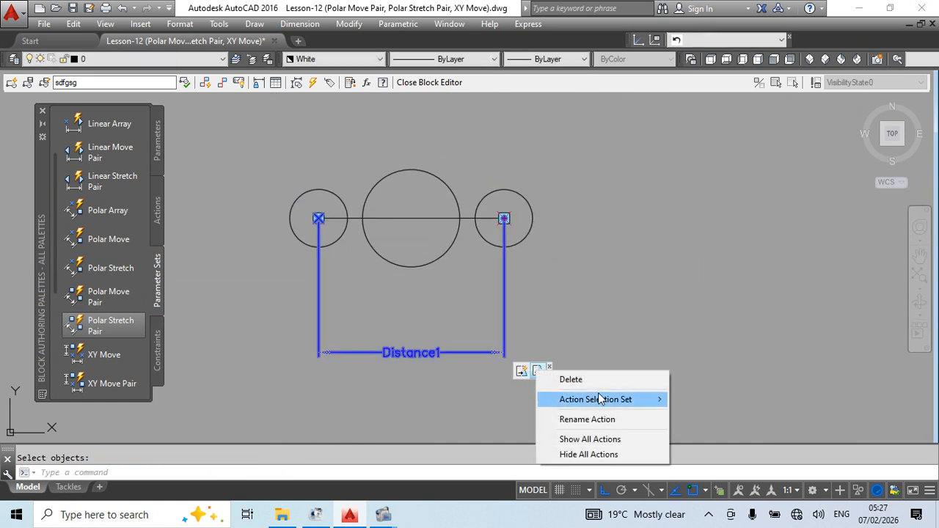
click(709, 415)
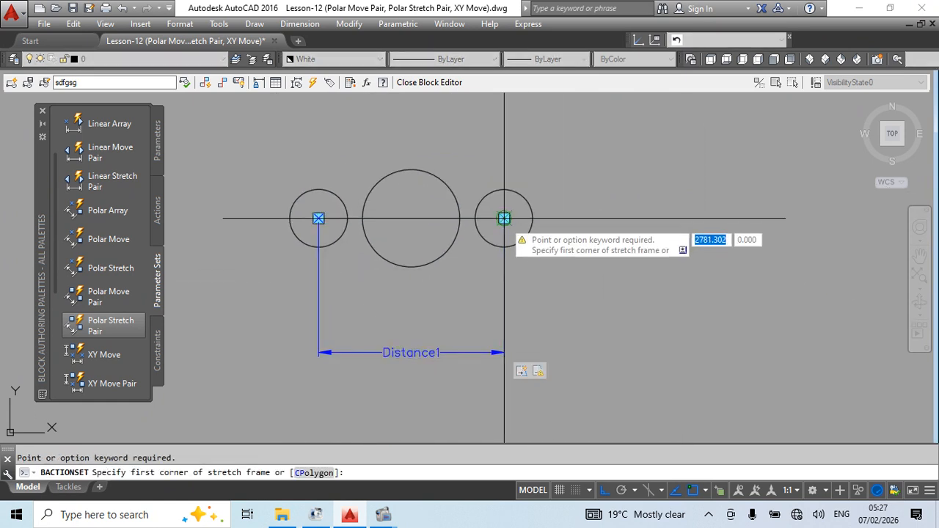
click(579, 161)
click(470, 256)
scroll(506, 212, up, 2)
click(565, 167)
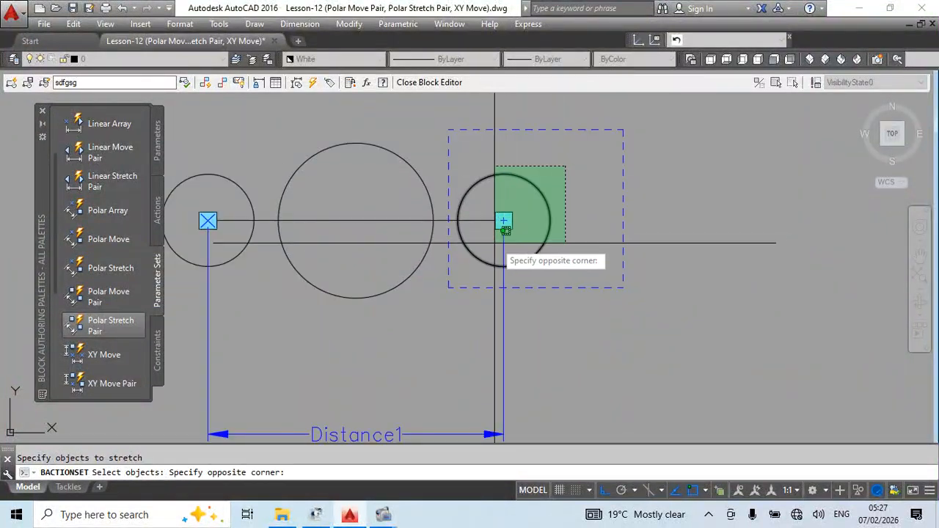
click(464, 256)
scroll(486, 267, down, 4)
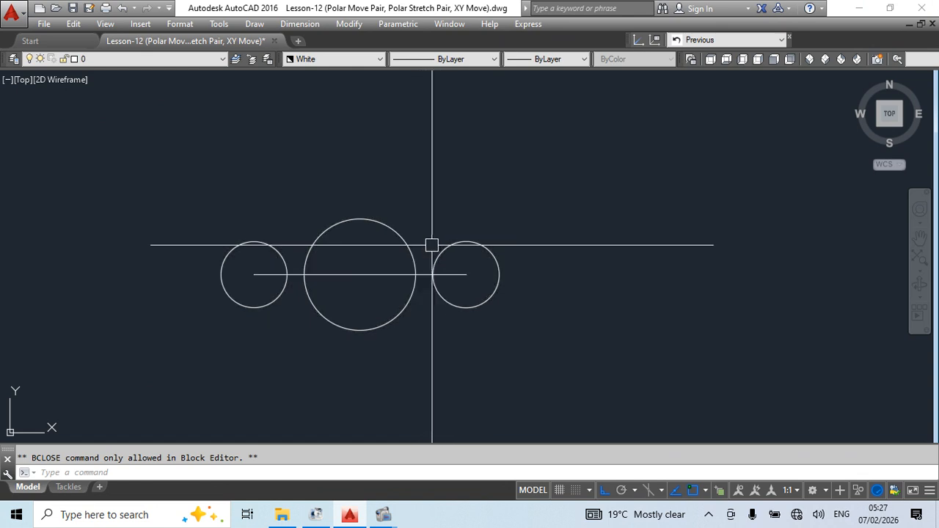
Turn Ortho off and stretch the sdfgsg block's right grip diagonally up and to the right of the large circle.
click(443, 250)
click(465, 274)
scroll(540, 130, down, 3)
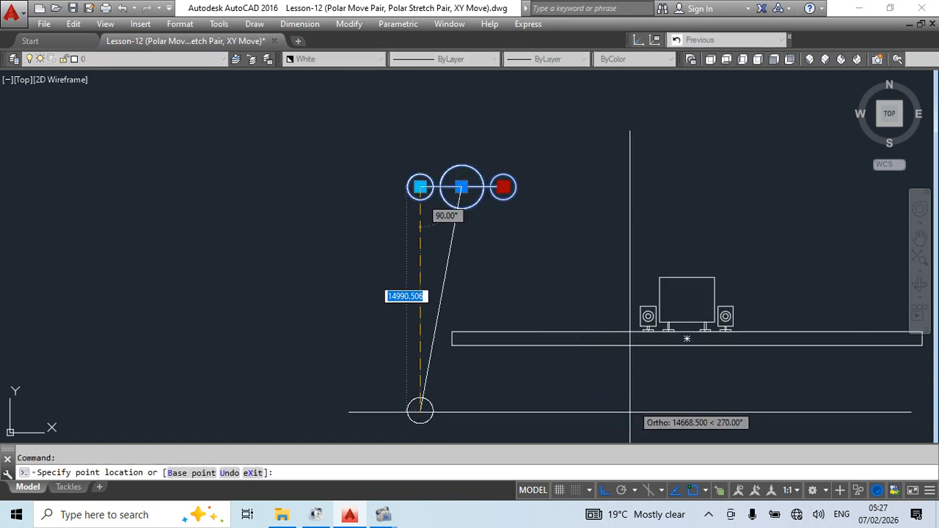
click(604, 490)
scroll(491, 140, up, 4)
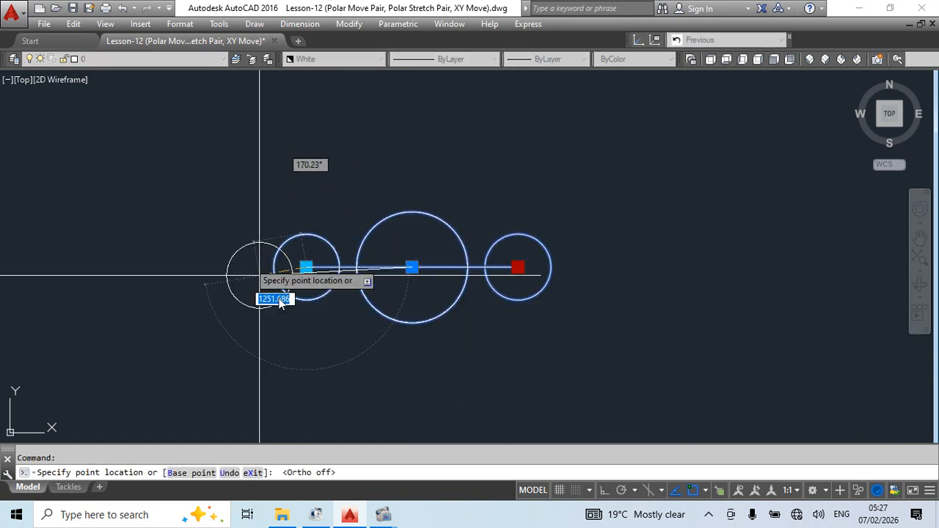
scroll(589, 298, down, 3)
click(623, 155)
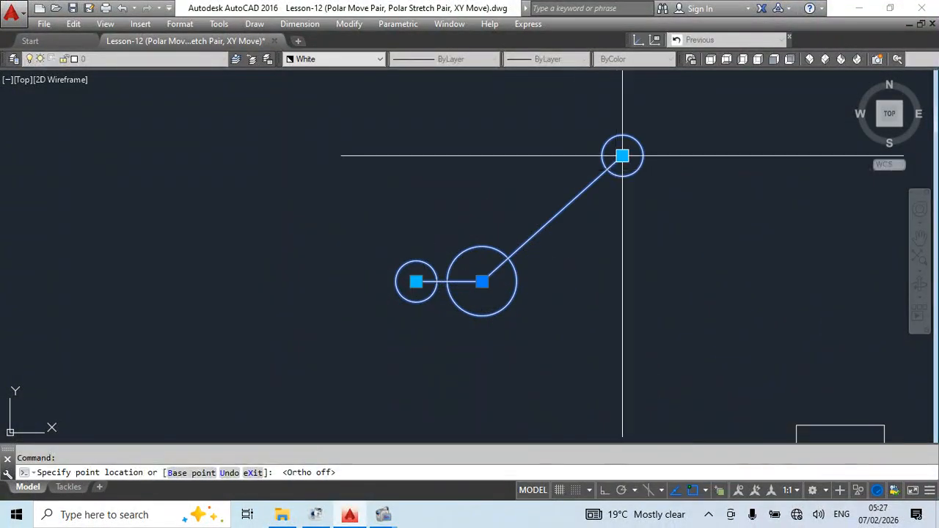
Stretch the sdfgsg block's left grip to above the large circle and swing its right grip around to below the large circle.
click(416, 281)
click(507, 139)
click(509, 139)
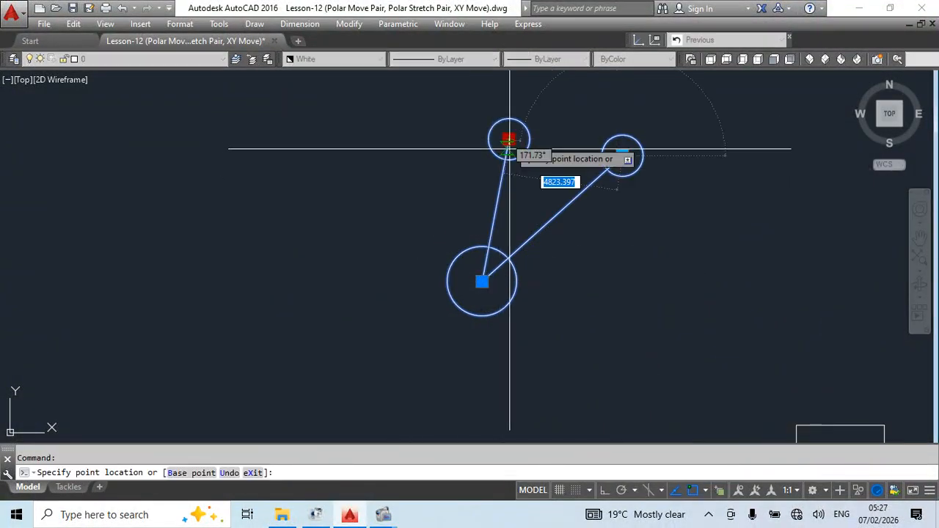
click(622, 155)
click(622, 155)
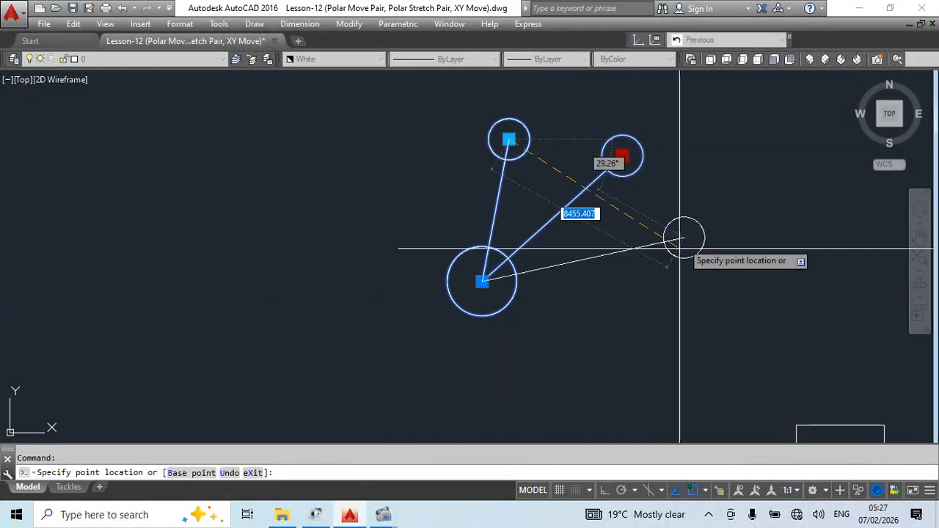
click(648, 272)
middle_drag(592, 332, 489, 239)
click(378, 292)
middle_drag(402, 100, 484, 189)
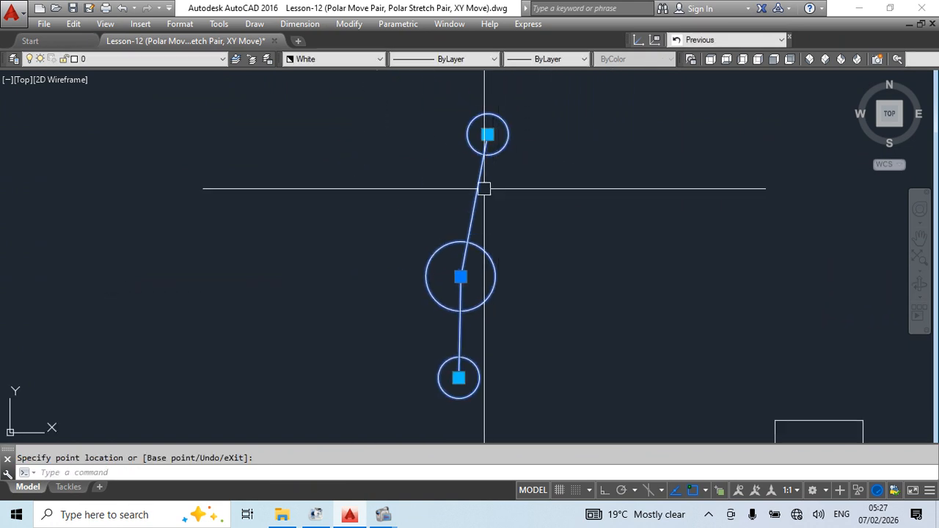
Swing the lower small circle's grip around the right side of the large circle and finish at its lower left.
click(487, 134)
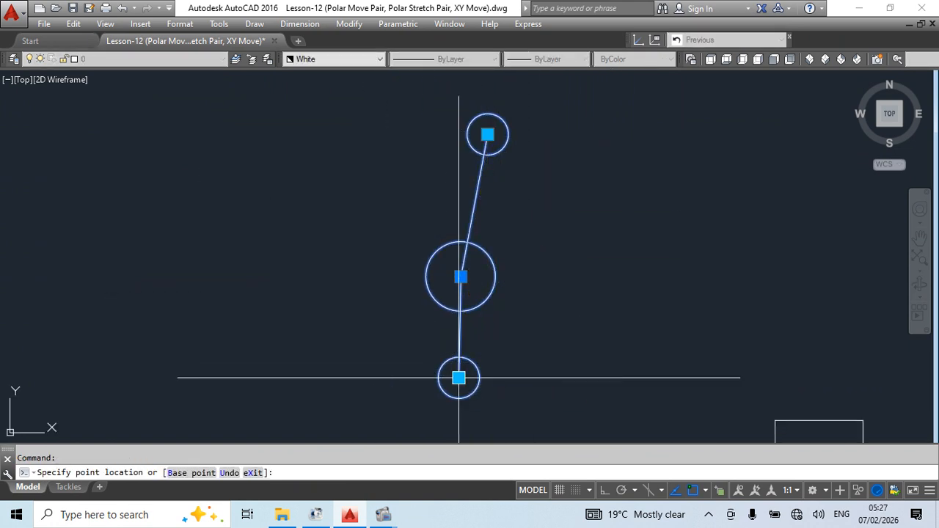
key(Escape)
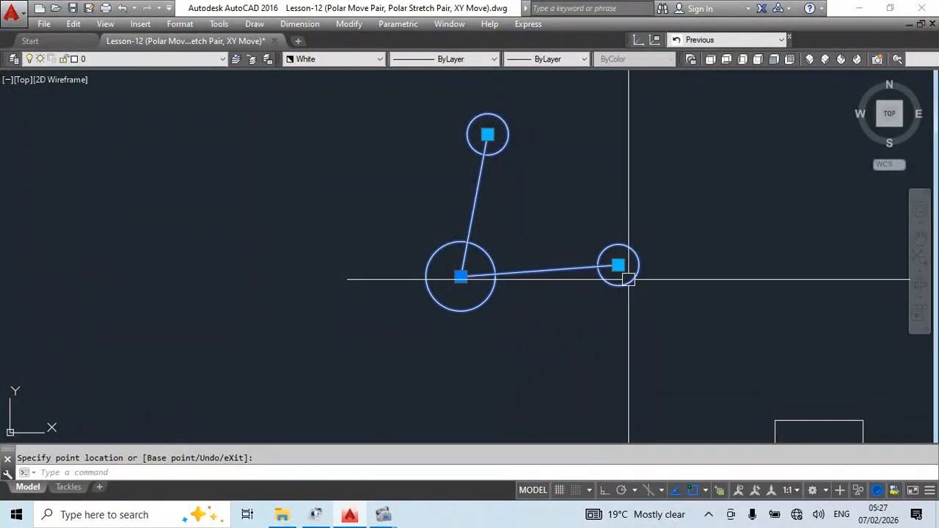
scroll(488, 134, up, 10)
click(499, 142)
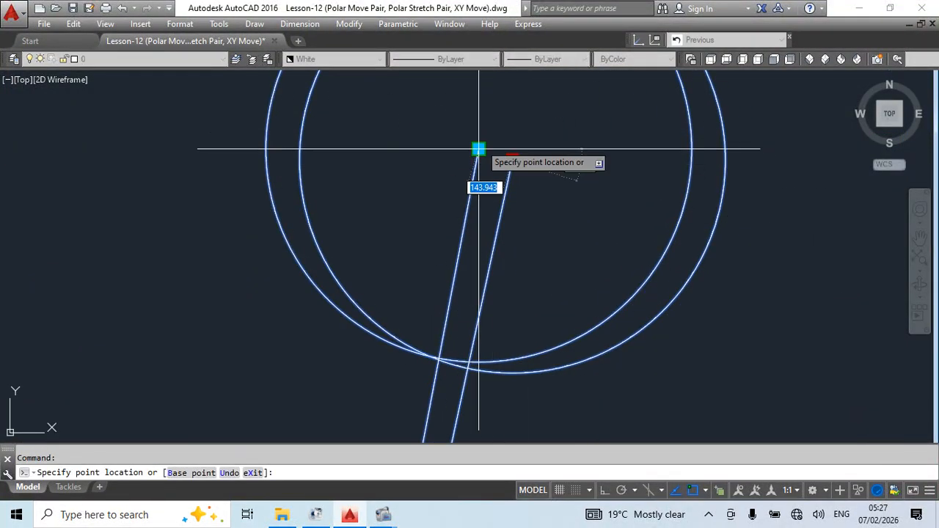
scroll(525, 141, down, 8)
click(583, 203)
click(582, 195)
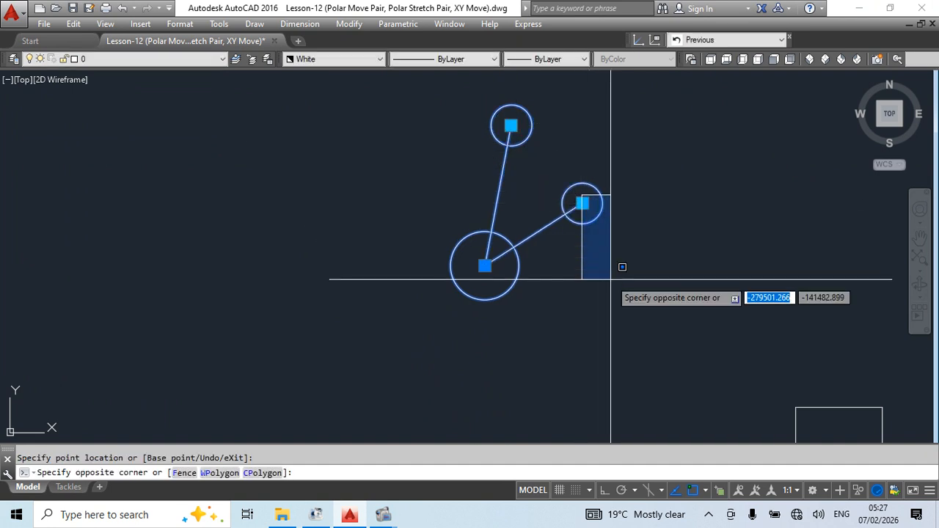
click(611, 278)
click(582, 362)
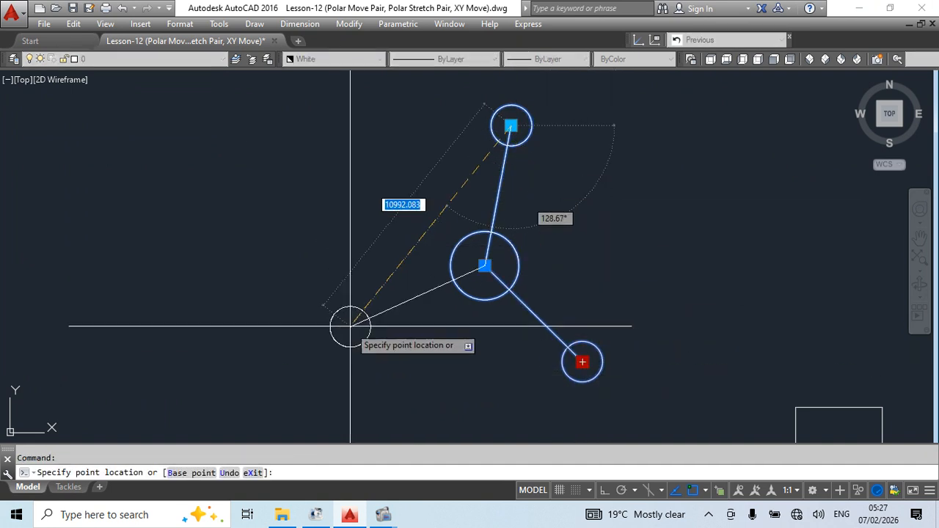
click(349, 326)
Move the whole sdfgsg block up and to the left by its central grip.
click(485, 265)
click(314, 210)
middle_drag(402, 224, 465, 299)
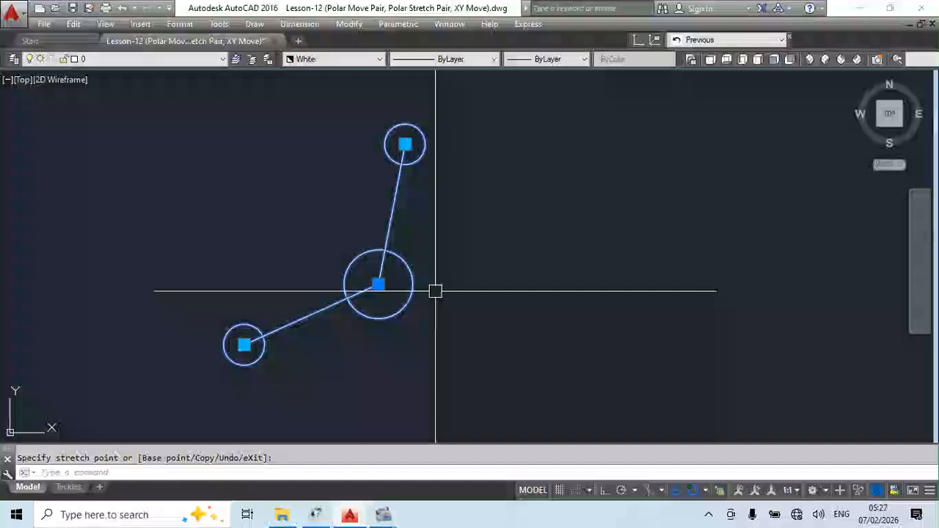
Draw a circle centred on the block's large circle, big enough to enclose both small circles.
key(Escape)
text(c)
key(Return)
click(377, 285)
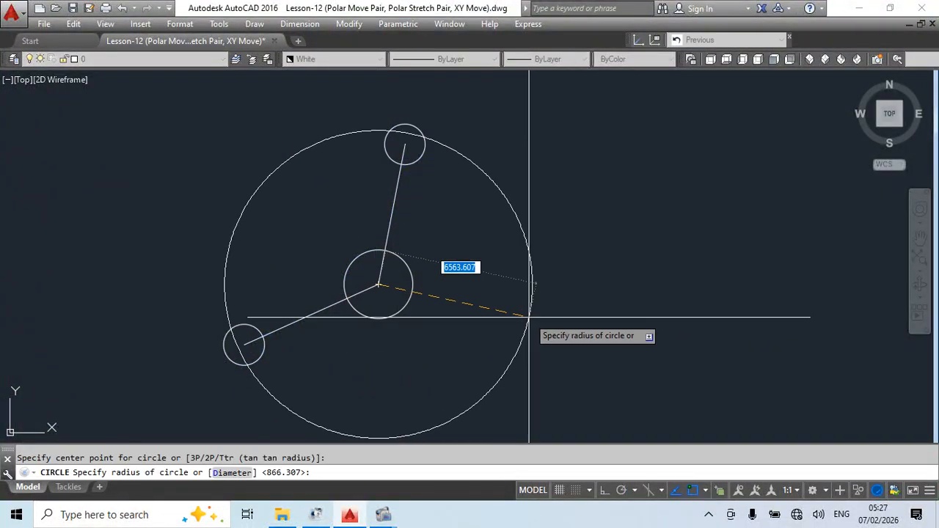
click(574, 318)
key(Escape)
Stretch the small circles within the enclosing circle, one straight above the large circle and the other level to its right.
click(421, 159)
click(404, 145)
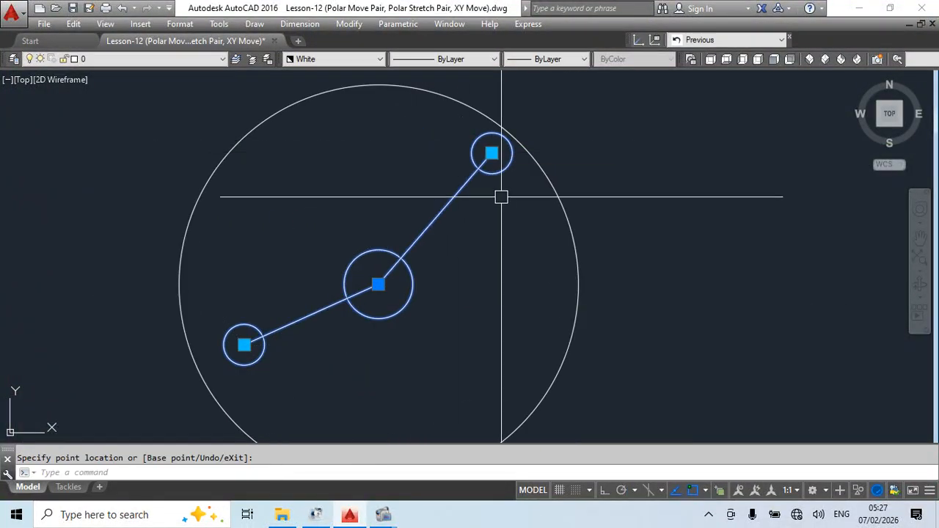
click(550, 258)
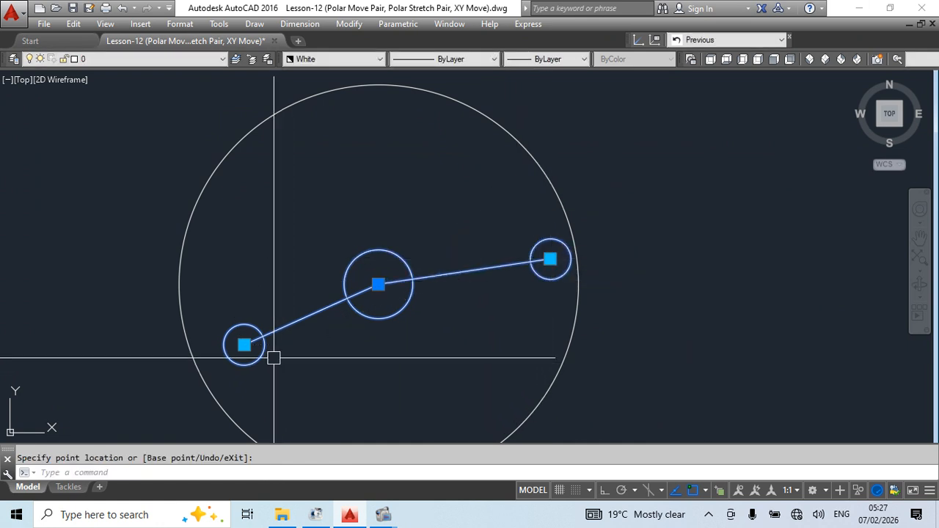
click(244, 345)
click(244, 218)
click(244, 218)
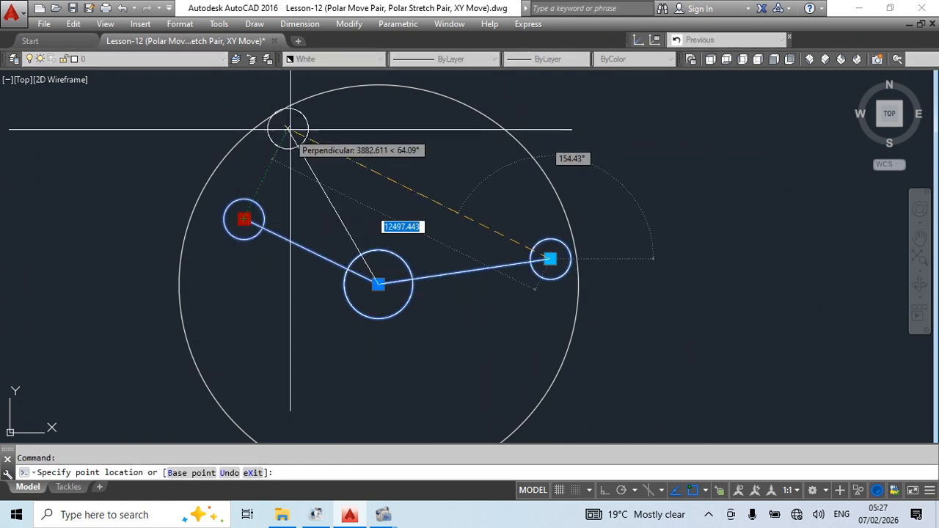
click(377, 113)
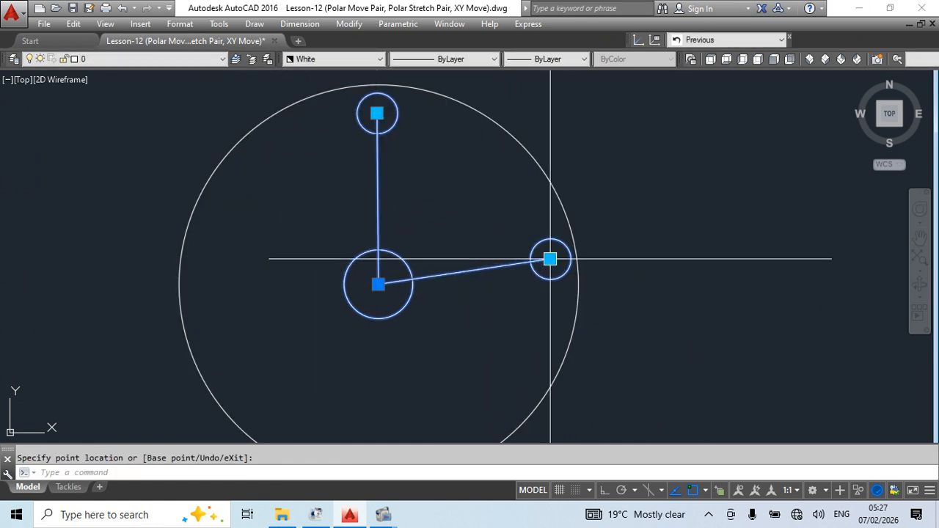
click(550, 258)
click(550, 279)
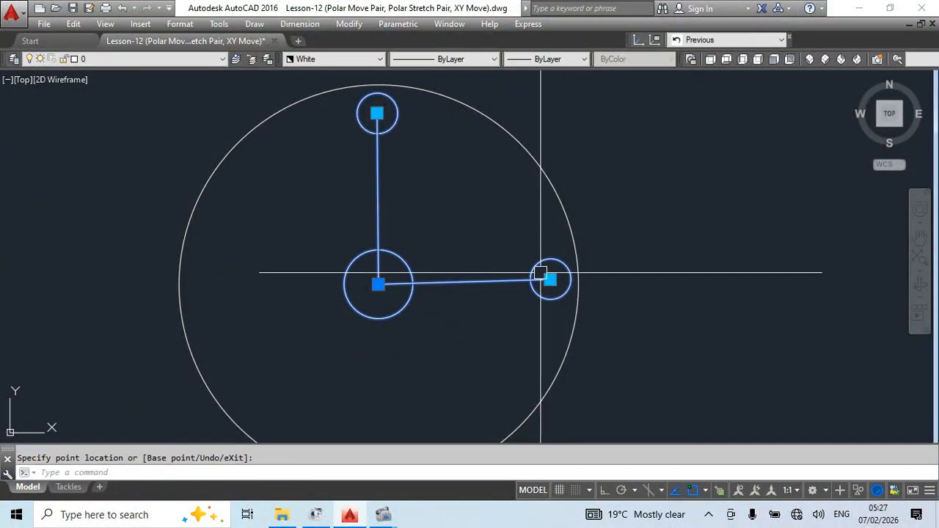
key(Escape)
Reset the sdfgsg block to its original geometry.
scroll(550, 297, down, 3)
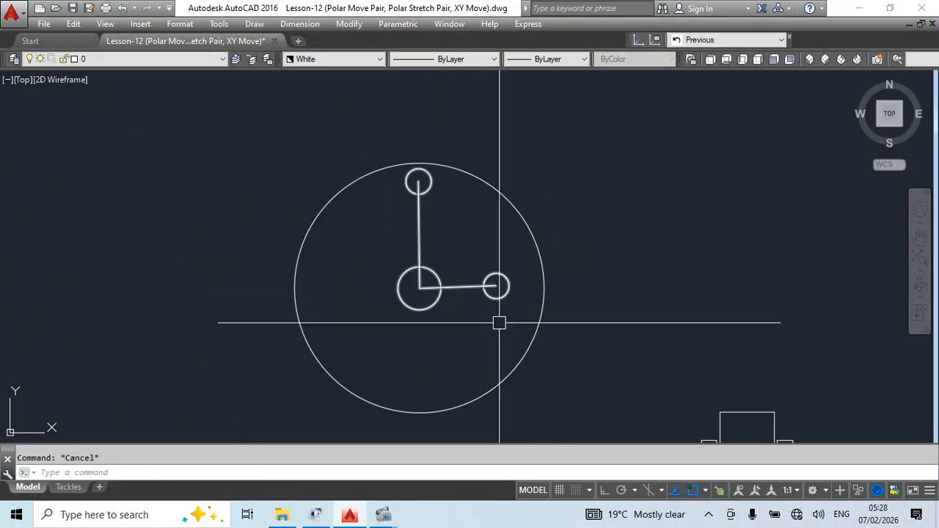
click(444, 286)
right_click(445, 287)
click(491, 145)
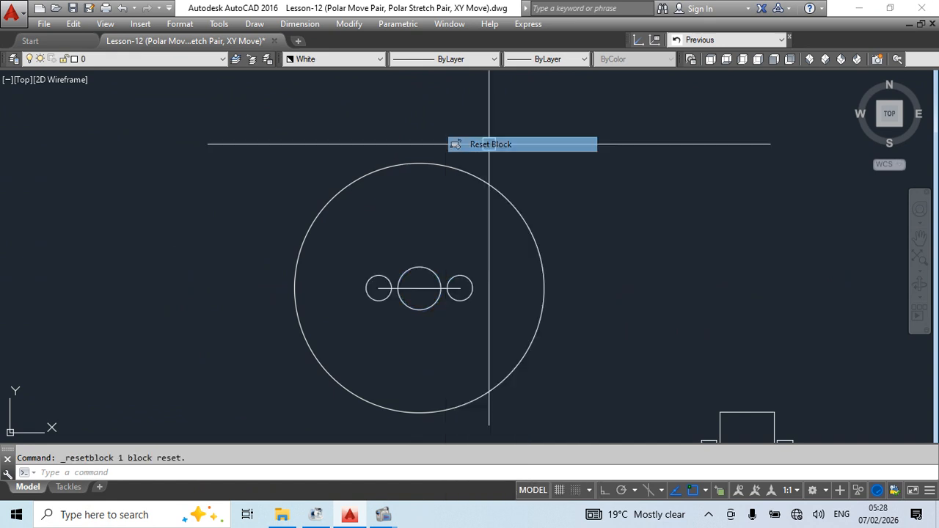
Open the LCD2 block, the screen with two speakers, for editing.
scroll(534, 283, down, 5)
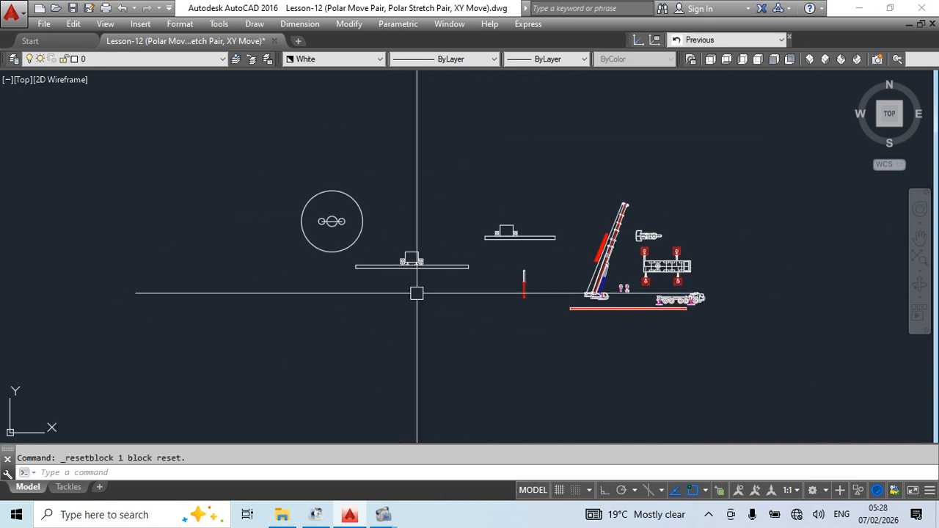
scroll(410, 255, up, 5)
double_click(409, 249)
click(457, 348)
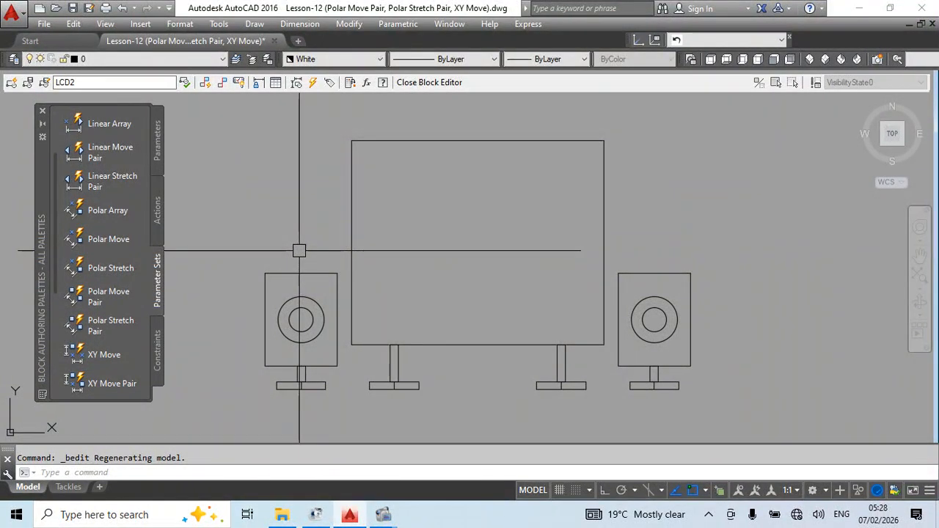
middle_drag(305, 290, 303, 256)
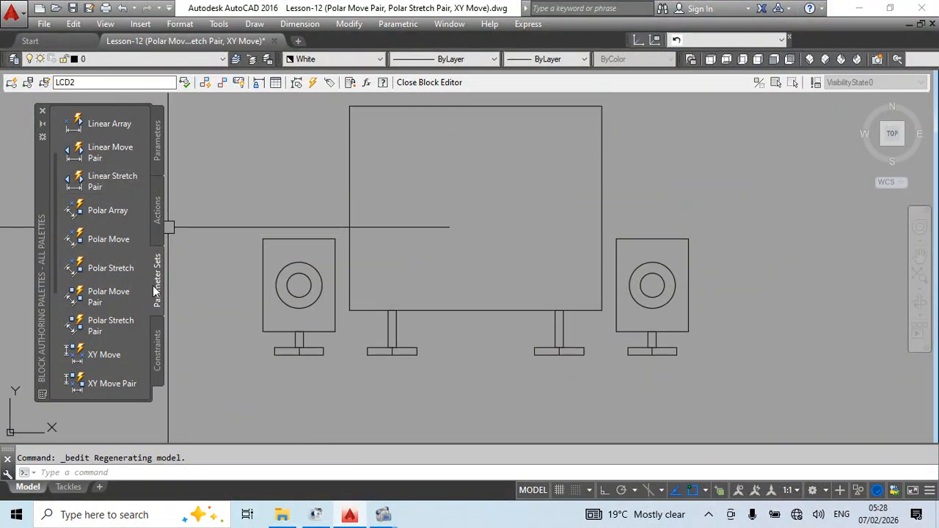
Add a Polar Stretch Pair from the left speaker's base midpoint to the right speaker's base midpoint, with the label below.
click(111, 325)
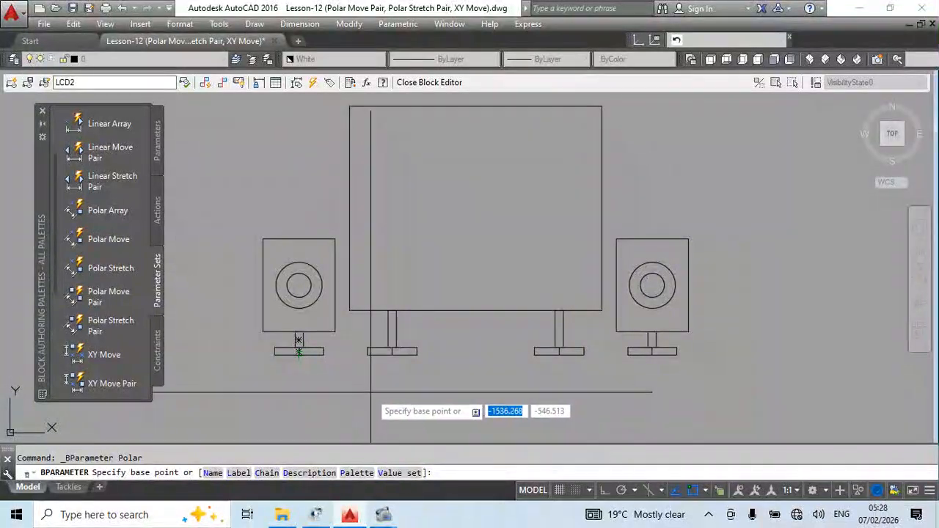
click(299, 351)
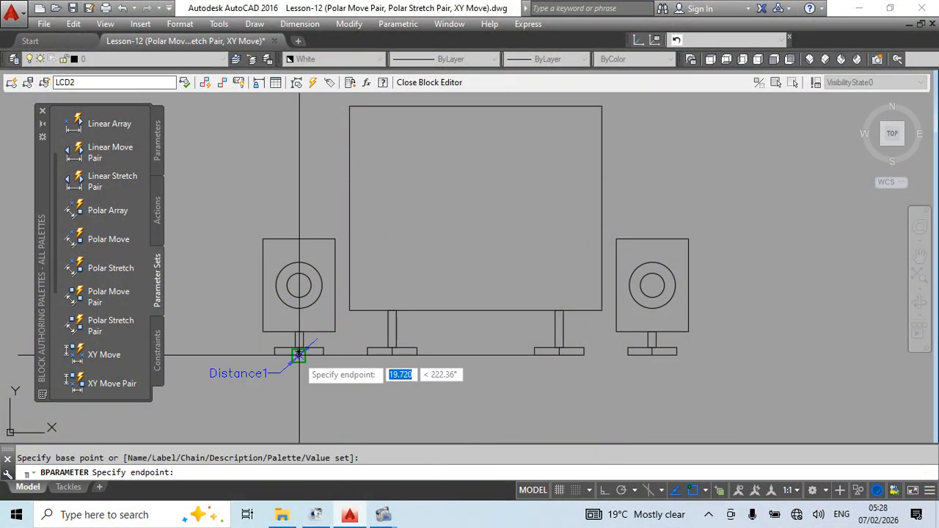
click(652, 353)
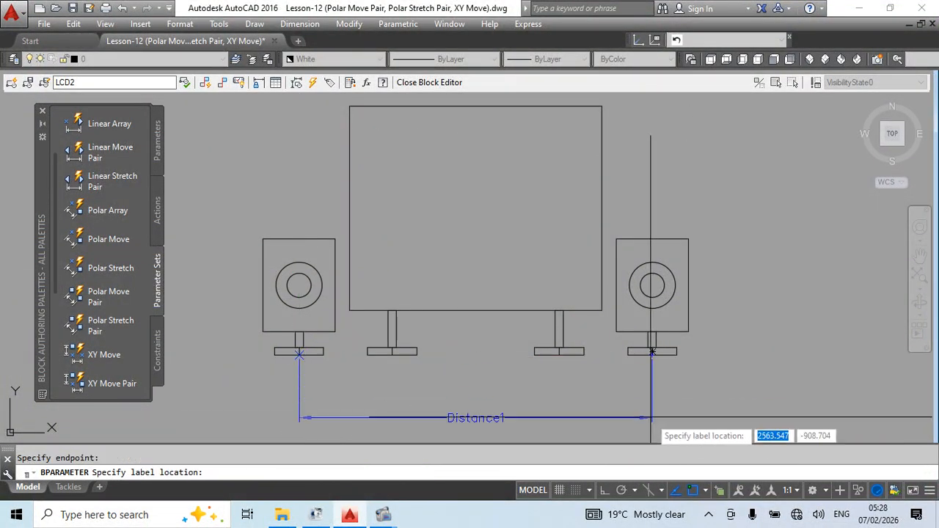
click(653, 415)
Define the first stretch action's selection set with a frame around the left speaker, including the speaker and its stand.
middle_drag(709, 391, 686, 361)
right_click(646, 405)
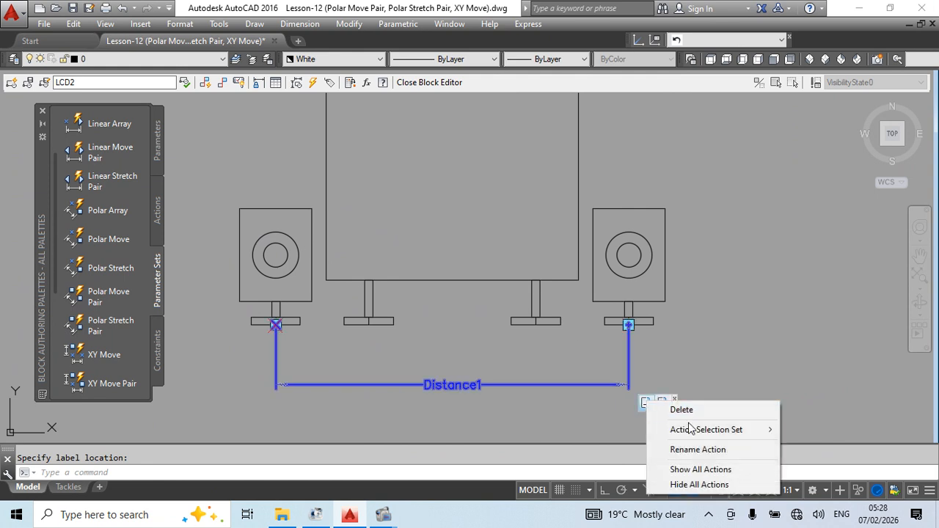
mouse_move(697, 436)
click(796, 444)
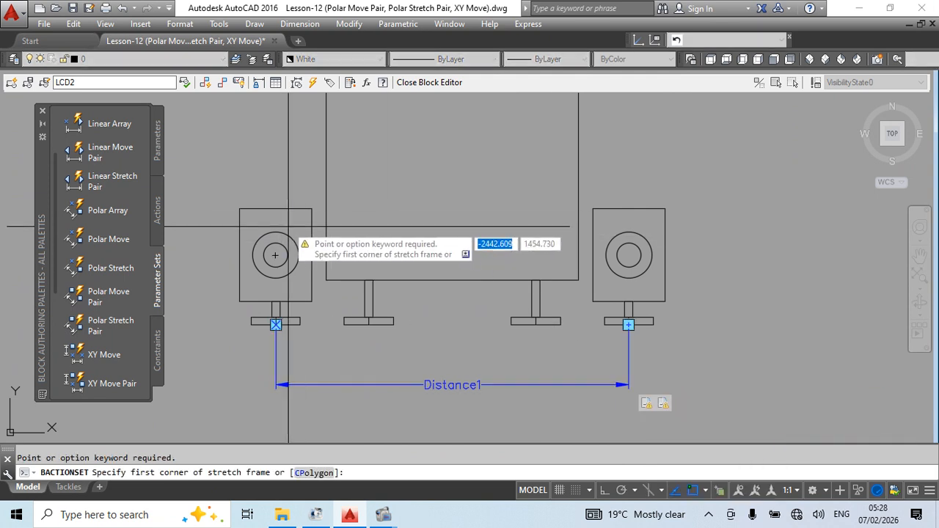
middle_drag(289, 226, 311, 220)
click(241, 185)
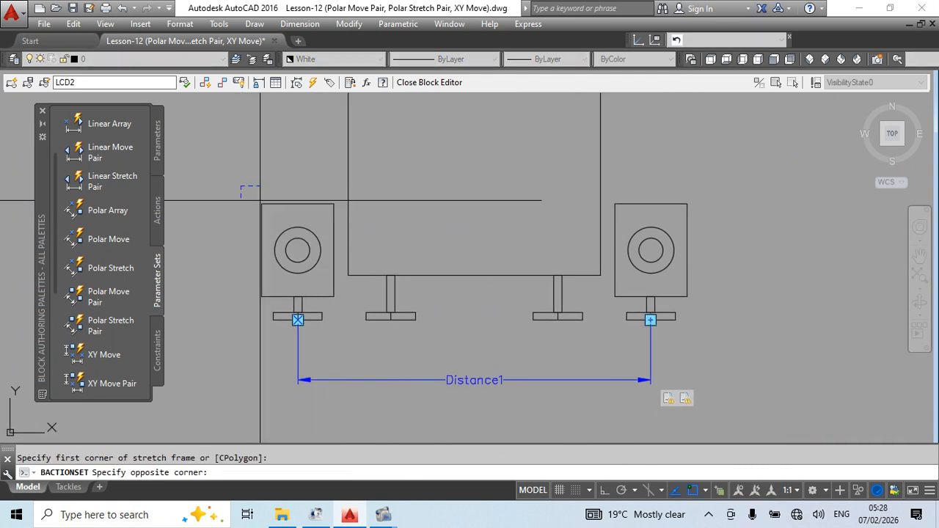
click(337, 333)
scroll(315, 217, up, 4)
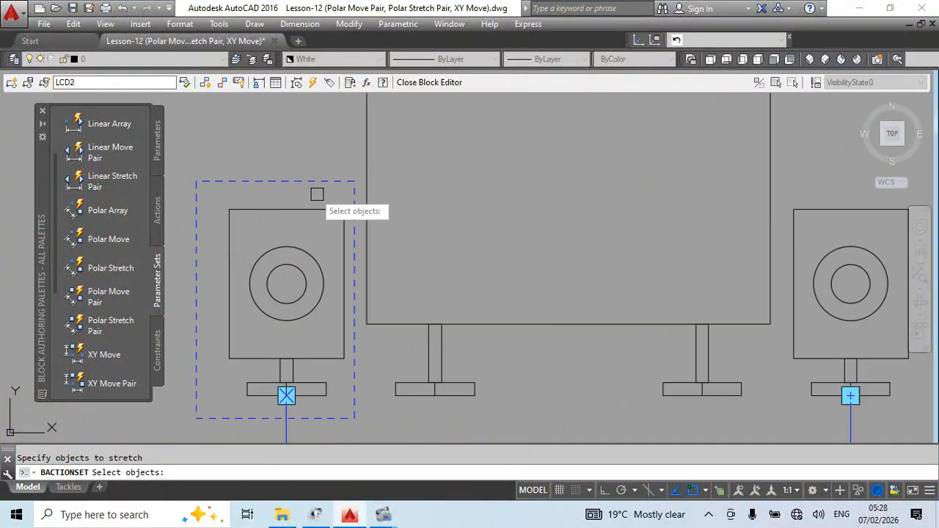
scroll(362, 181, down, 4)
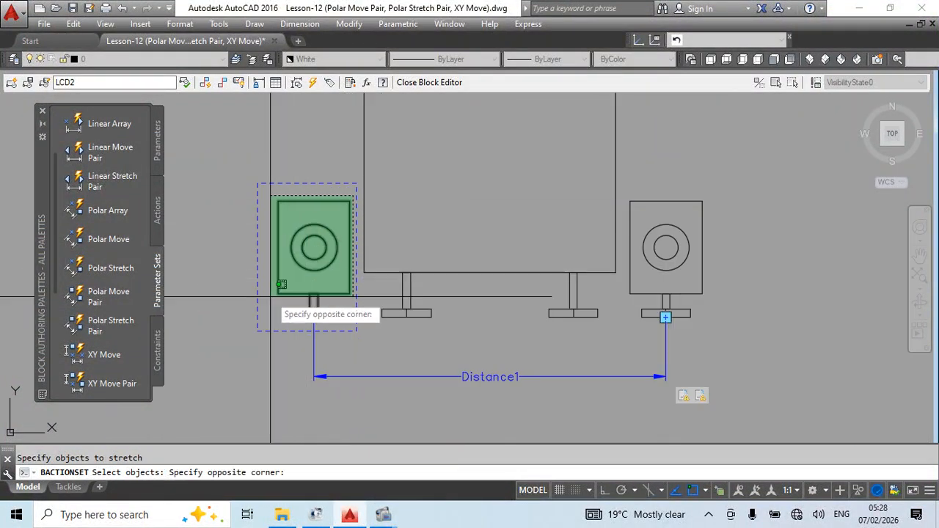
click(271, 327)
key(Return)
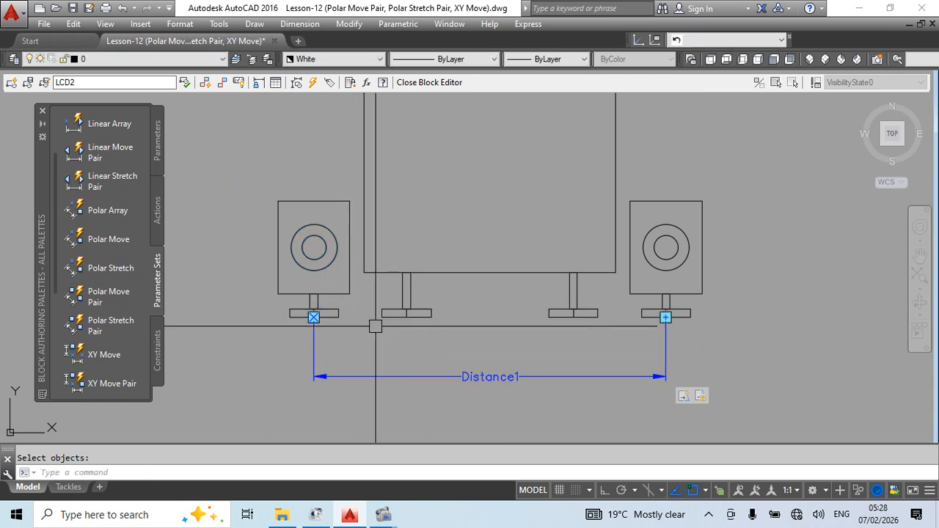
Delete the Polar Stretch Pair parameter with its stretch actions from the LCD2 block.
middle_drag(434, 385, 413, 382)
key(Escape)
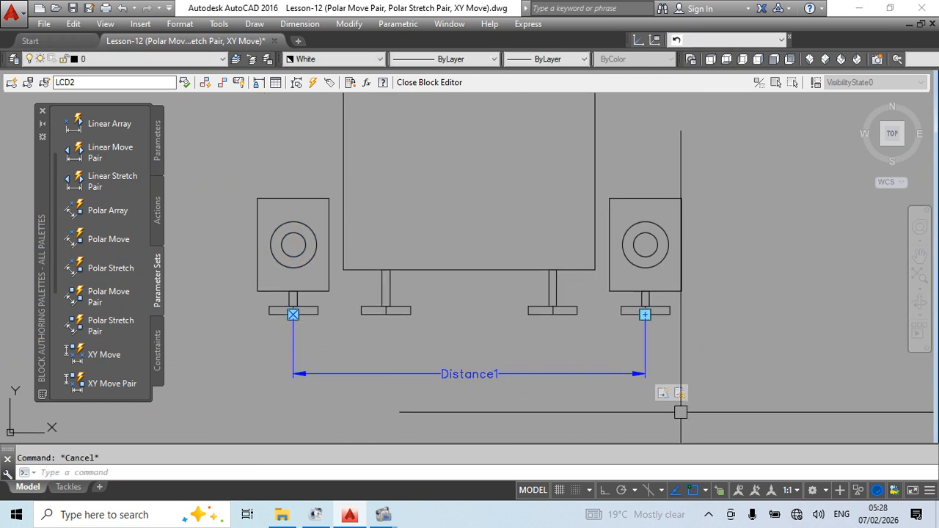
click(682, 395)
click(561, 414)
key(Delete)
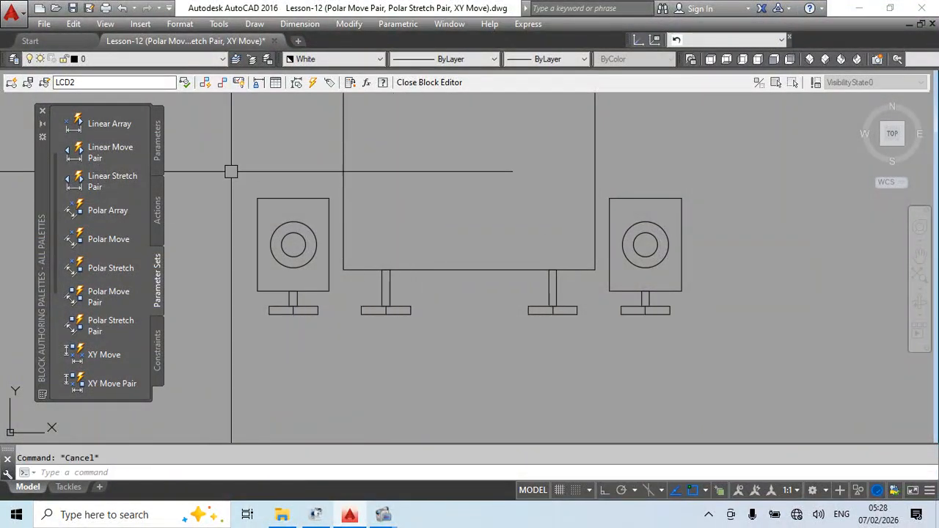
click(231, 172)
click(342, 357)
middle_drag(342, 357, 377, 408)
key(Escape)
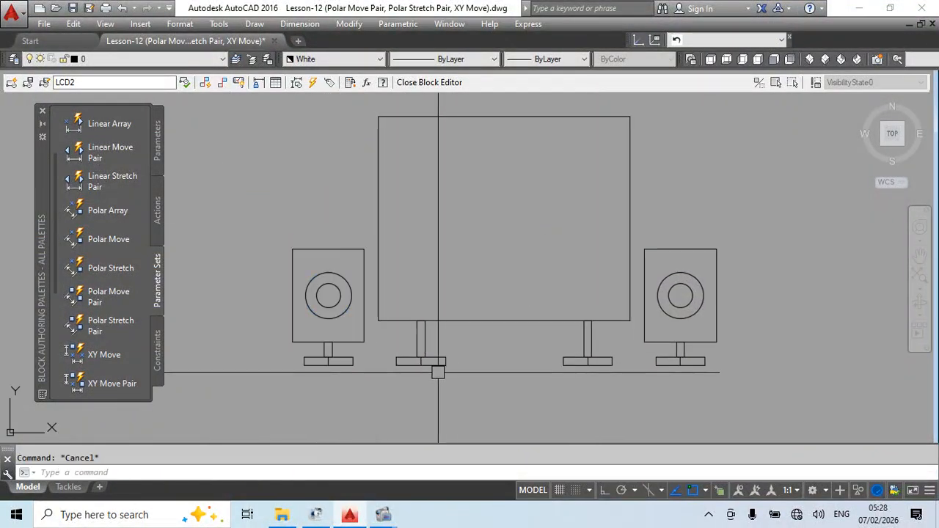
Draw a line from the screen's lower-left corner to the left speaker's lower-right corner.
middle_drag(376, 350, 404, 356)
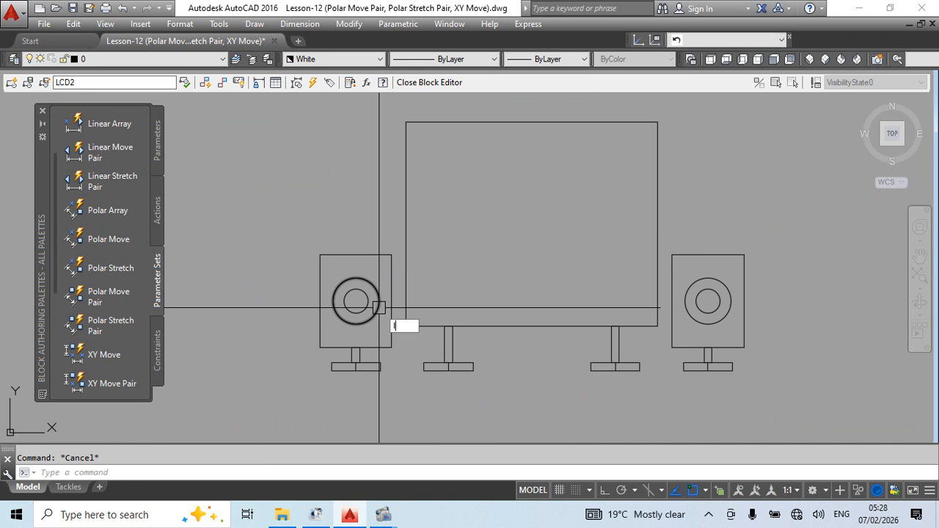
key(Return)
scroll(411, 328, up, 5)
click(391, 322)
click(356, 376)
key(Escape)
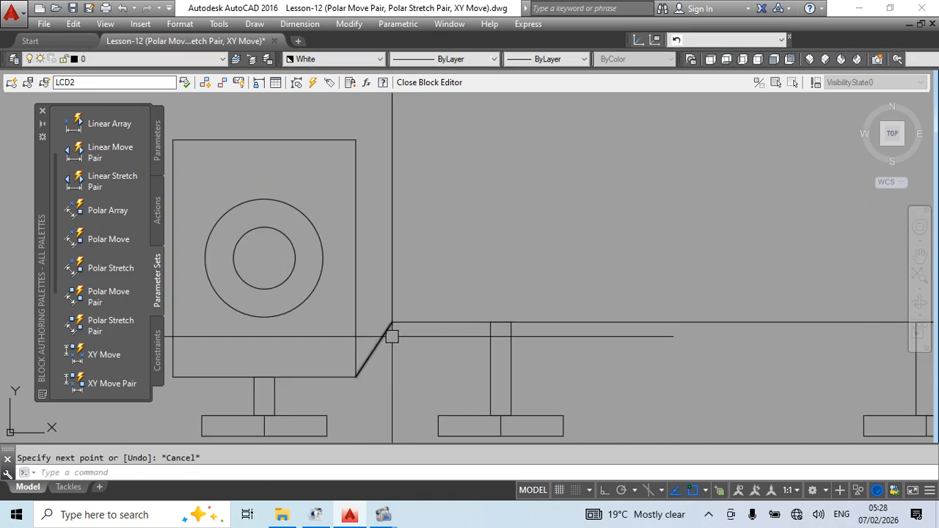
Draw a line from the screen's lower-right corner to the right speaker's lower-left corner.
scroll(439, 369, down, 5)
key(Return)
scroll(586, 311, up, 2)
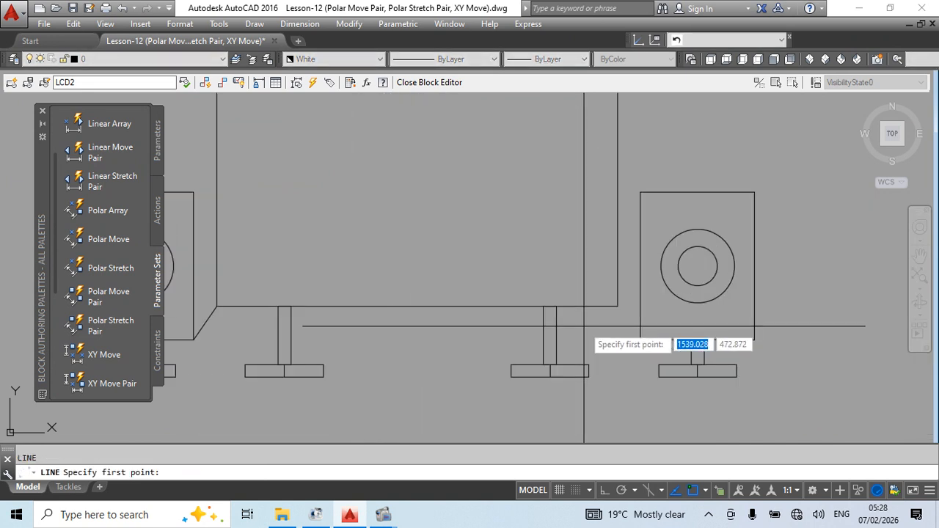
click(617, 306)
key(Escape)
scroll(609, 275, down, 4)
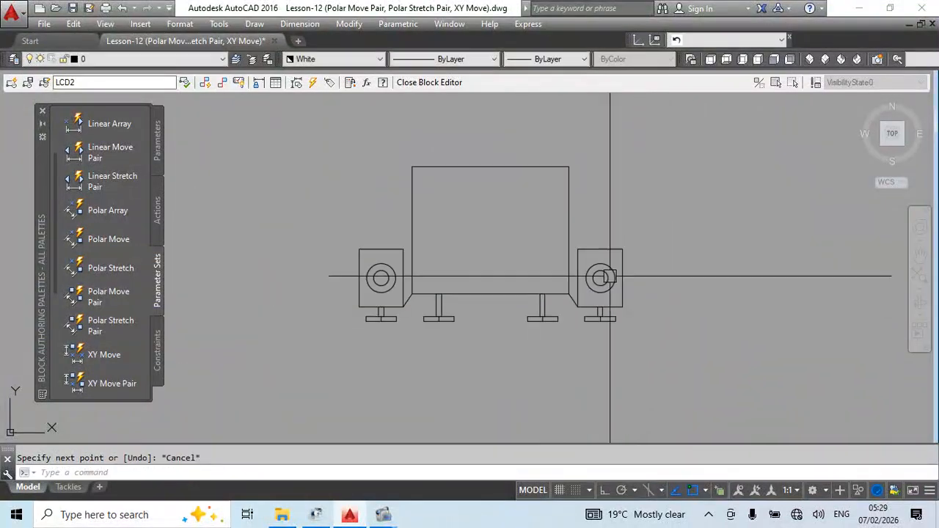
Add a Polar Stretch Pair from the left speaker's base midpoint to the right speaker's base midpoint, with its label below the stands.
scroll(407, 278, up, 2)
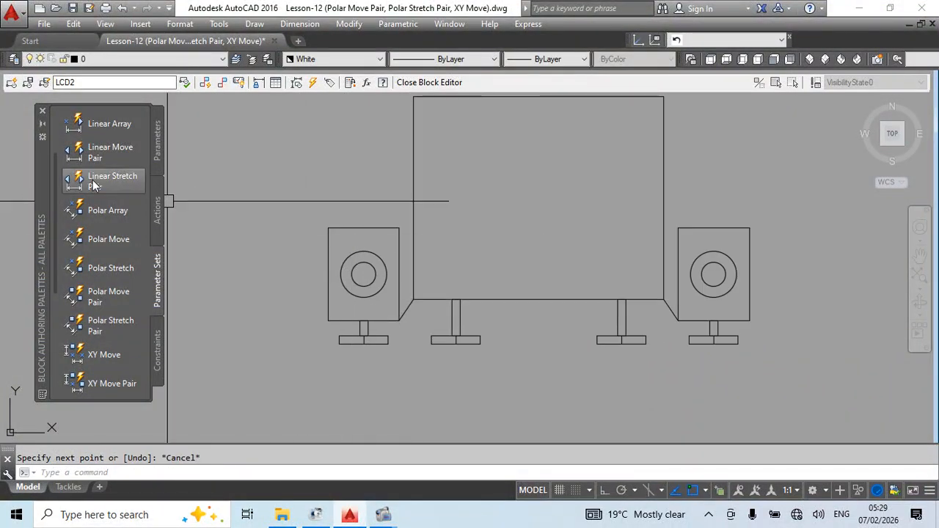
click(110, 327)
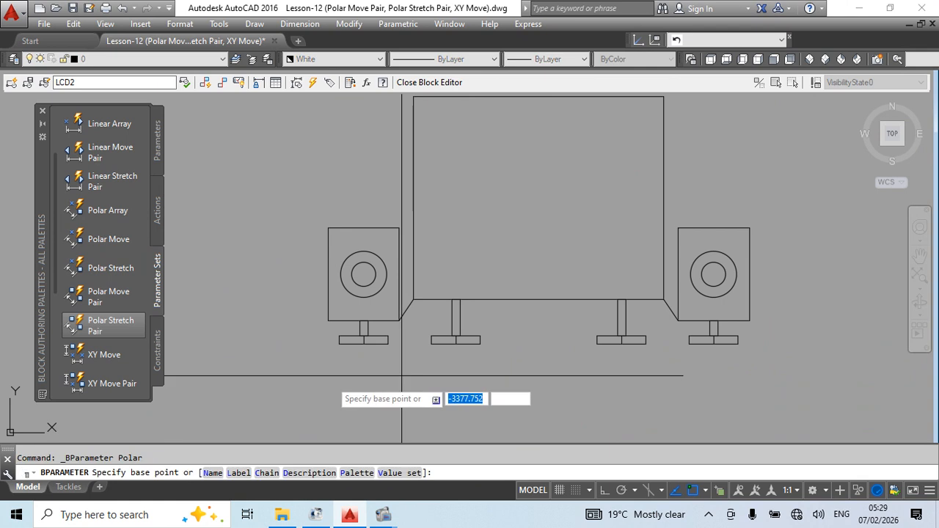
click(364, 343)
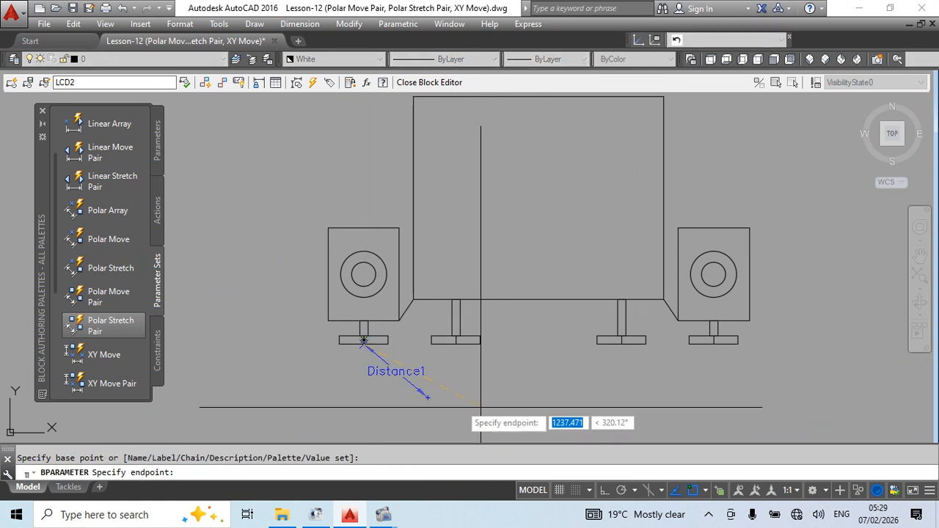
click(713, 340)
middle_drag(694, 429, 647, 377)
click(647, 377)
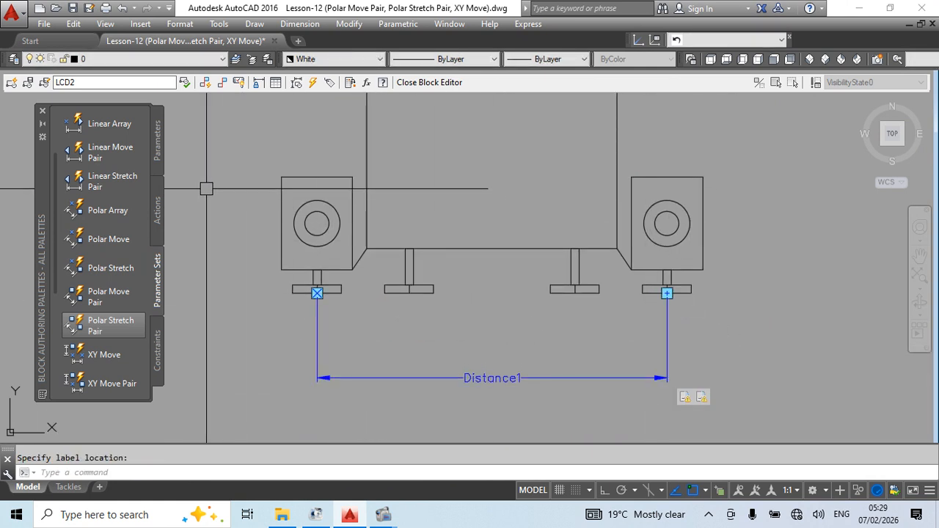
Set the first stretch action's frame around the left speaker, crossing the connecting line, and select the speaker, its stand and that line.
right_click(688, 397)
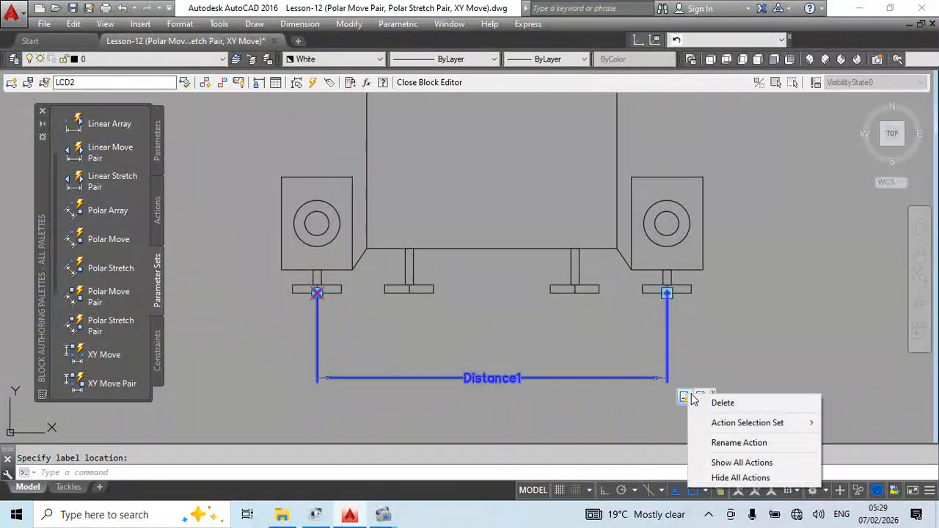
mouse_move(768, 428)
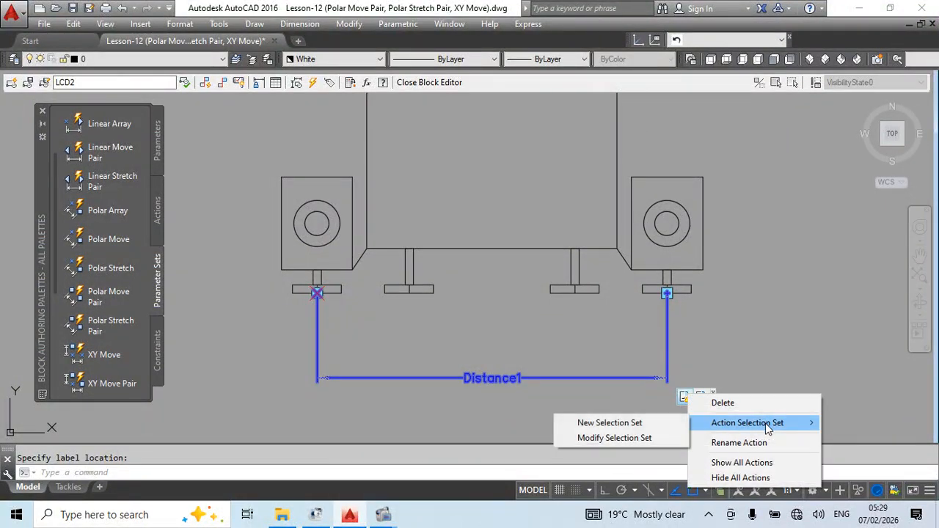
click(643, 438)
click(251, 157)
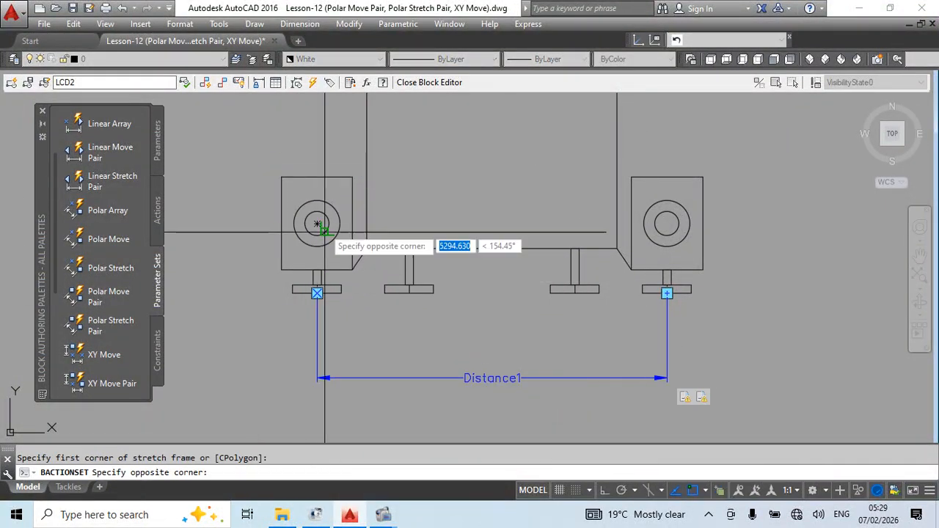
click(357, 310)
scroll(360, 258, up, 6)
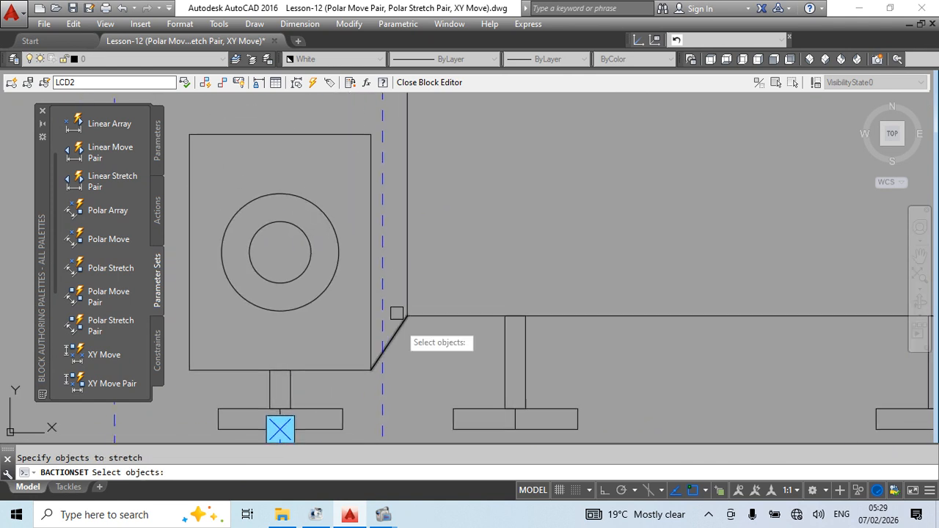
scroll(379, 123, down, 5)
click(380, 132)
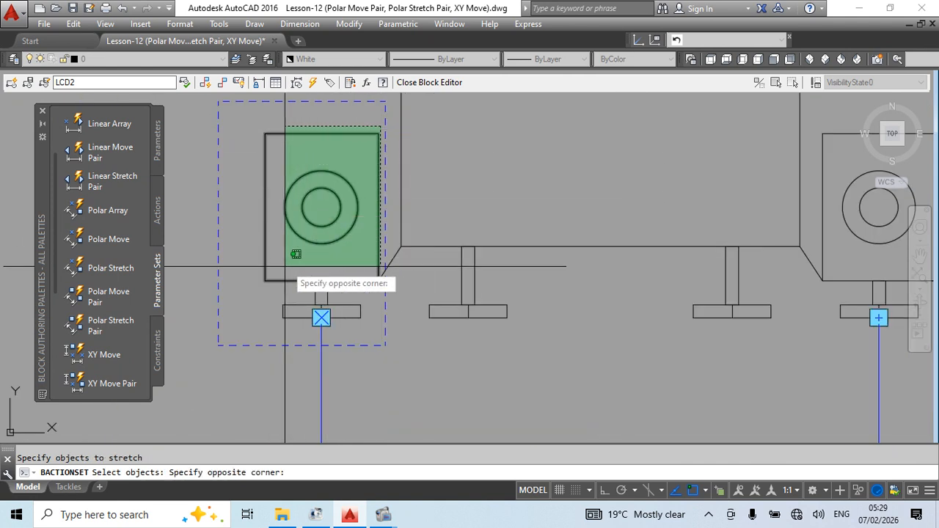
click(253, 330)
key(Return)
Set the second stretch action's frame around the right speaker, crossing its connecting line, and select the speaker, stand and line.
scroll(409, 272, down, 3)
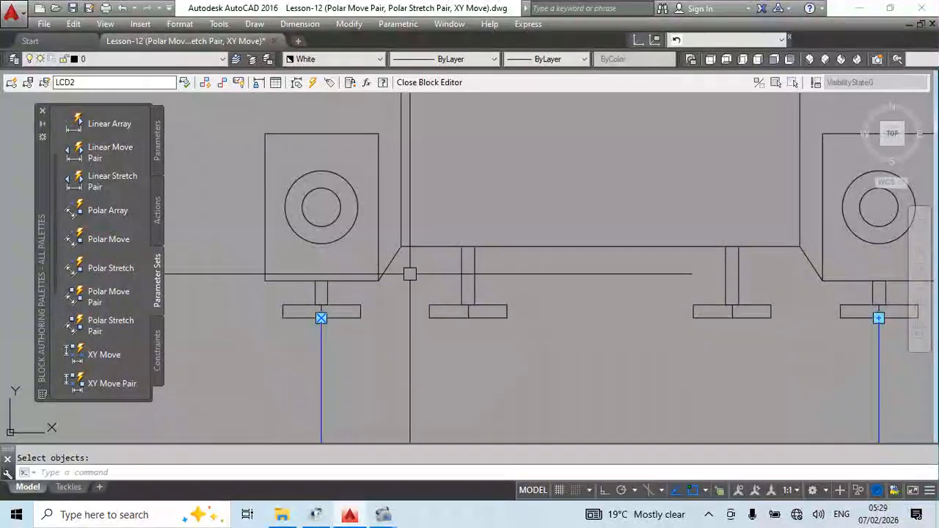
scroll(558, 321, up, 4)
right_click(517, 307)
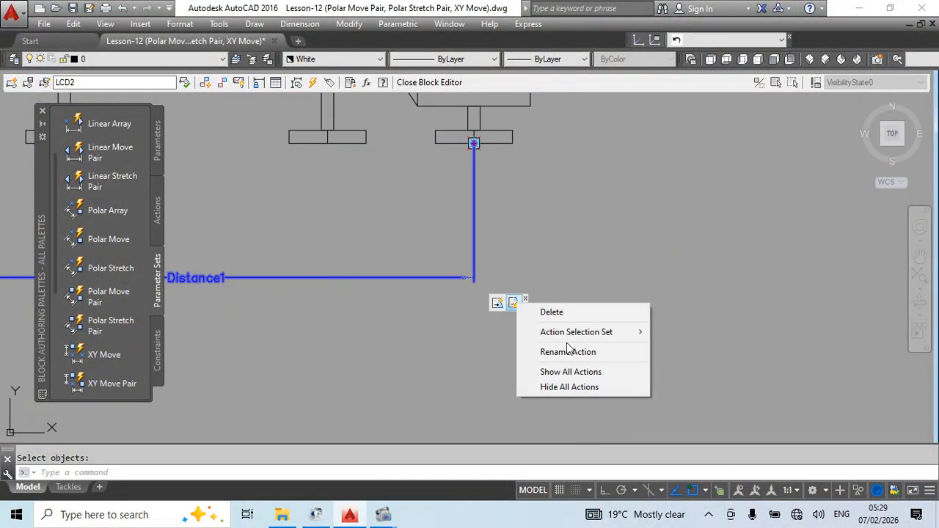
mouse_move(578, 339)
click(706, 351)
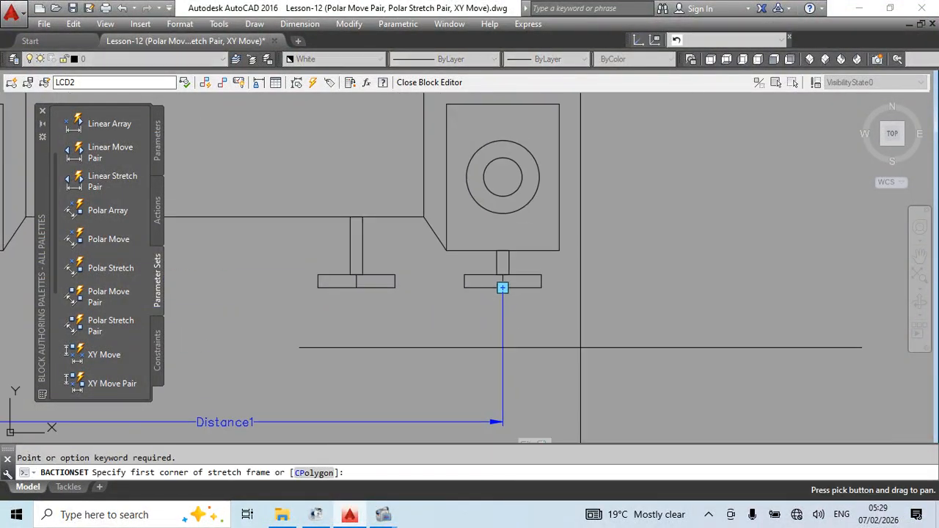
middle_drag(501, 281, 494, 334)
click(428, 137)
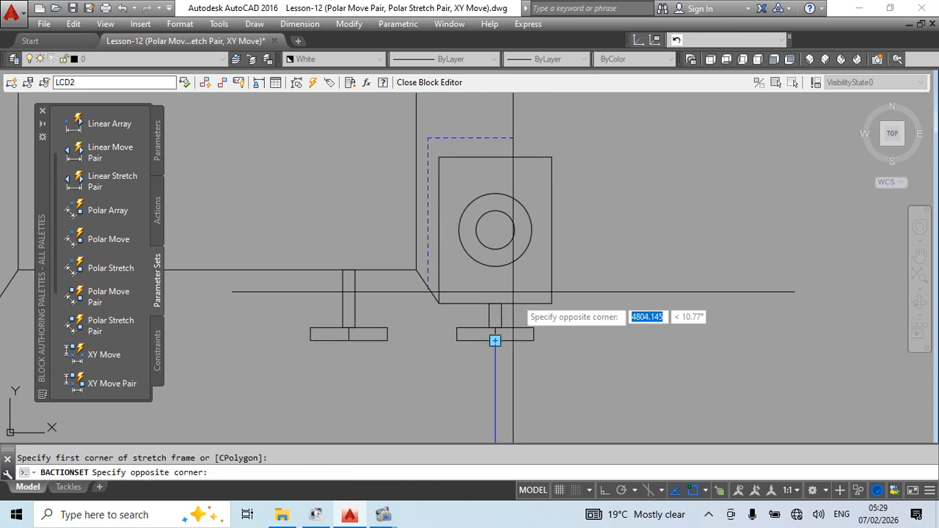
click(577, 364)
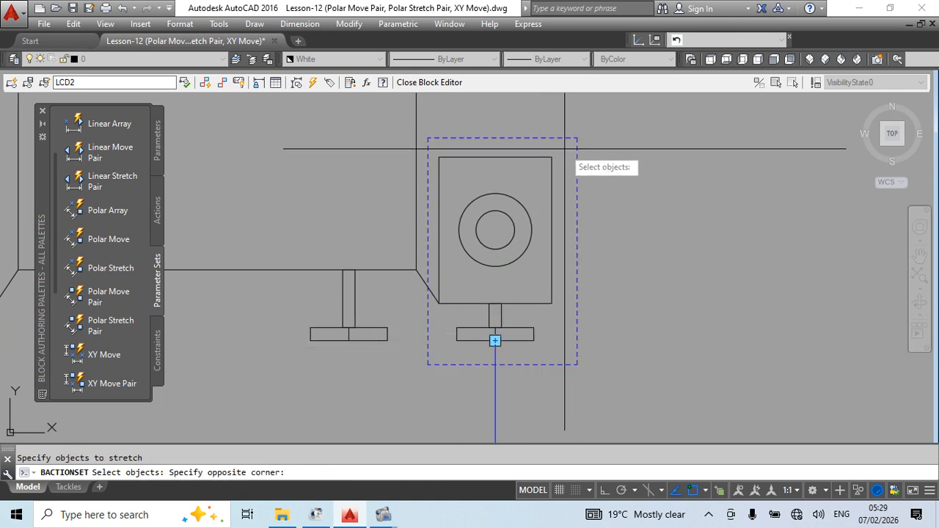
click(564, 148)
click(436, 344)
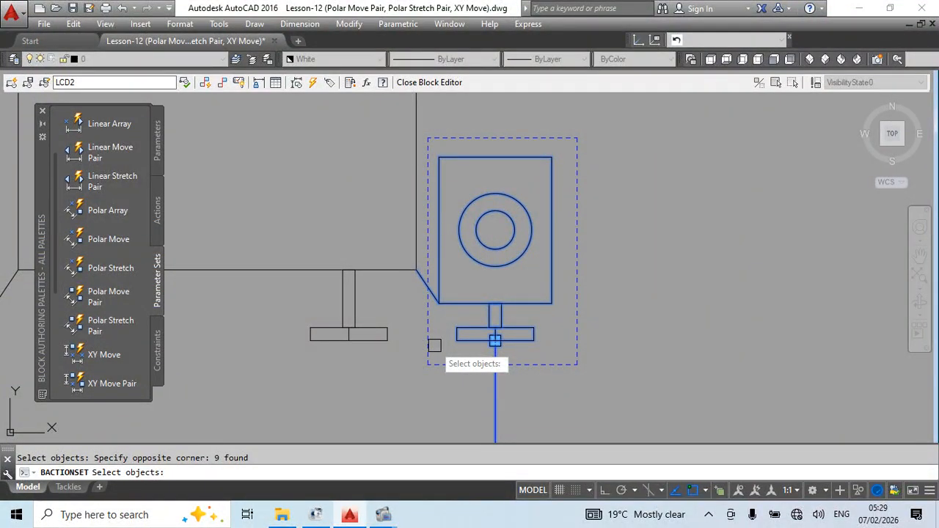
key(Return)
scroll(434, 345, down, 5)
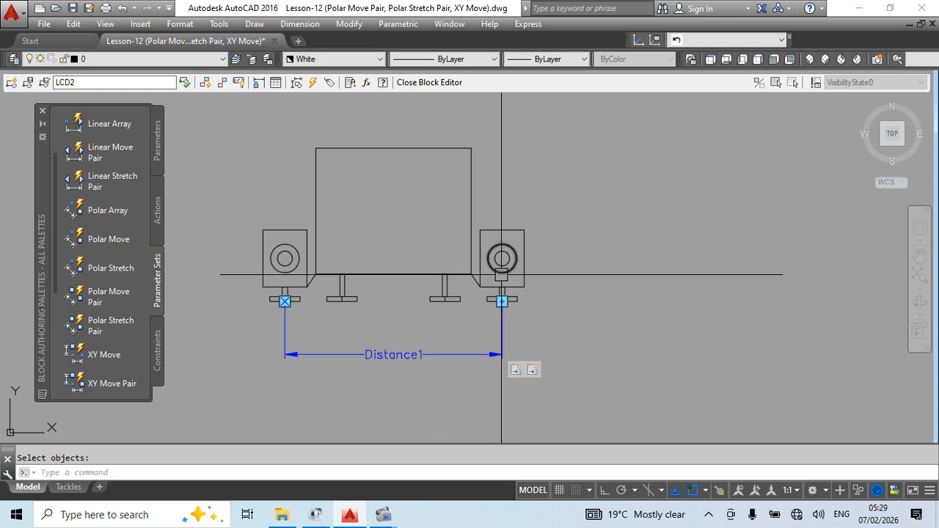
Close the Block Editor for the LCD2 block and return to the drawing.
text(bc)
key(Return)
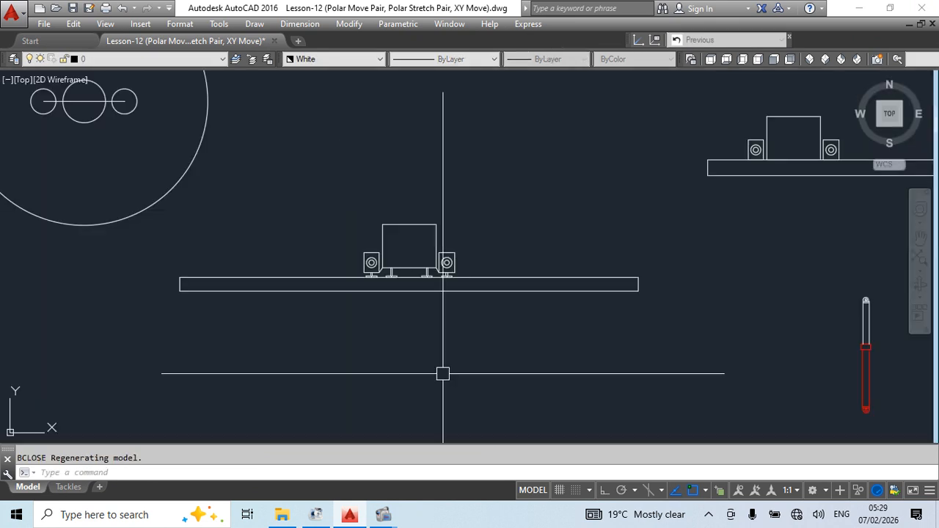
key(Return)
Test the right speaker's stretch grip at two raised positions beside the screen, and undo the last stretch.
scroll(430, 315, up, 2)
click(467, 285)
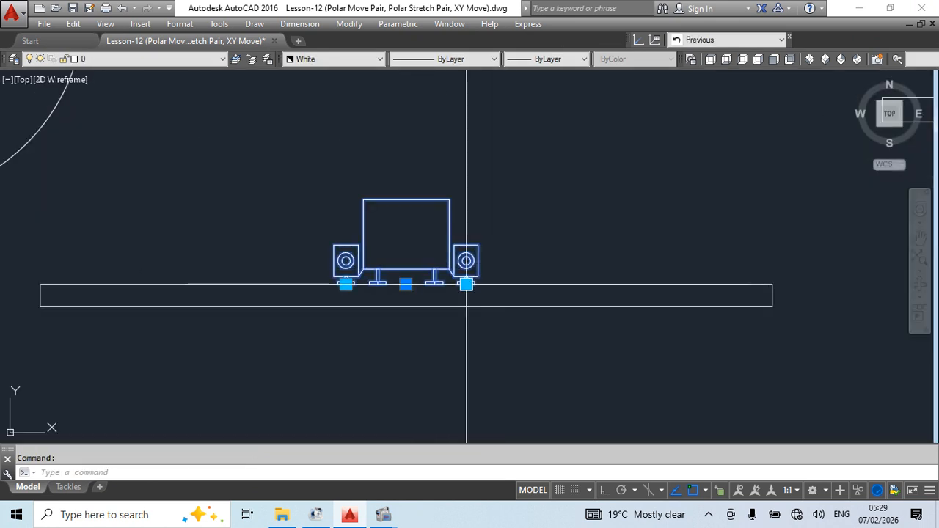
click(467, 285)
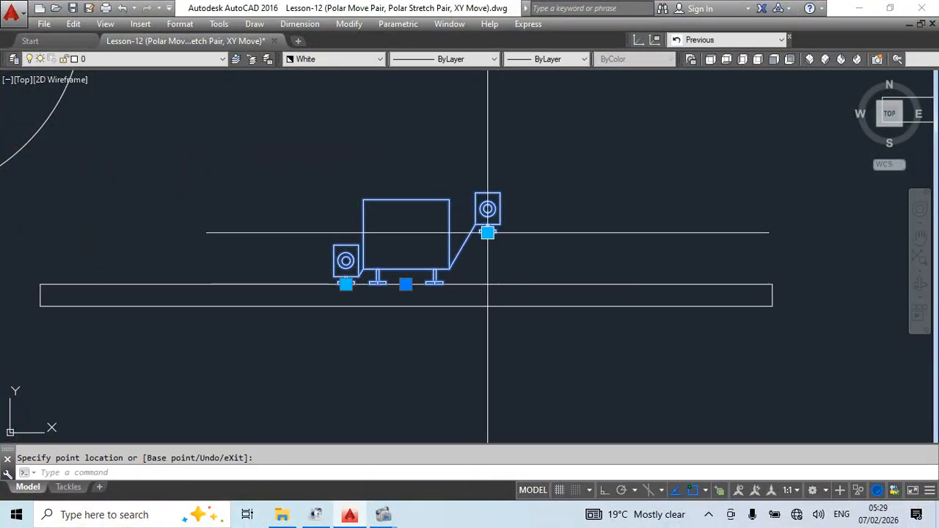
scroll(487, 233, up, 4)
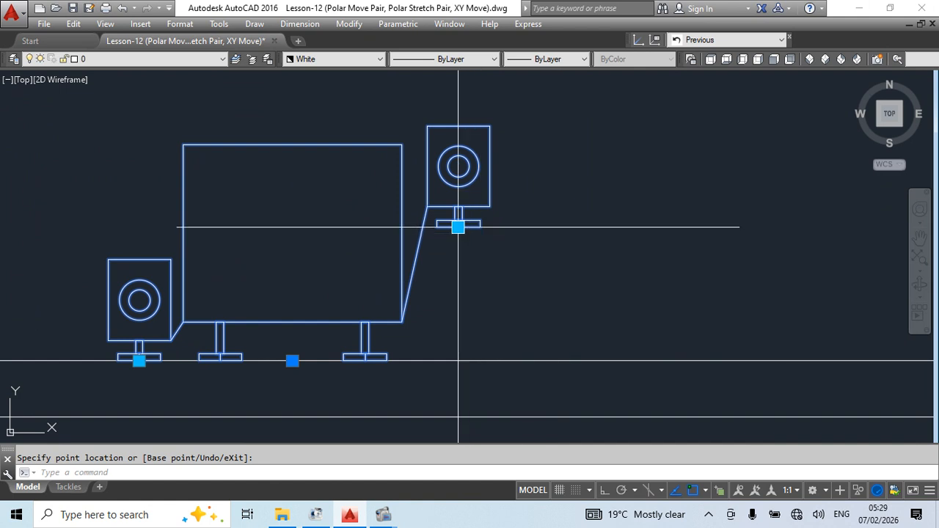
middle_drag(589, 305, 559, 297)
click(484, 313)
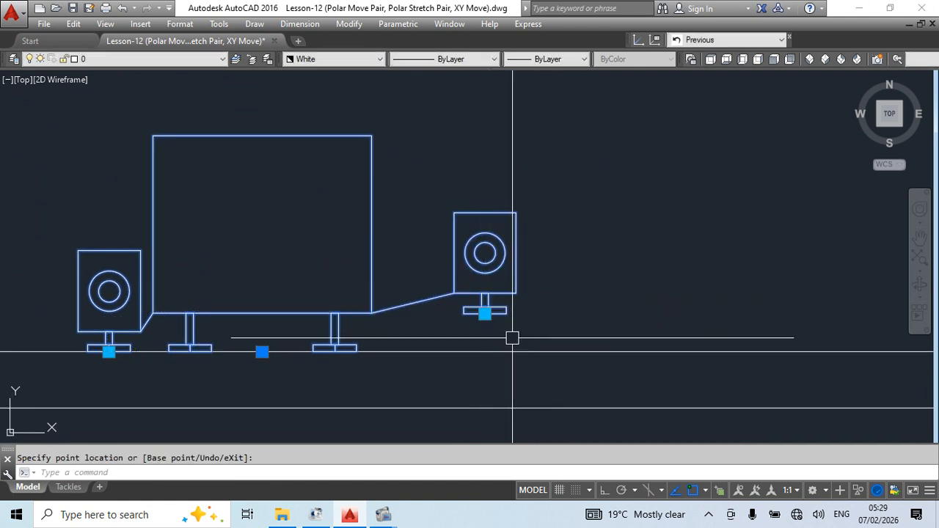
key(Escape)
key(ctrl+z)
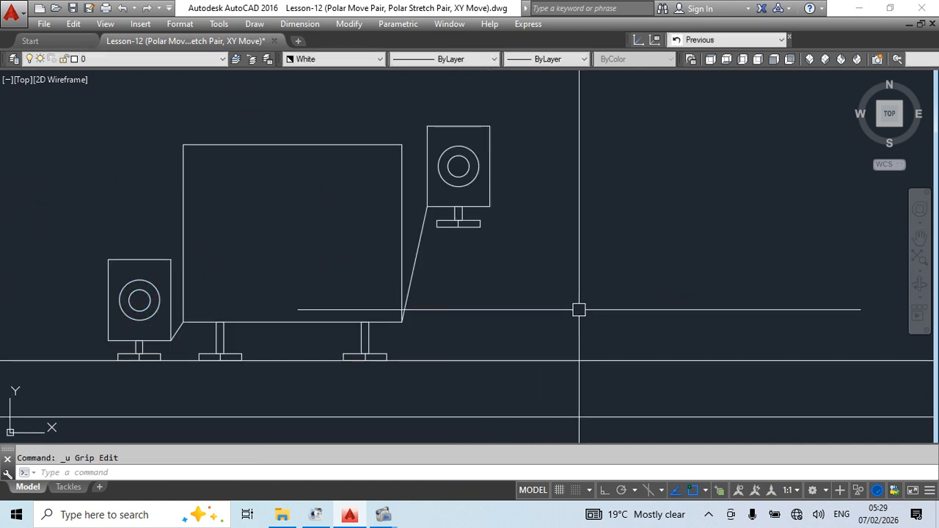
Test the block's grips by stretching the left speaker above and below the tabletop and the right speaker farther out.
click(155, 274)
click(150, 292)
click(140, 360)
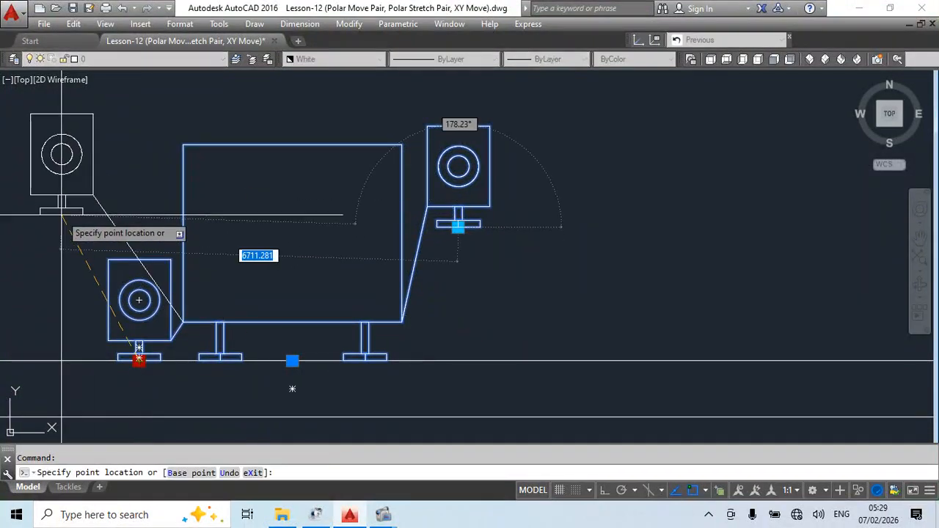
click(60, 213)
scroll(348, 271, down, 2)
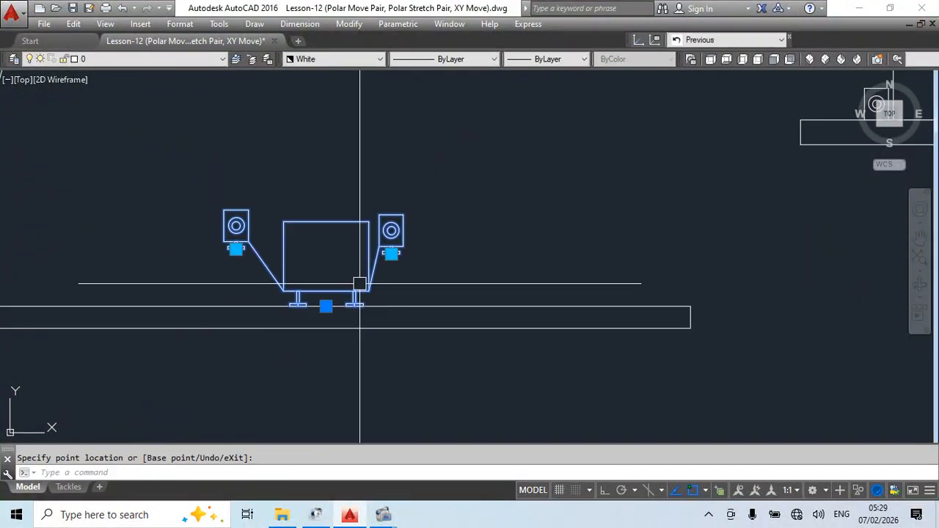
click(236, 256)
click(188, 345)
click(235, 250)
click(177, 368)
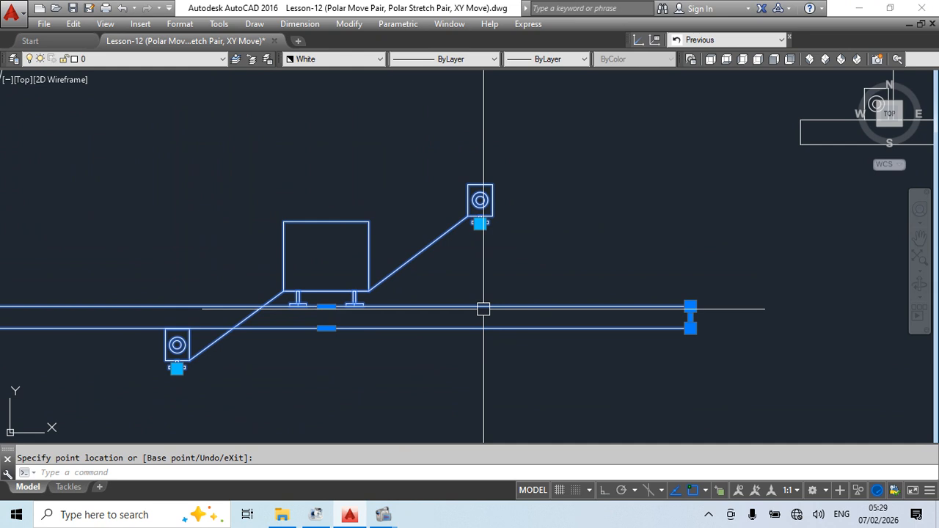
Undo all the test stretches of both speakers on the LCD2 block.
key(ctrl+z)
key(ctrl+z)
key(ctrl+z)
key(ctrl+z)
key(ctrl+z)
key(ctrl+z)
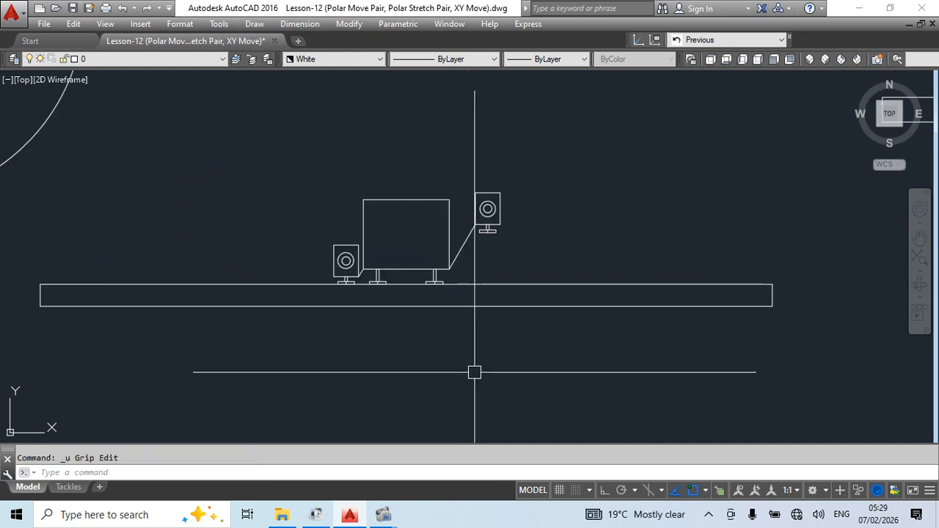
key(ctrl+z)
key(ctrl+z)
key(ctrl+z)
Open the LCD2 block for editing in the Block Editor.
double_click(444, 274)
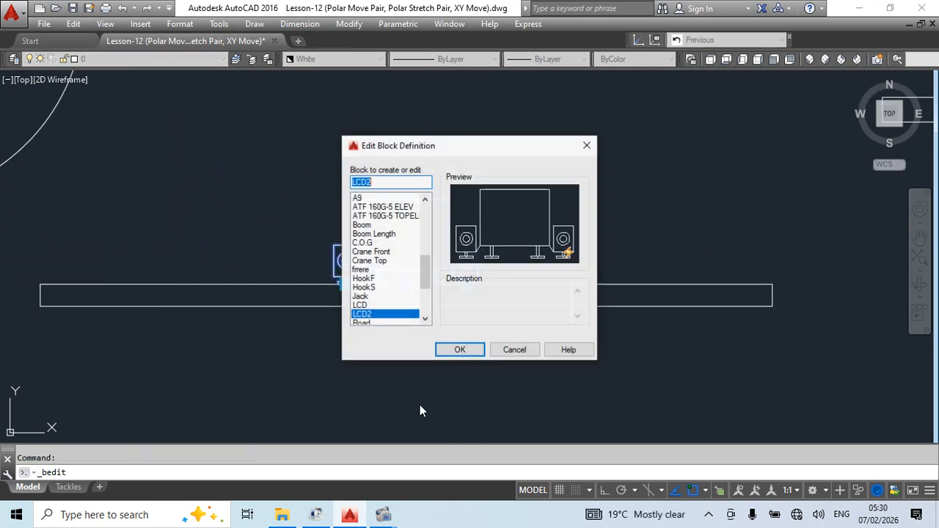
click(459, 349)
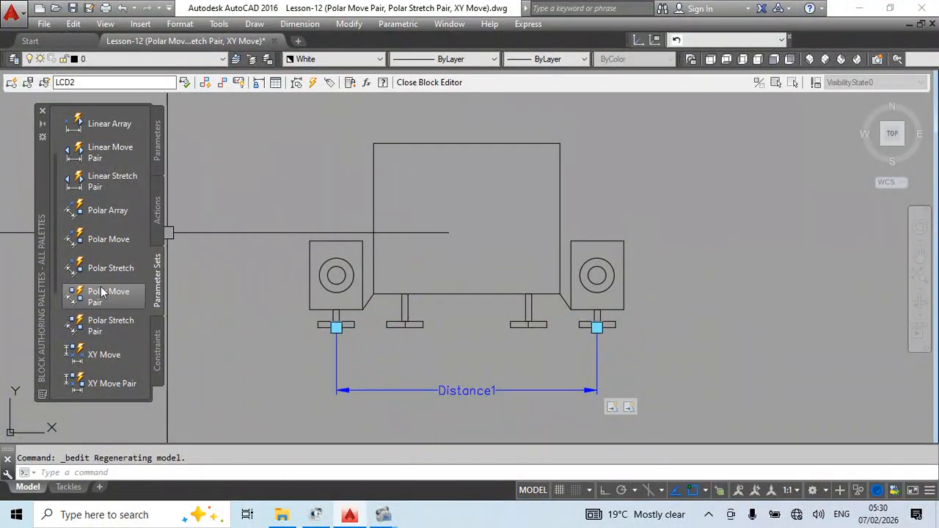
Try an XY Move parameter set from the left speaker's top-edge midpoint to its lower-left corner, and delete it.
click(103, 356)
scroll(360, 243, up, 3)
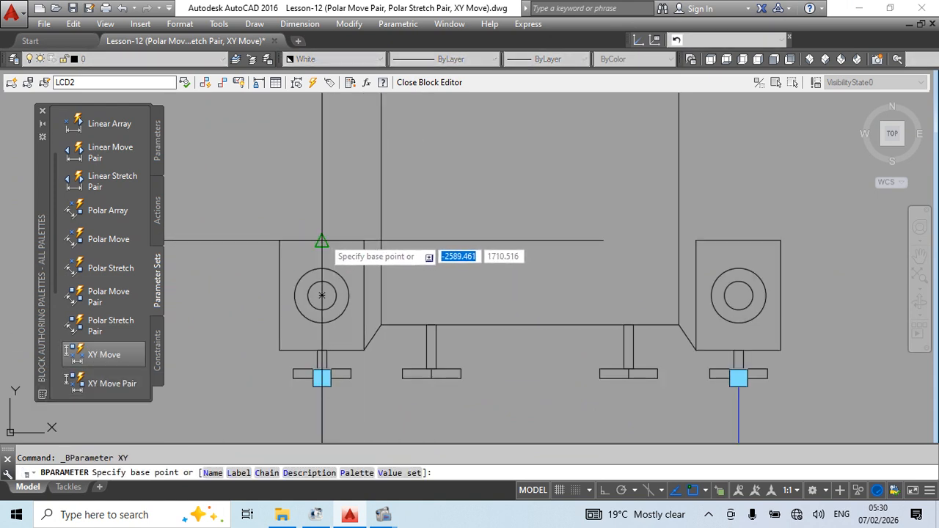
click(321, 241)
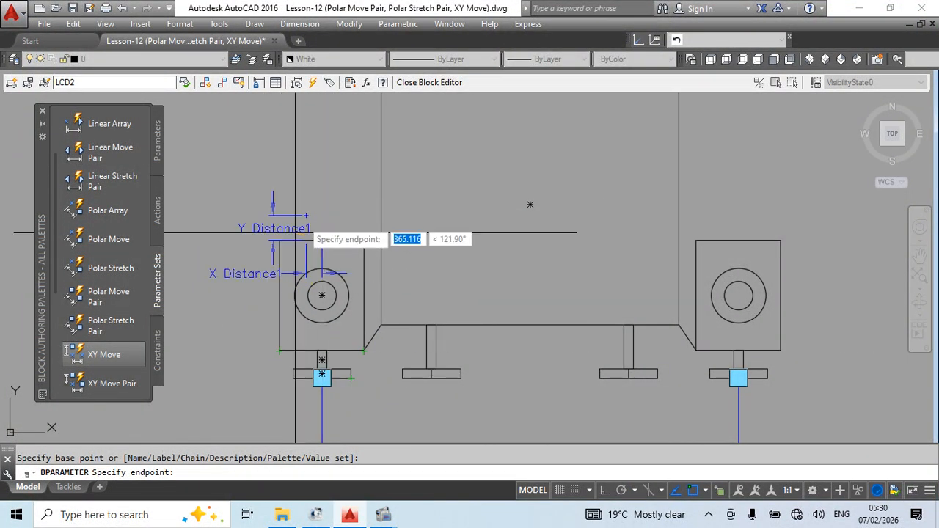
click(279, 350)
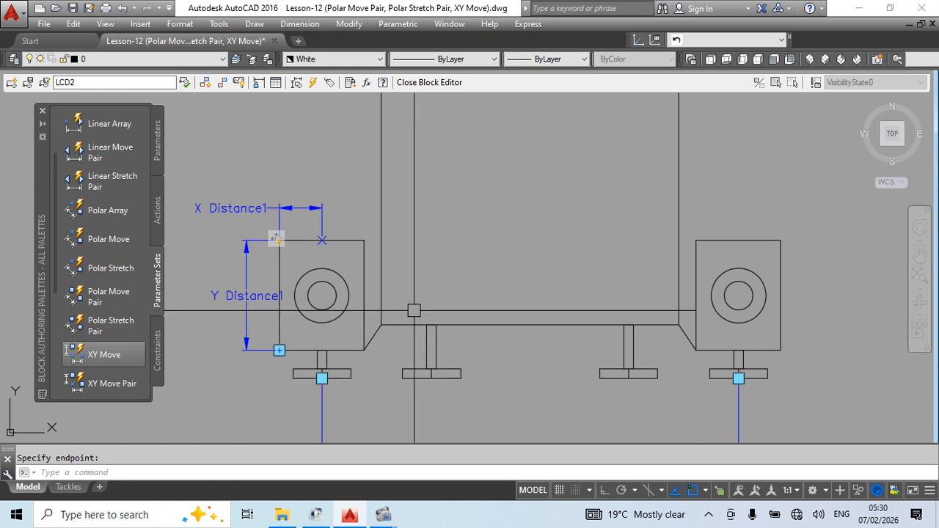
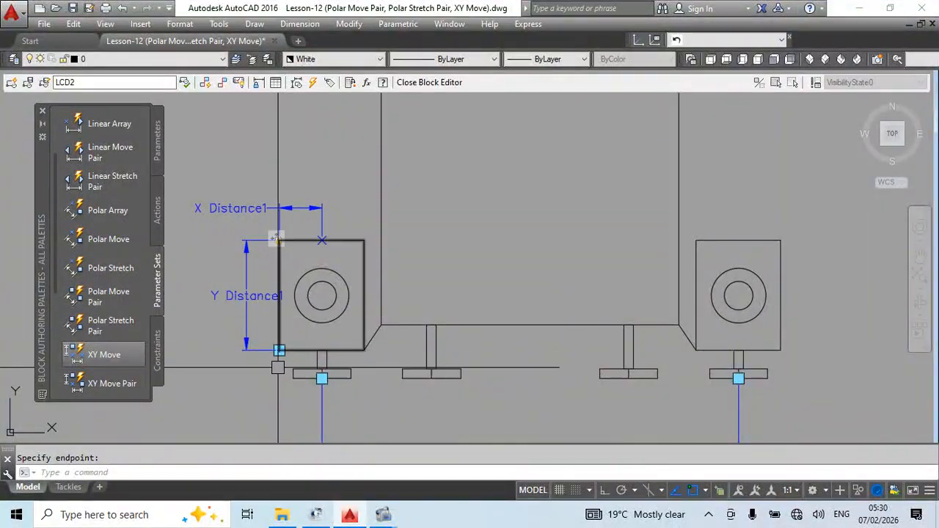
click(249, 245)
key(Delete)
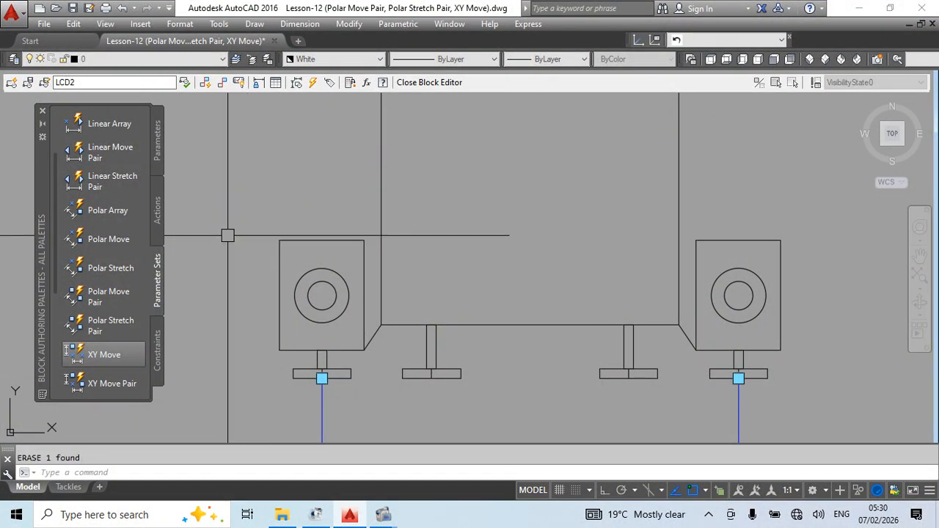
Add an XY Move parameter set from the left speaker's lower-right corner to its upper-left corner.
click(104, 354)
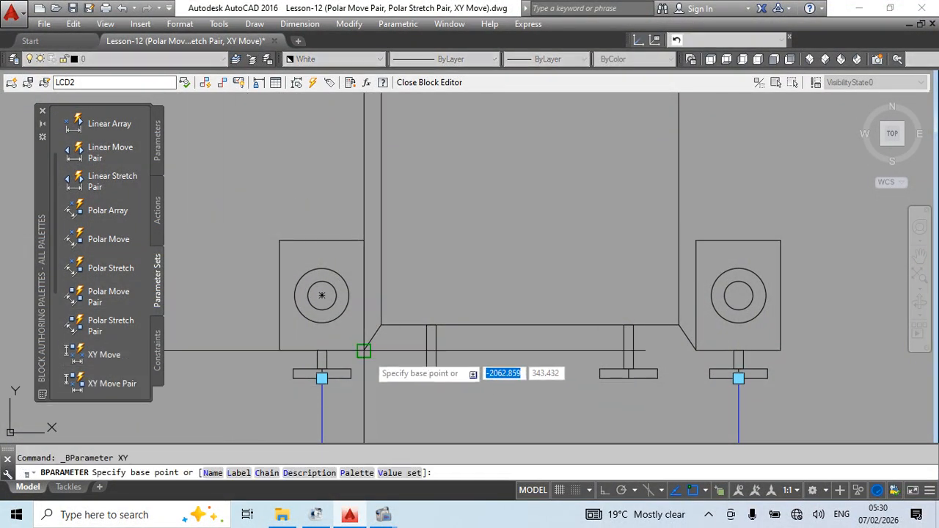
click(364, 349)
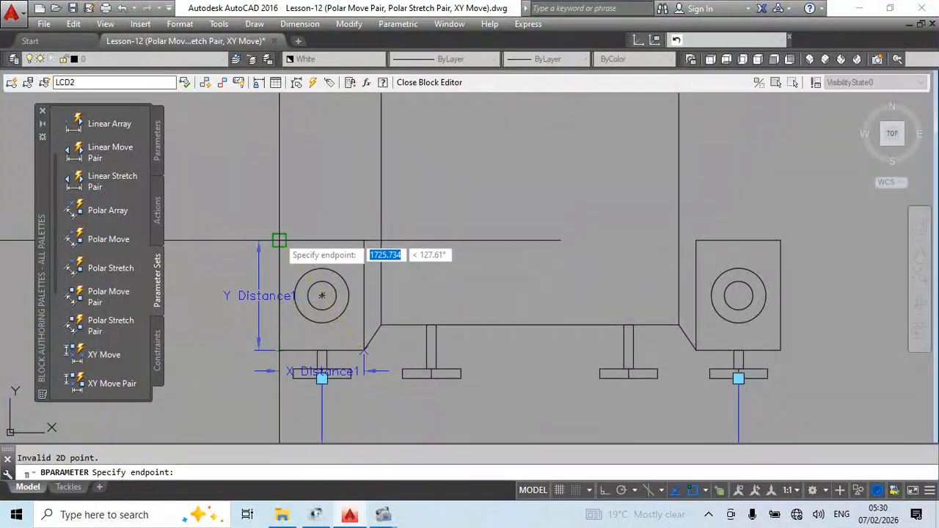
click(278, 240)
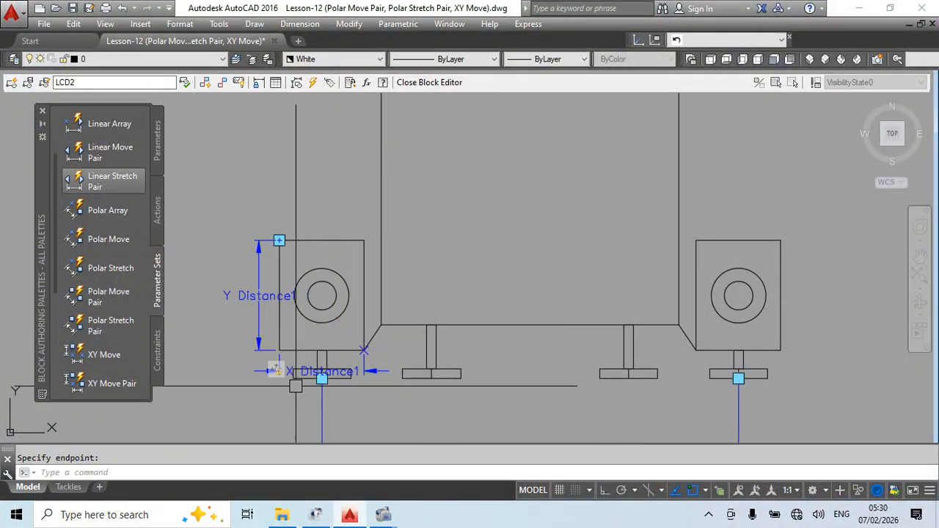
Modify the left XY move action's selection set to include the left speaker's box and both circles.
right_click(277, 371)
mouse_move(321, 401)
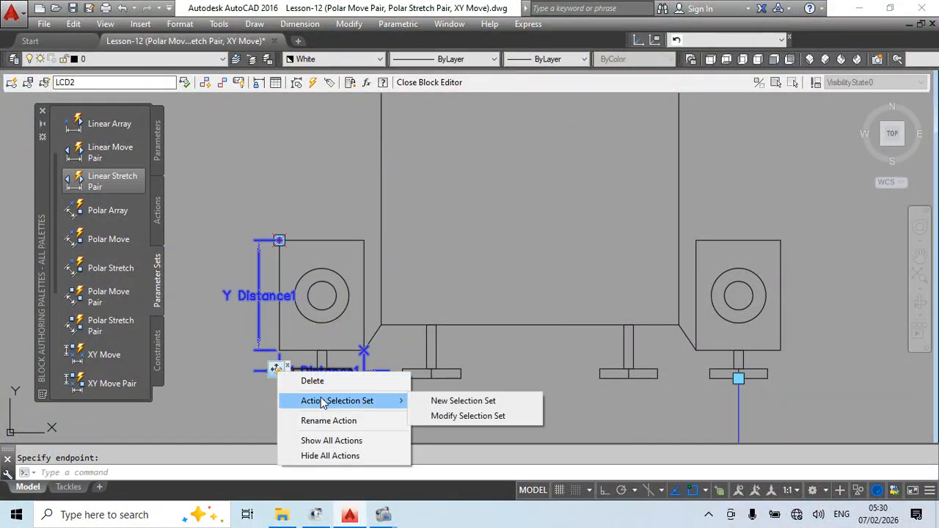
click(460, 416)
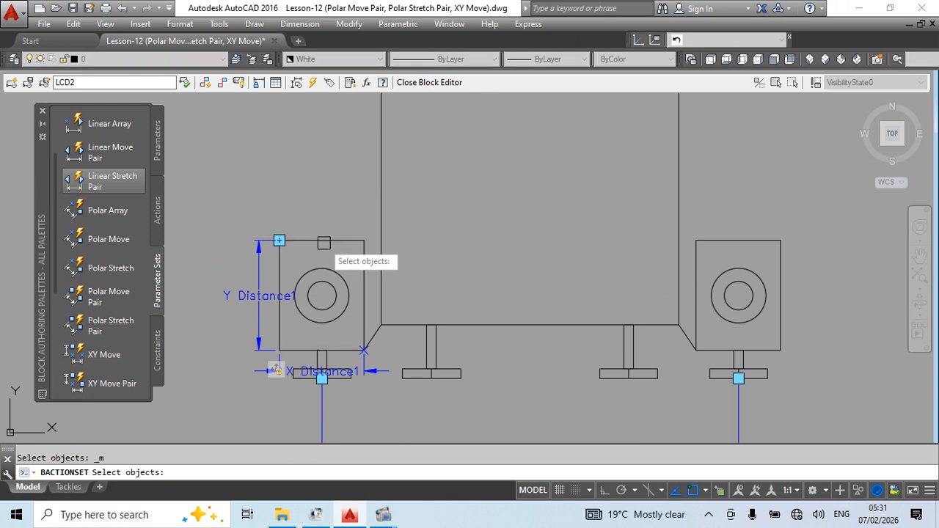
click(267, 225)
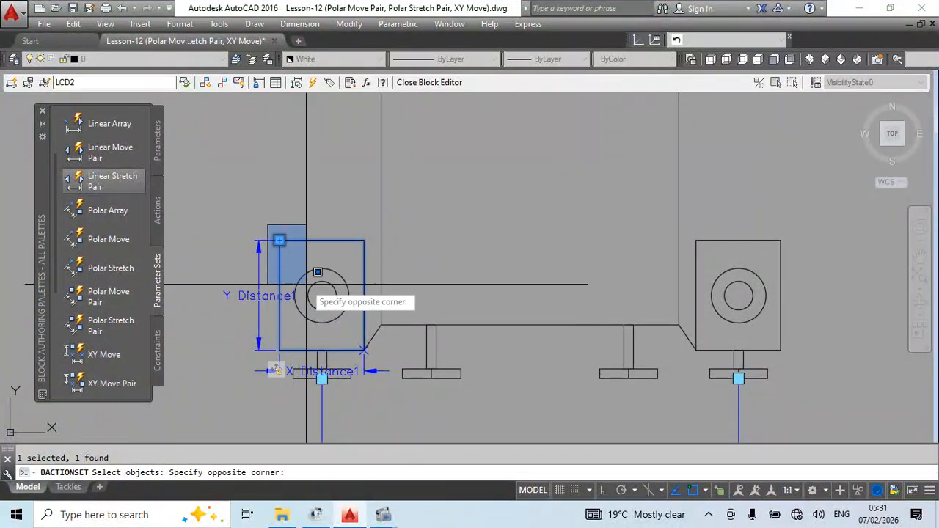
click(371, 353)
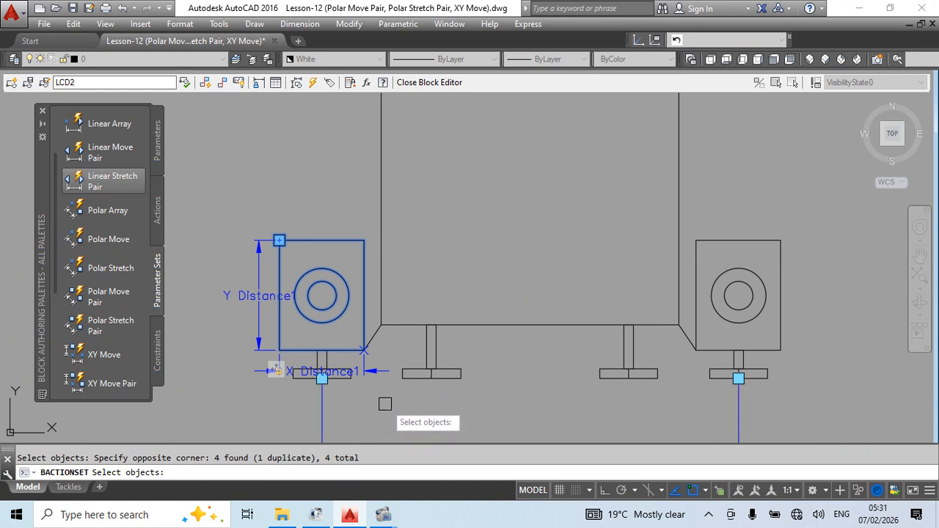
mouse_move(385, 404)
middle_down()
mouse_move(369, 360)
mouse_move(369, 272)
mouse_move(352, 303)
middle_up()
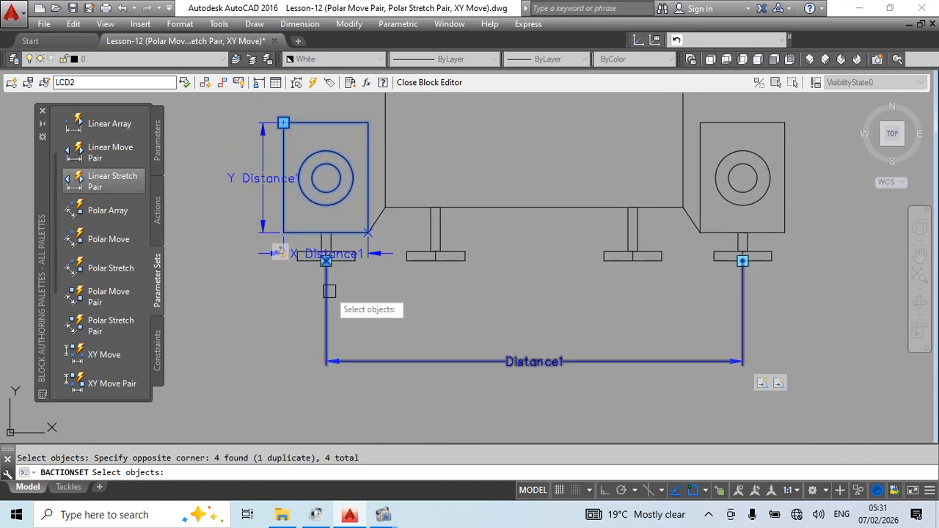
middle_drag(406, 277, 398, 326)
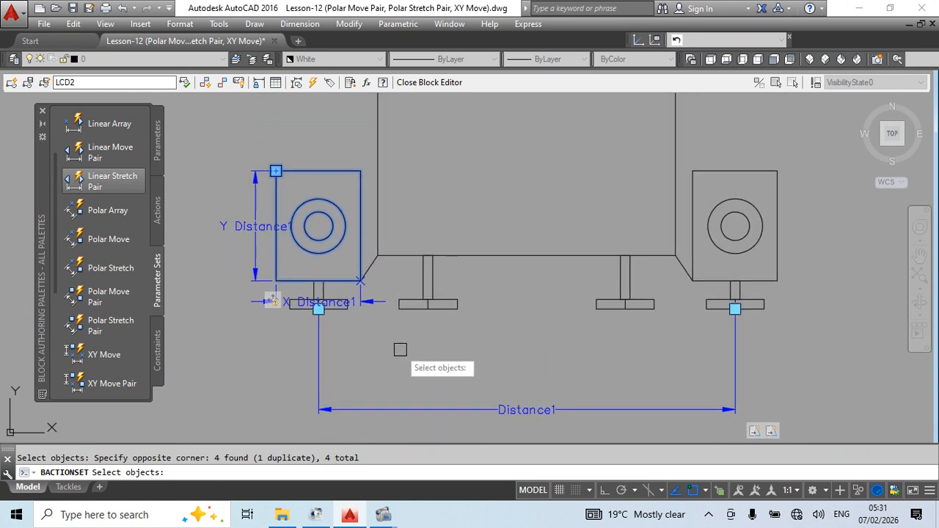
key(Return)
Add an XY Move parameter set from the right speaker's lower-left corner to its upper-right corner.
middle_drag(323, 281, 284, 297)
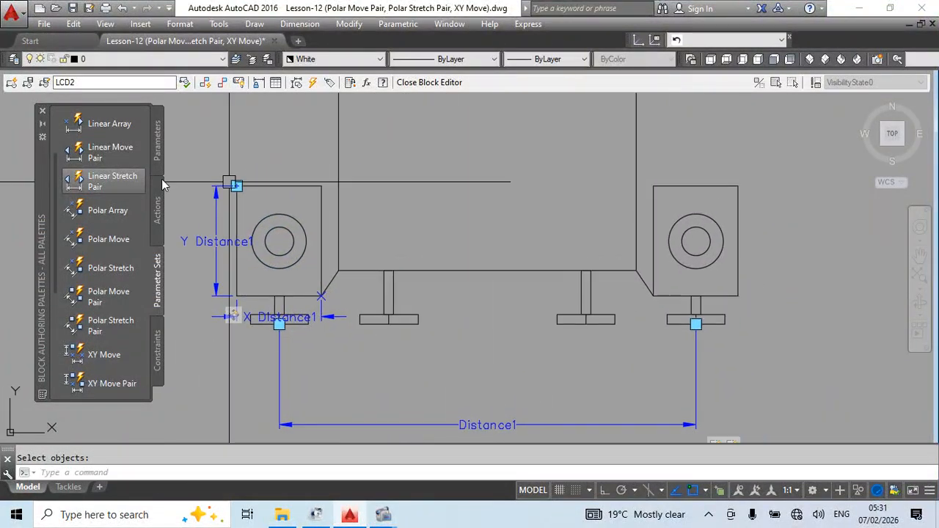
click(106, 357)
middle_drag(690, 365, 517, 399)
click(478, 332)
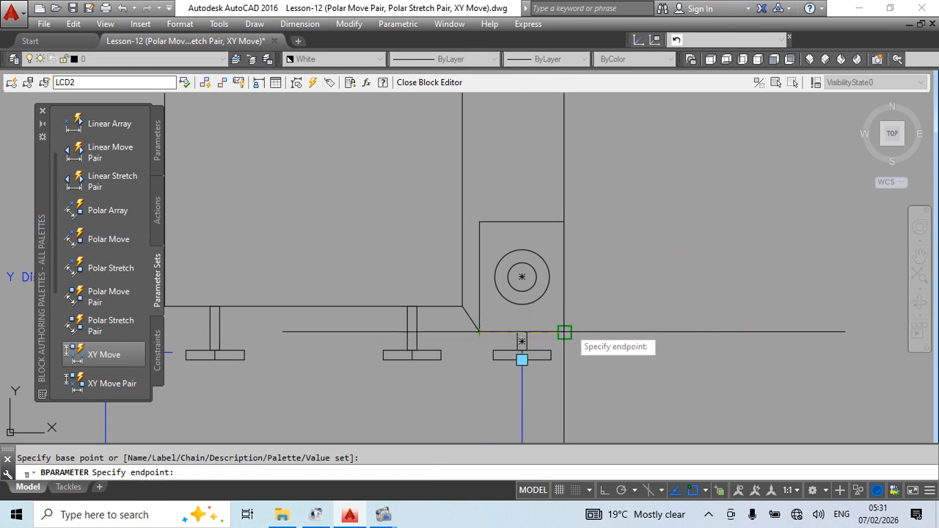
click(563, 222)
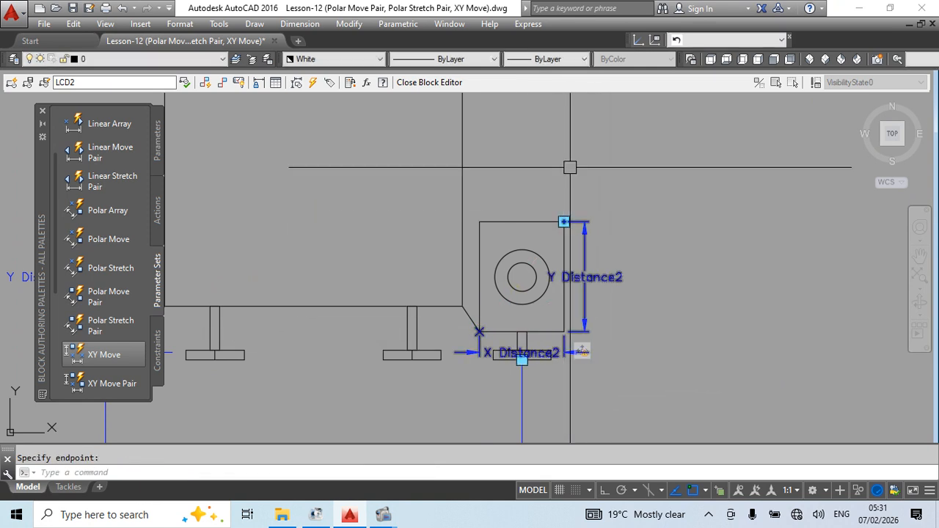
Modify the right XY move action's selection set to include the whole right speaker and its stand.
mouse_move(540, 327)
middle_down()
mouse_move(514, 332)
mouse_move(529, 336)
middle_up()
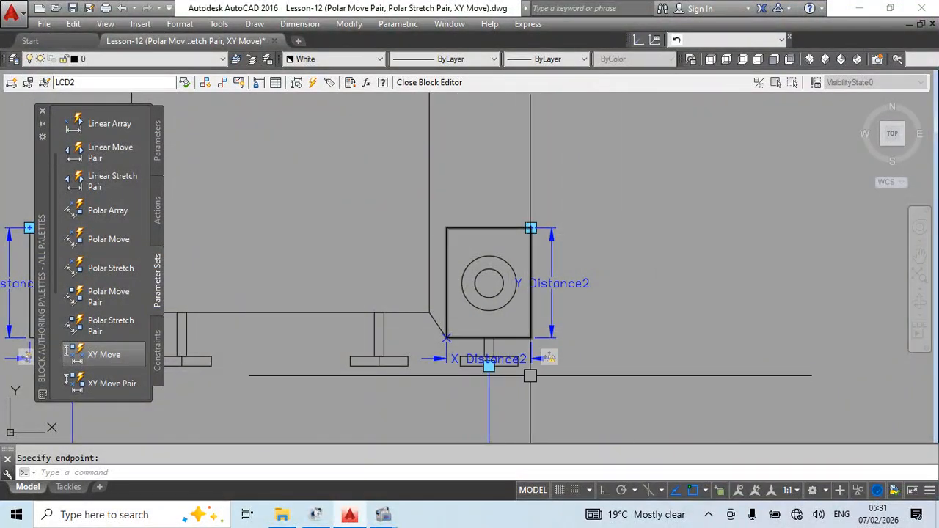
middle_drag(550, 373, 535, 367)
right_click(542, 357)
mouse_move(609, 382)
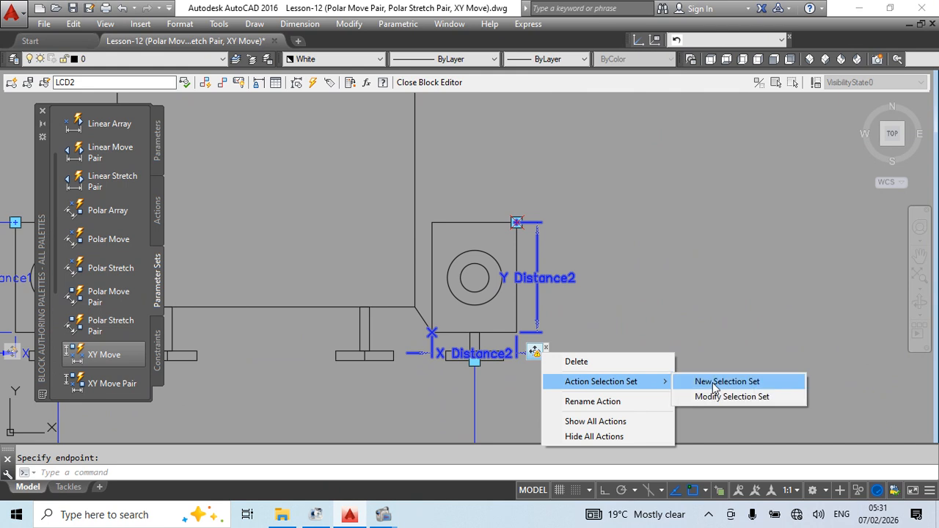
click(710, 396)
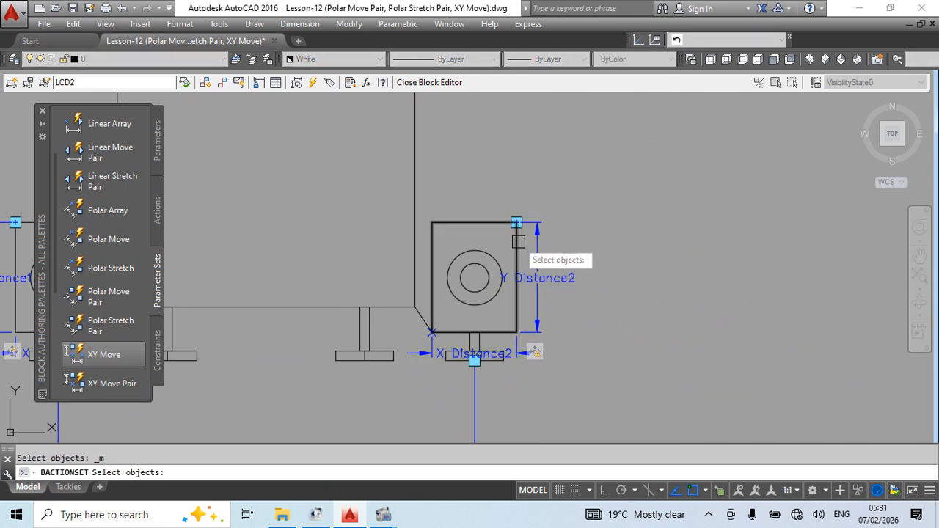
click(426, 205)
click(591, 392)
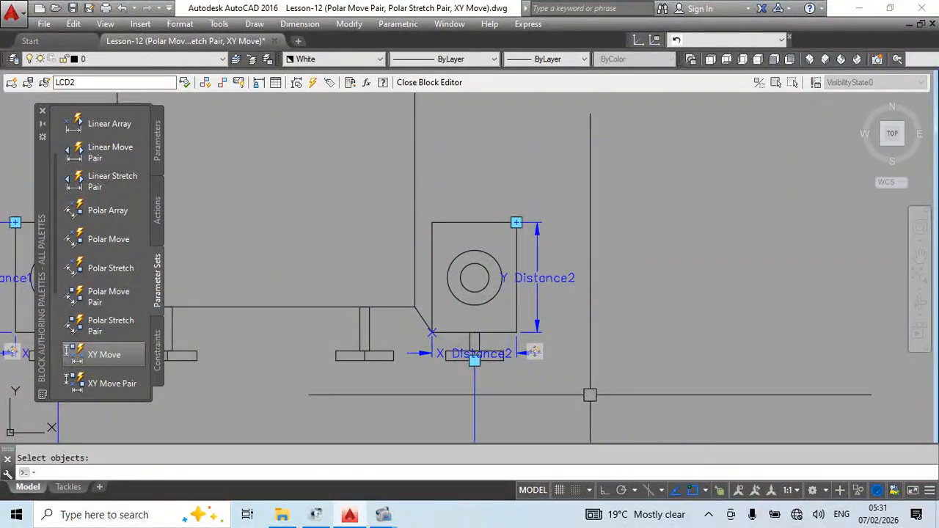
Close the Block Editor and test the LCD2 block's right XY grip by moving the right speaker outward and upward.
scroll(574, 282, down, 2)
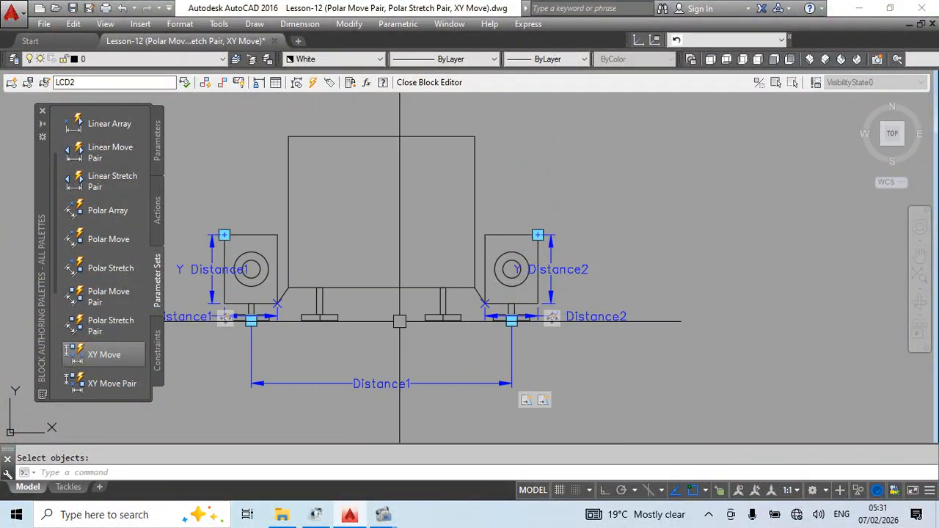
key(Return)
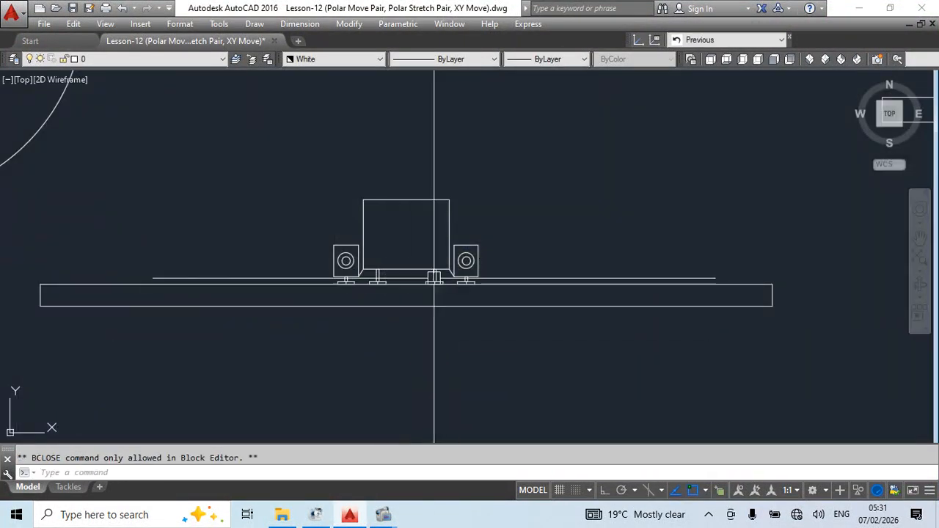
click(434, 277)
scroll(484, 283, up, 4)
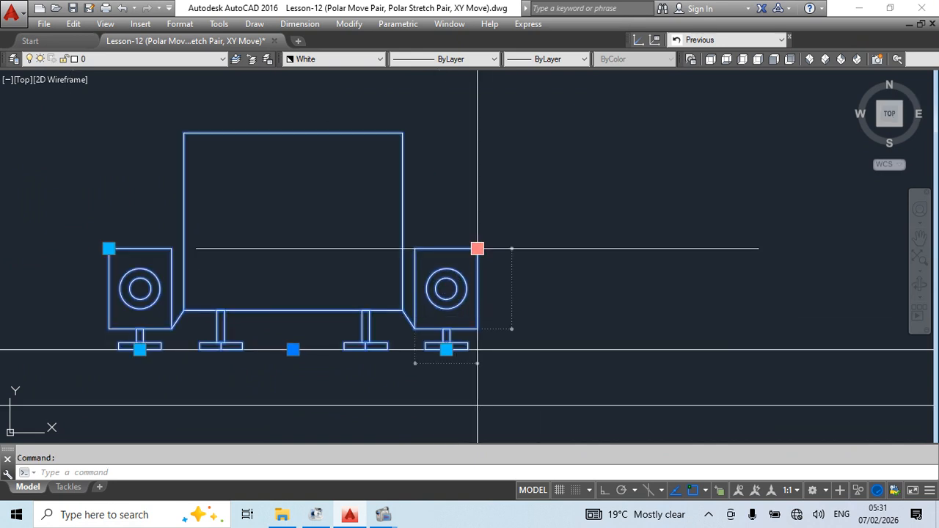
click(477, 248)
click(497, 150)
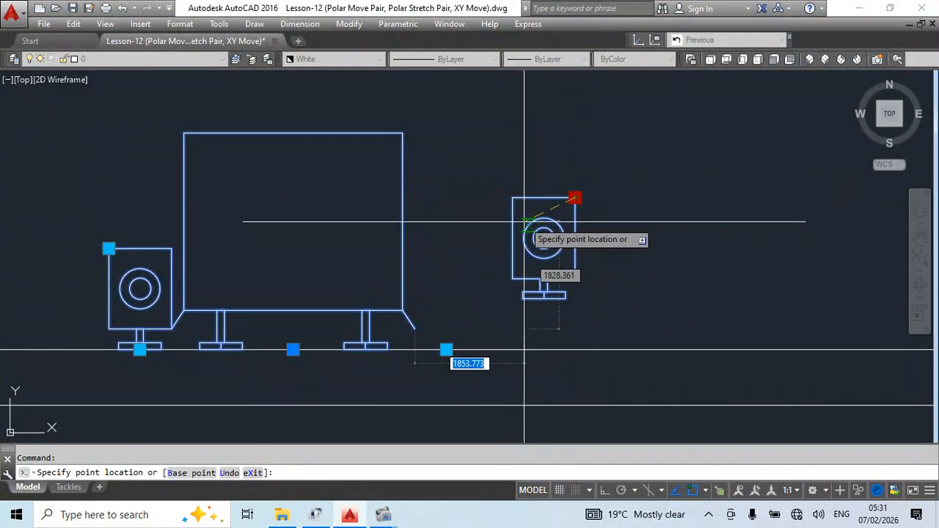
click(486, 233)
middle_drag(503, 293, 576, 251)
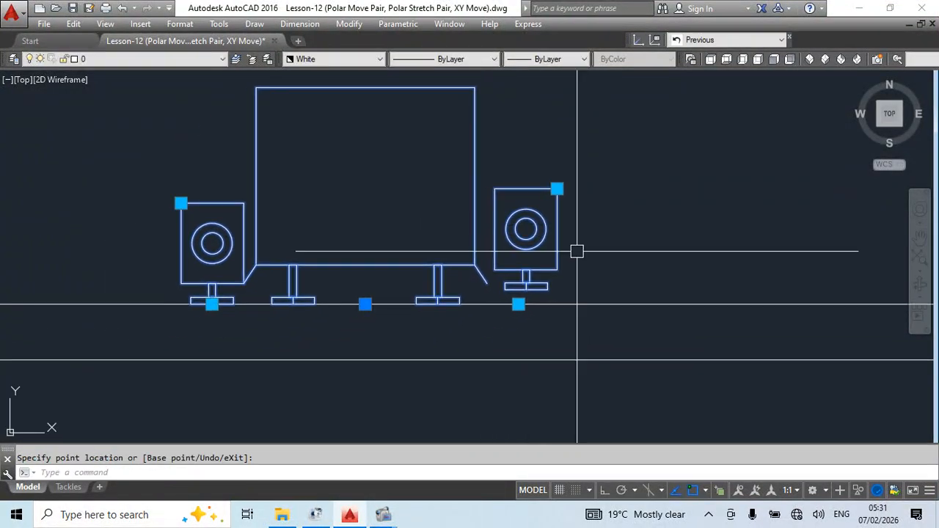
click(556, 189)
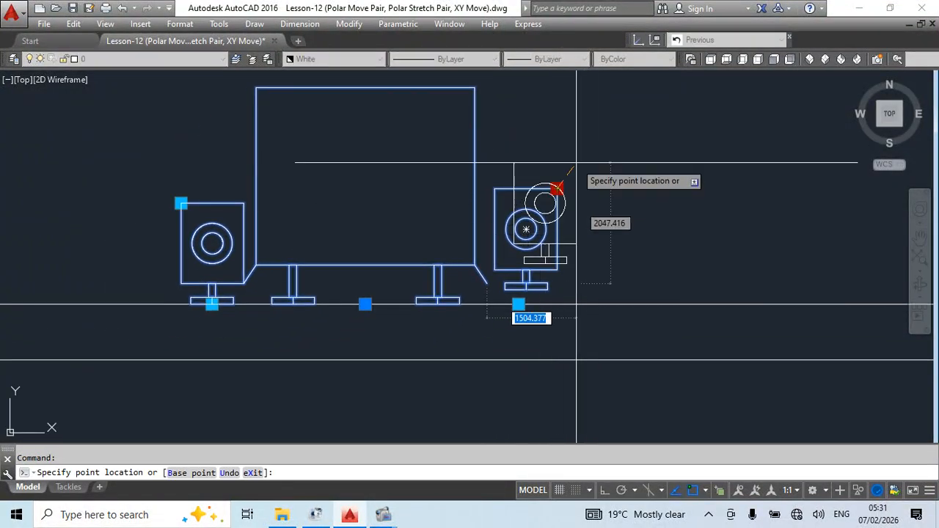
click(557, 135)
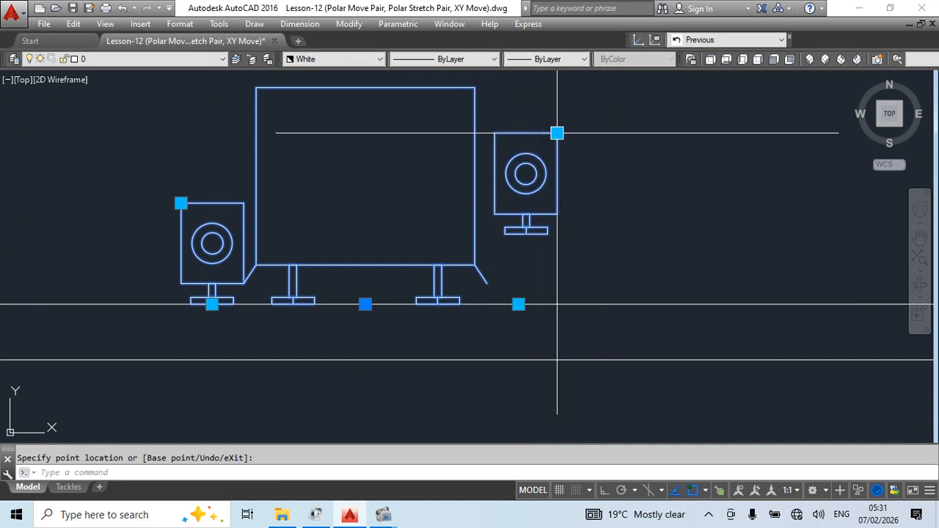
Undo the latest test moves of the right speaker and use its XY grip to move it farther out from the screen.
key(ctrl+z)
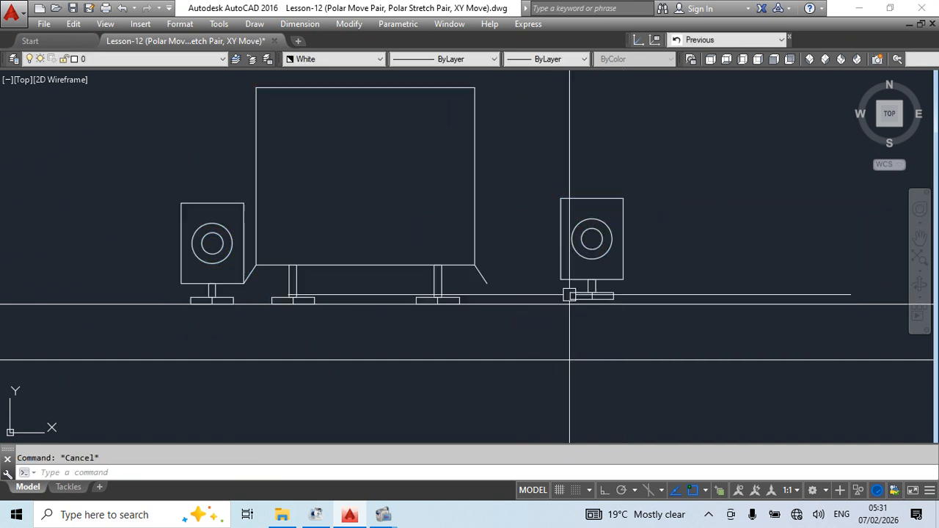
key(ctrl+z)
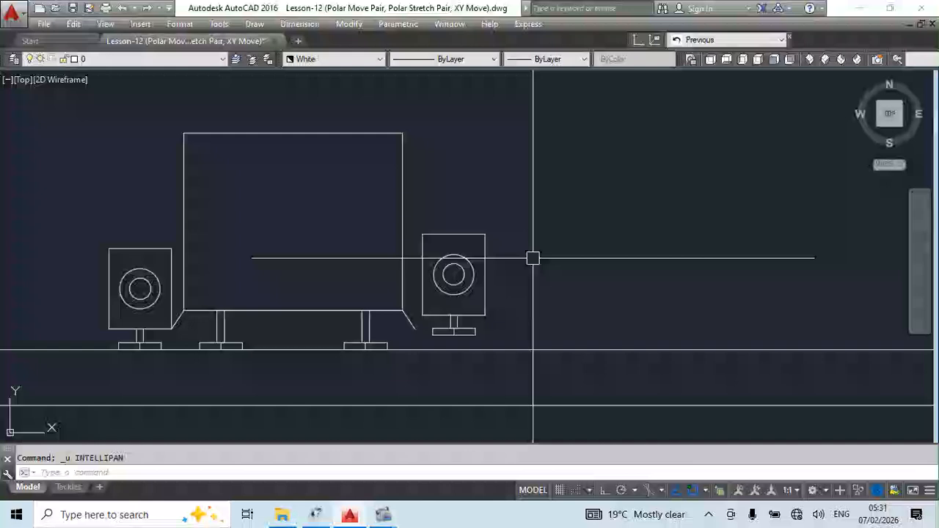
click(475, 234)
scroll(597, 222, down, 2)
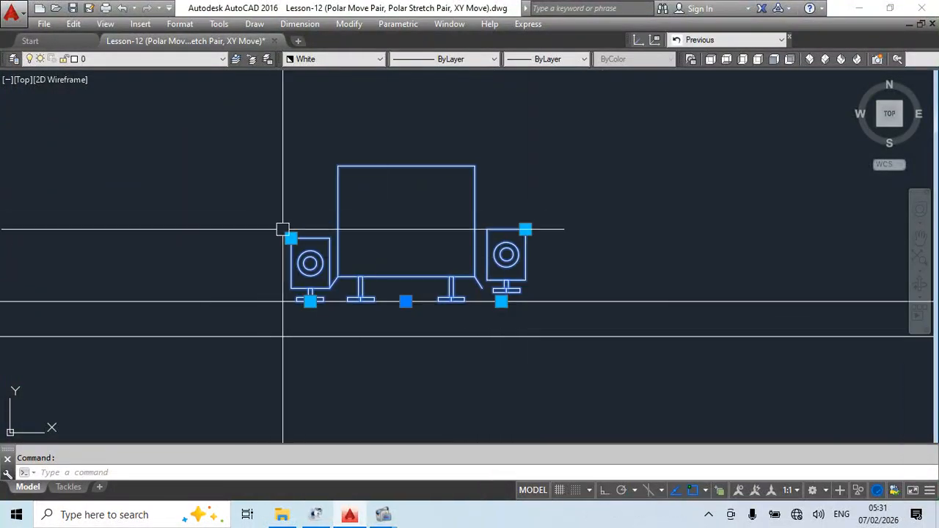
click(275, 188)
click(553, 314)
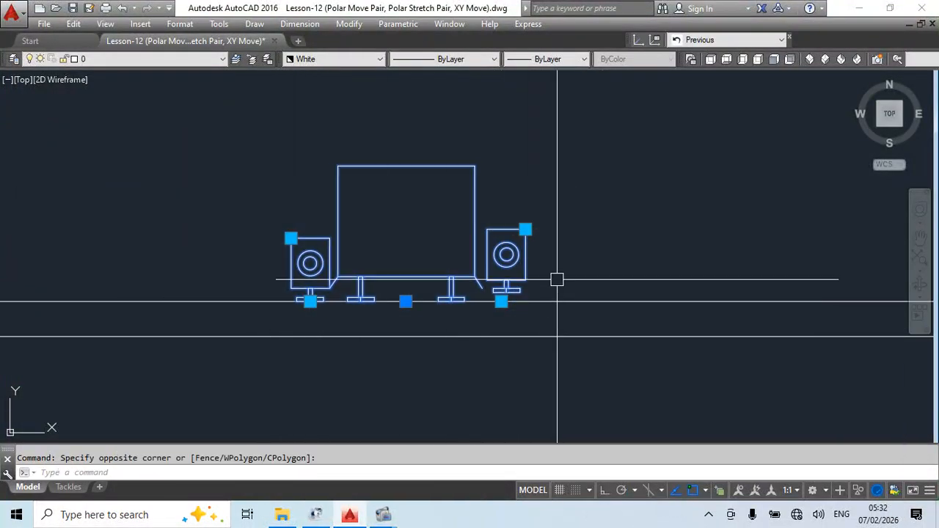
click(524, 230)
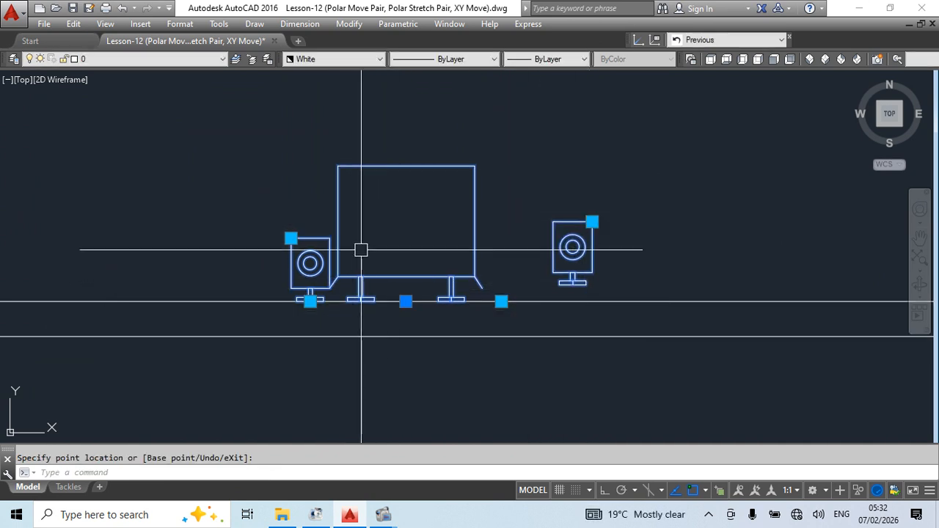
Undo all the right speaker's test moves and the closing of the Block Editor to resume editing LCD2.
scroll(361, 250, up, 2)
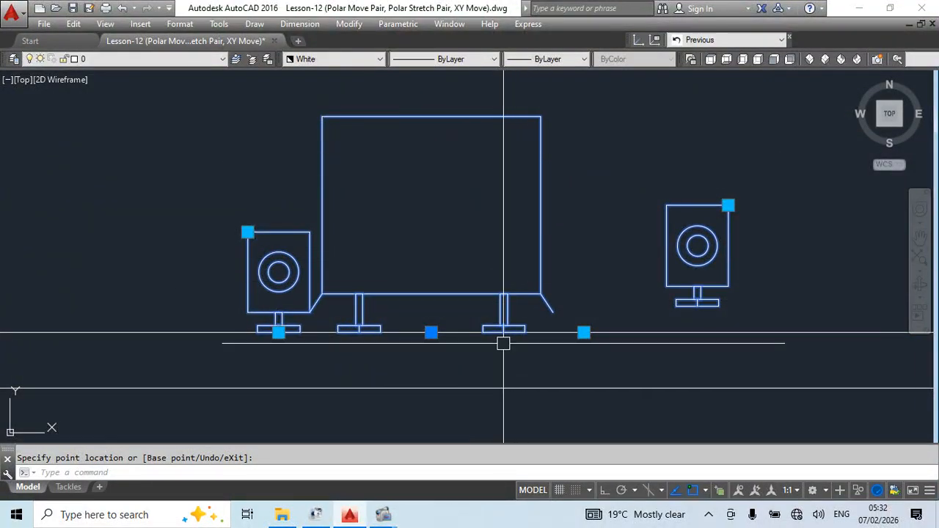
key(ctrl+z)
key(ctrl+z)
key(ctrl+z)
key(ctrl+z)
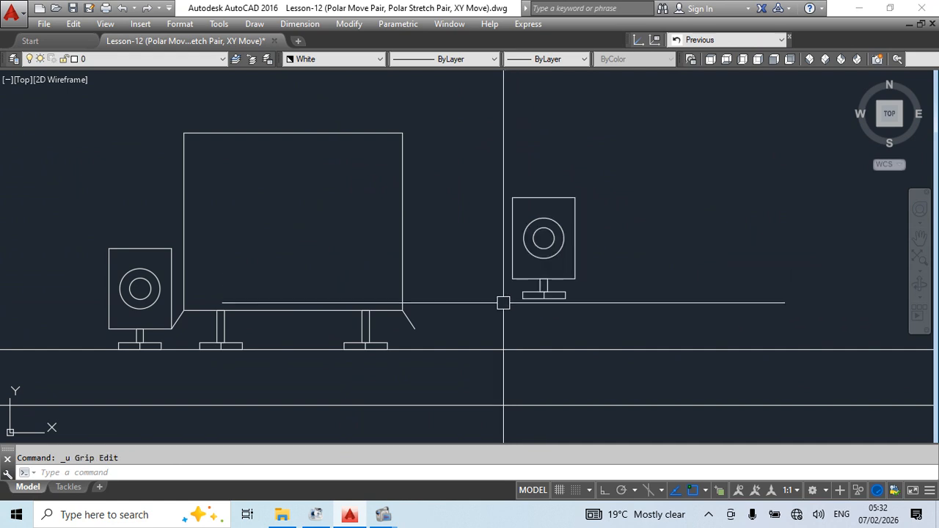
key(ctrl+z)
key(ctrl+z)
key(ctrl+z)
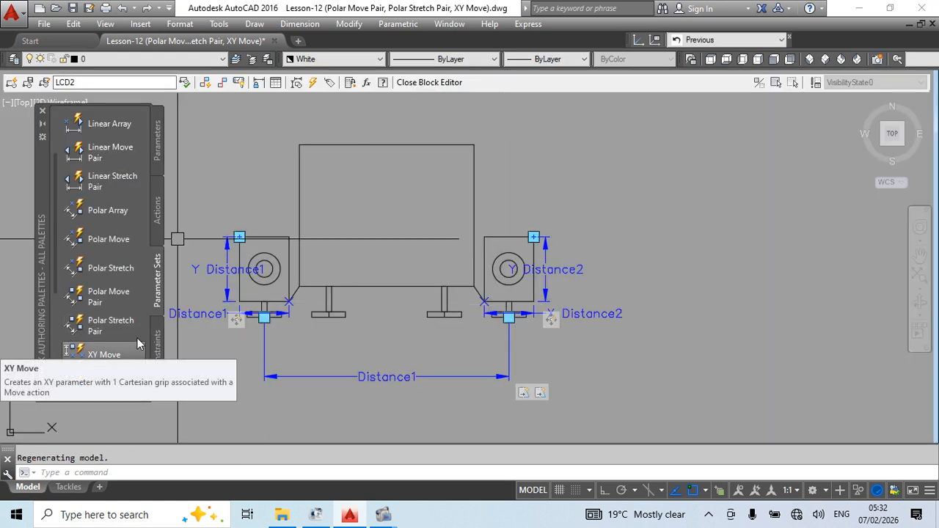
Delete the XY parameters from both speakers, keeping the polar parameter between their stands.
click(563, 272)
key(Delete)
middle_drag(292, 349, 344, 350)
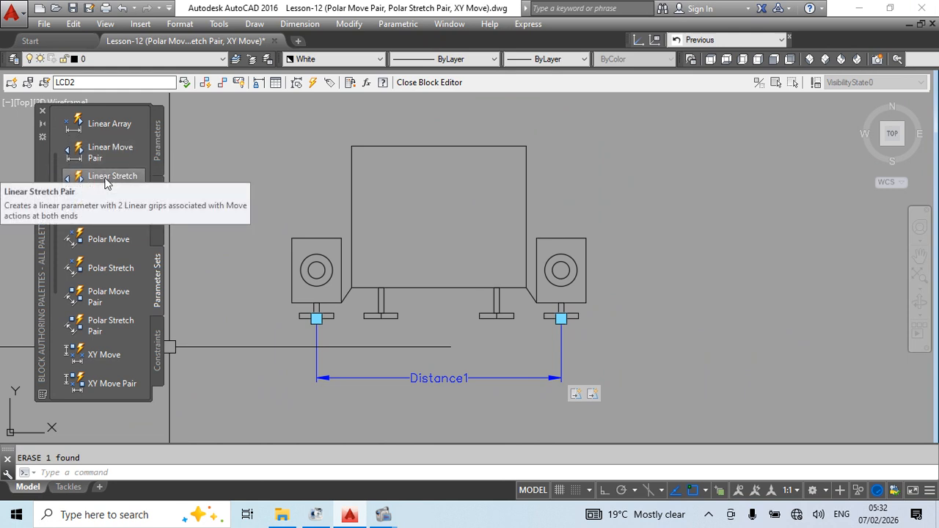
Add a Linear Move parameter set to the right speaker, running from its stand base to its top edge, with the label outside the speaker.
scroll(105, 173, up, 3)
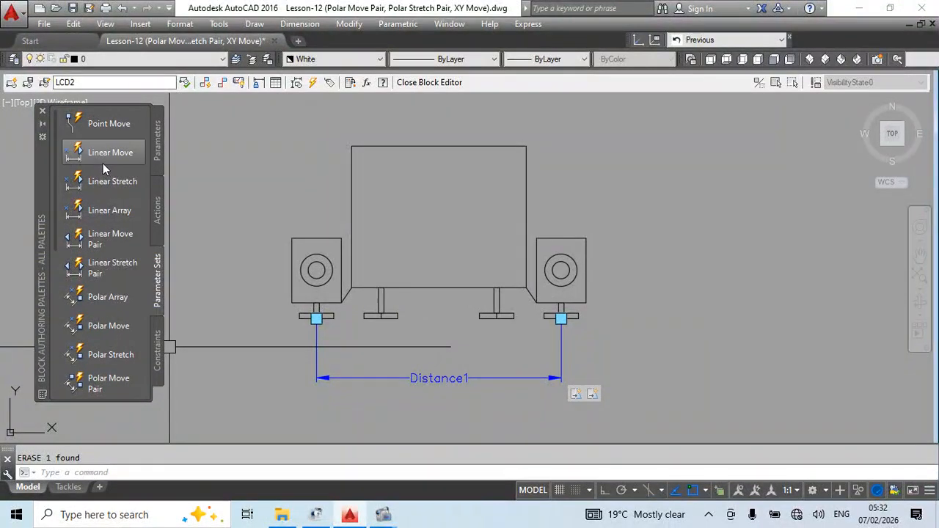
click(110, 153)
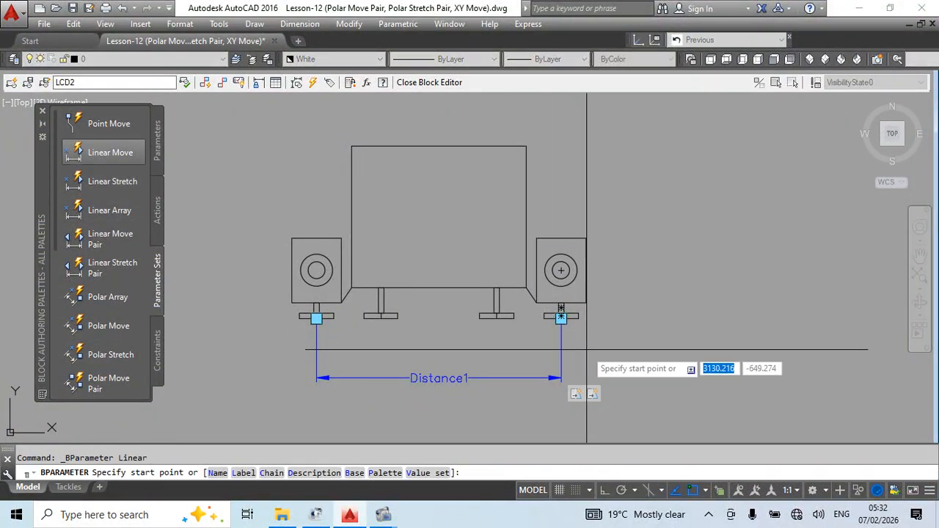
scroll(561, 317, up, 2)
click(560, 317)
click(571, 184)
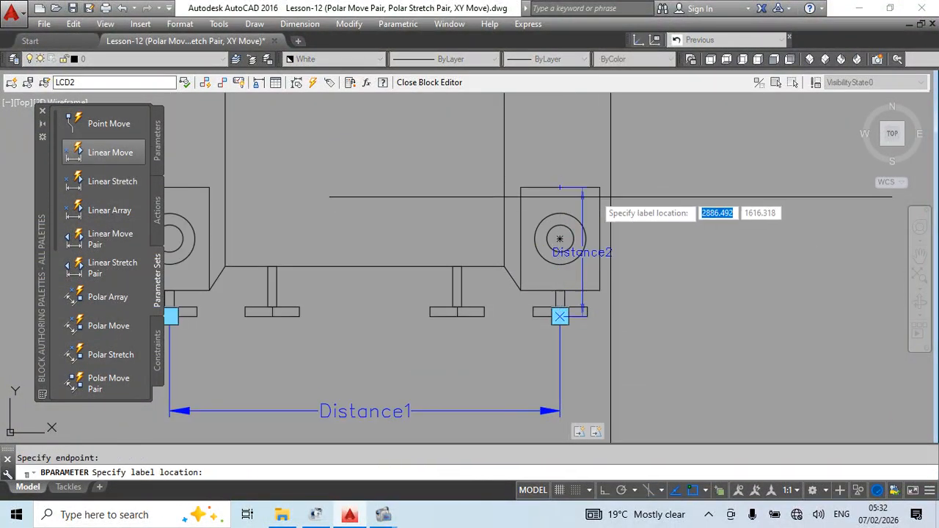
middle_drag(737, 249, 689, 244)
click(689, 245)
Modify the selection set of the right speaker's linear action, framing the whole speaker with its stand and selecting the objects inside.
right_click(701, 208)
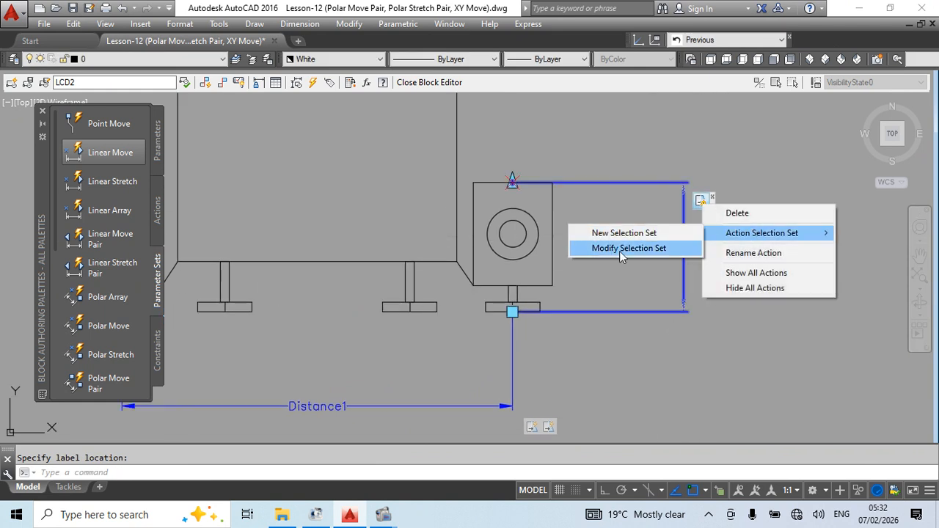
click(620, 252)
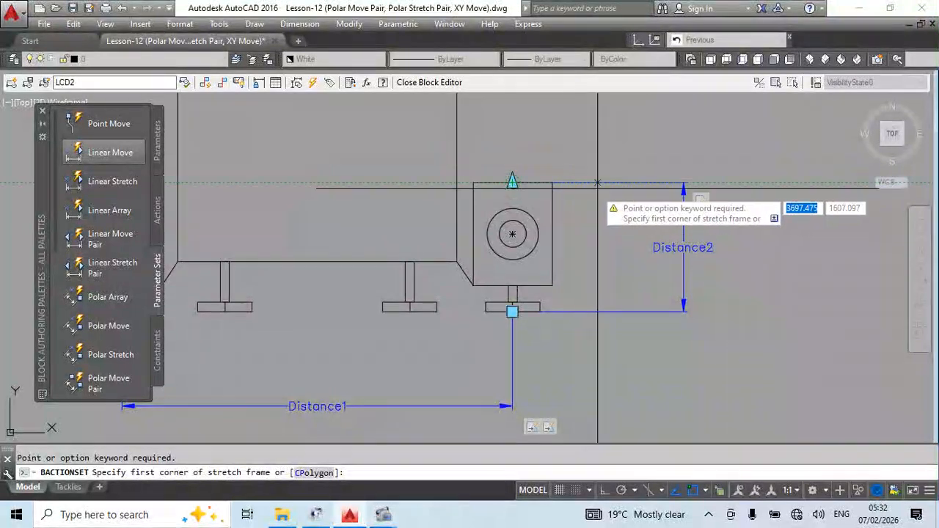
click(477, 236)
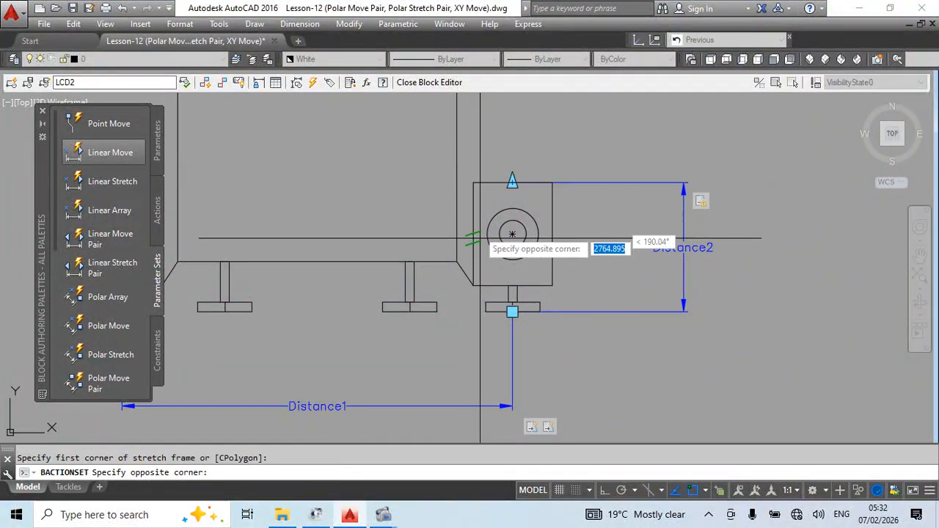
click(572, 172)
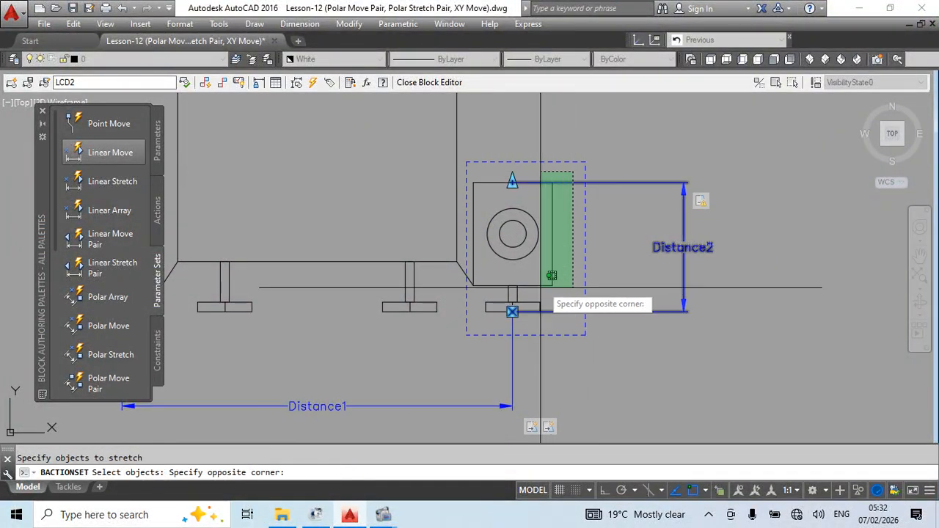
click(479, 312)
key(Return)
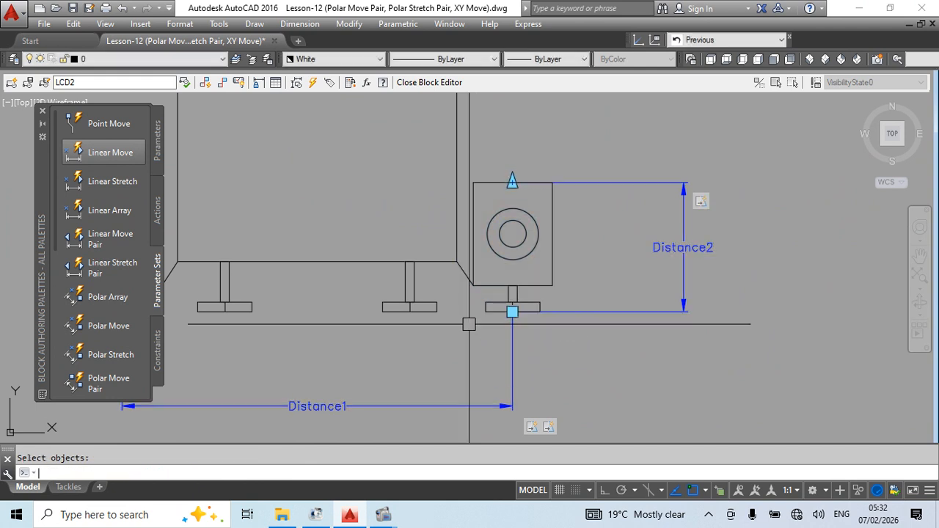
Add a Linear Stretch parameter set to the left speaker, from its stand base to its top edge, labelled on the outer side.
scroll(469, 325, down, 3)
scroll(461, 272, up, 3)
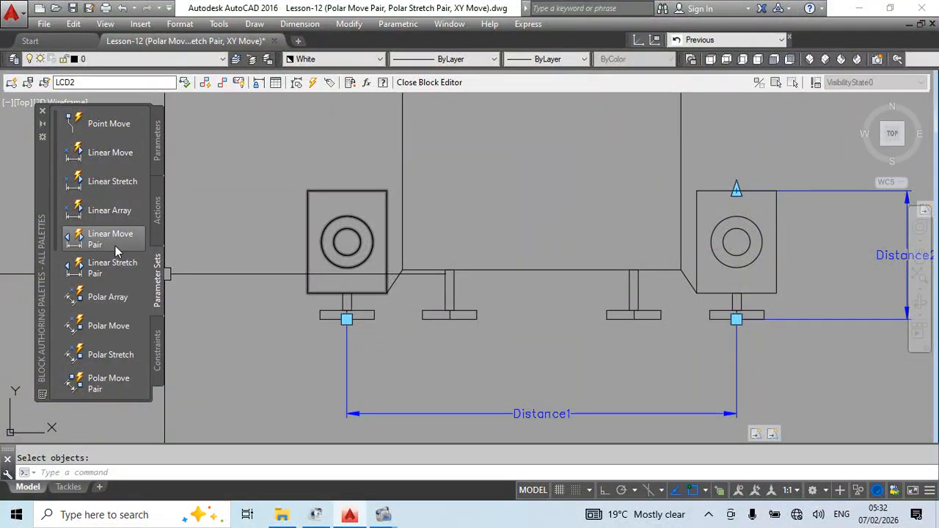
click(113, 185)
click(346, 319)
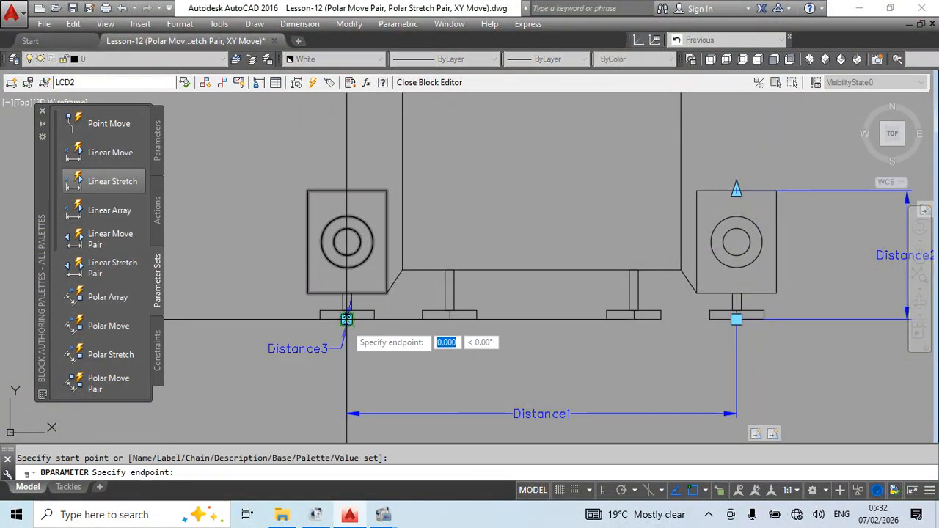
click(347, 190)
click(212, 183)
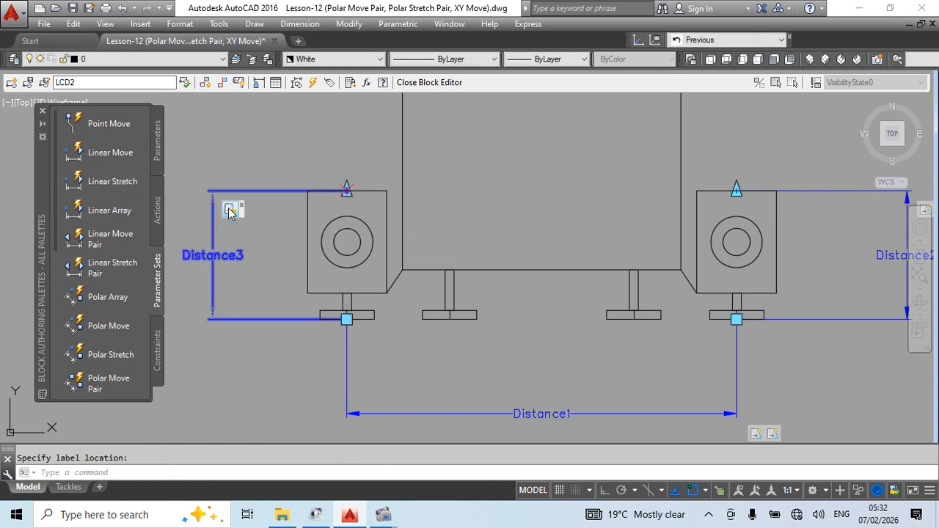
Modify the selection set of the left speaker's stretch action, framing the speaker with its stand and selecting the objects inside.
right_click(229, 210)
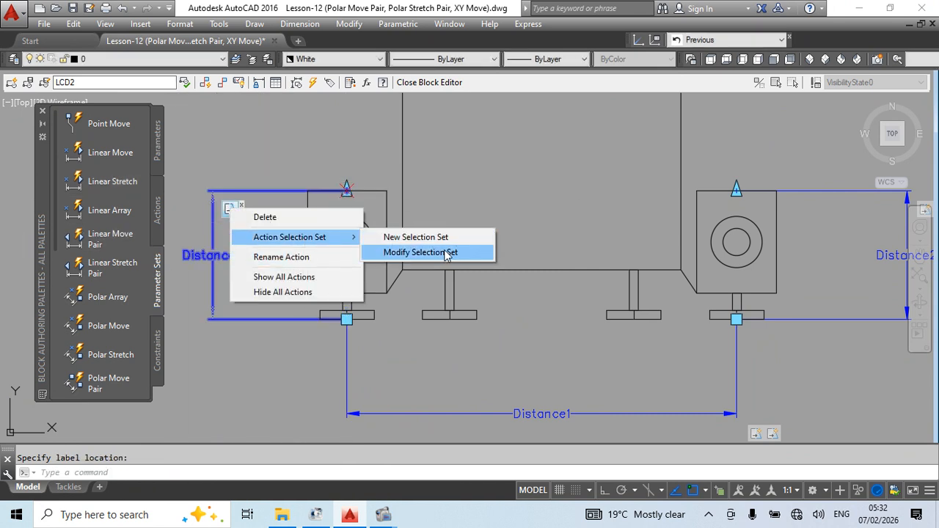
click(444, 252)
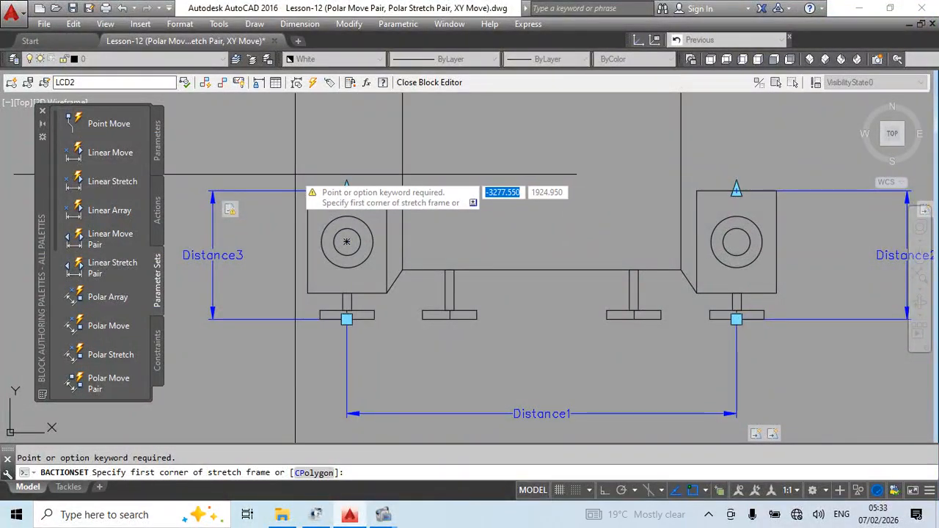
click(296, 175)
click(397, 344)
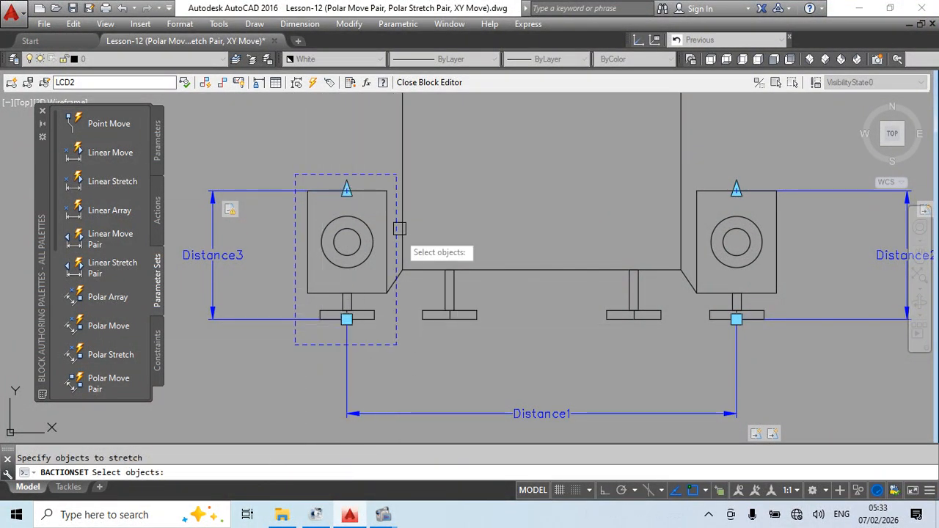
scroll(392, 191, up, 4)
scroll(411, 154, down, 4)
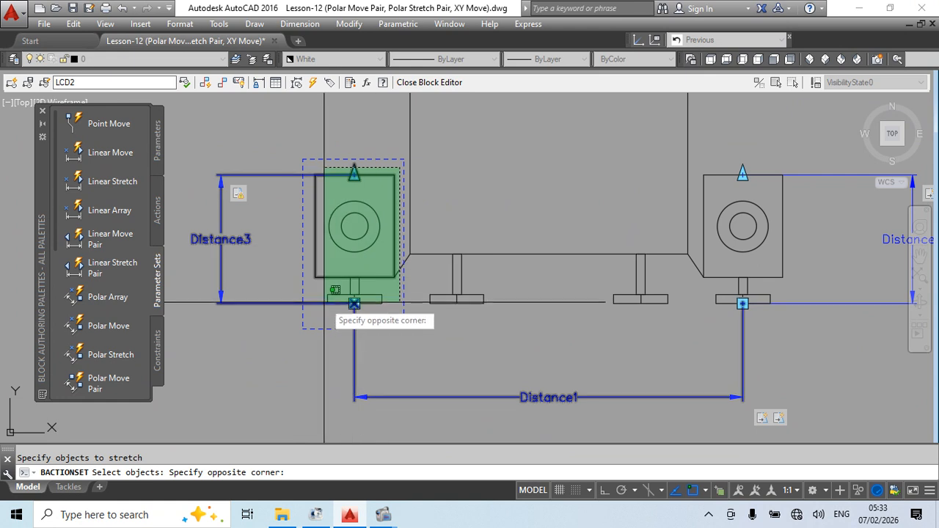
click(310, 315)
key(Return)
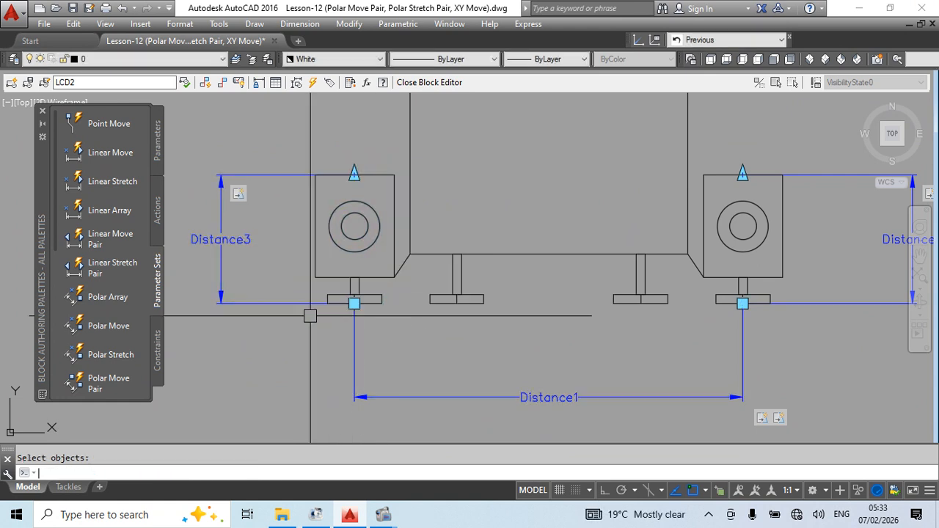
Close the Block Editor and test LCD2's right grips by raising the right speaker, moving it outward and bringing it back beside the screen.
text(bc)
key(Return)
key(Return)
key(Return)
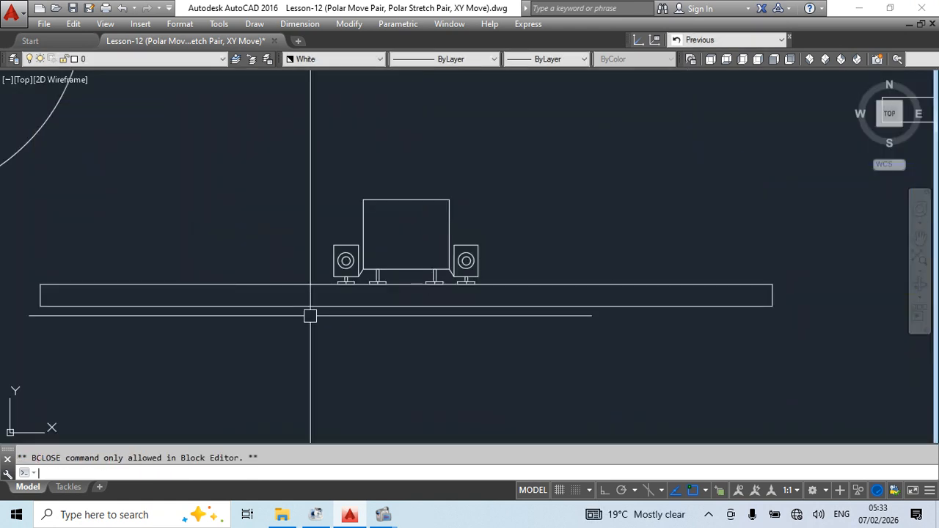
click(479, 258)
scroll(466, 245, up, 2)
click(466, 244)
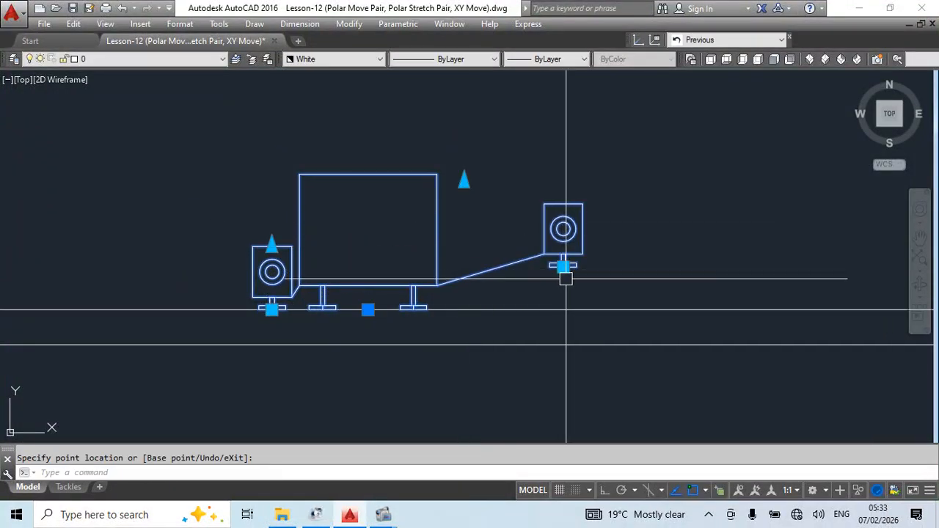
scroll(565, 316, up, 3)
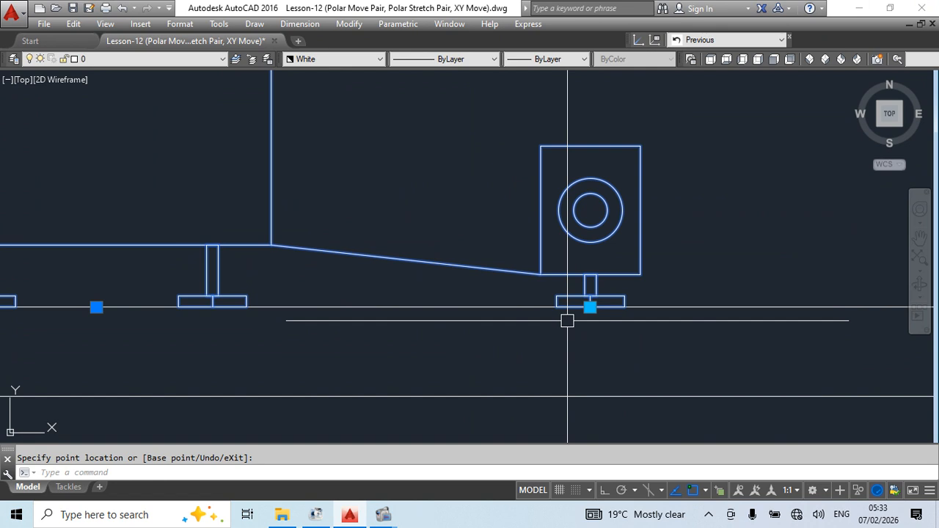
click(590, 307)
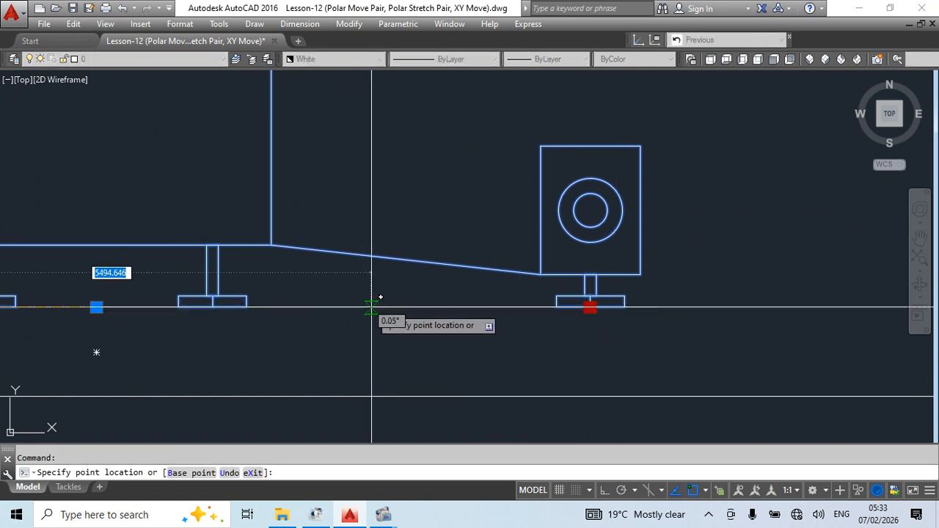
scroll(353, 308, down, 4)
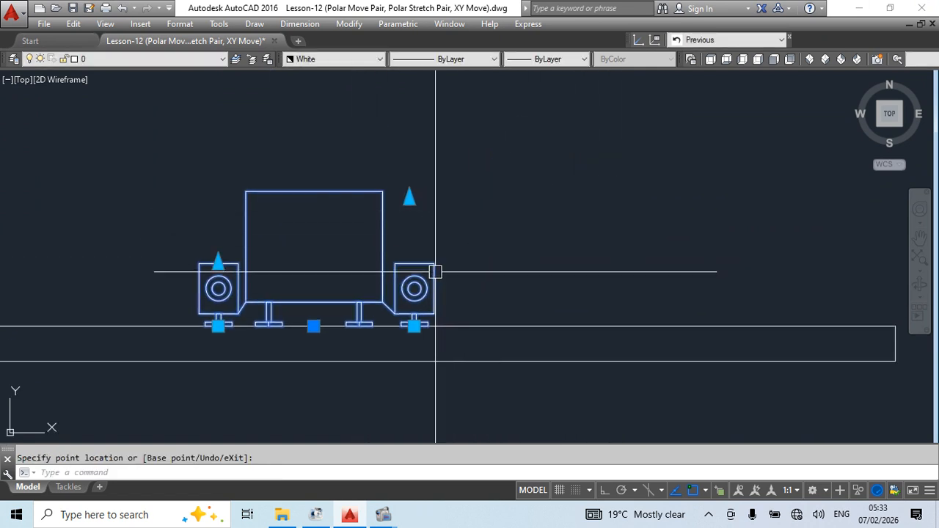
Undo the right speaker's grip tests and the closing of the Block Editor to resume editing LCD2.
key(Escape)
key(ctrl+z)
key(ctrl+z)
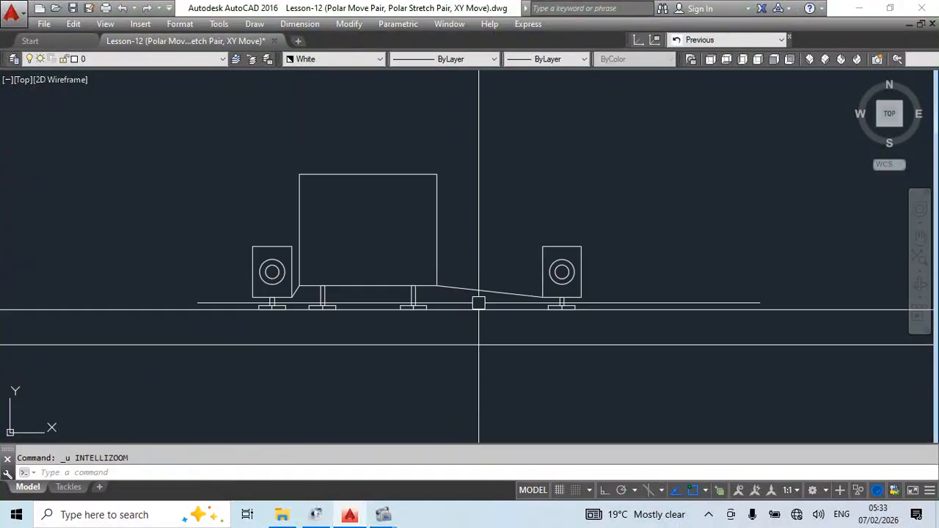
key(ctrl+z)
key(ctrl+z)
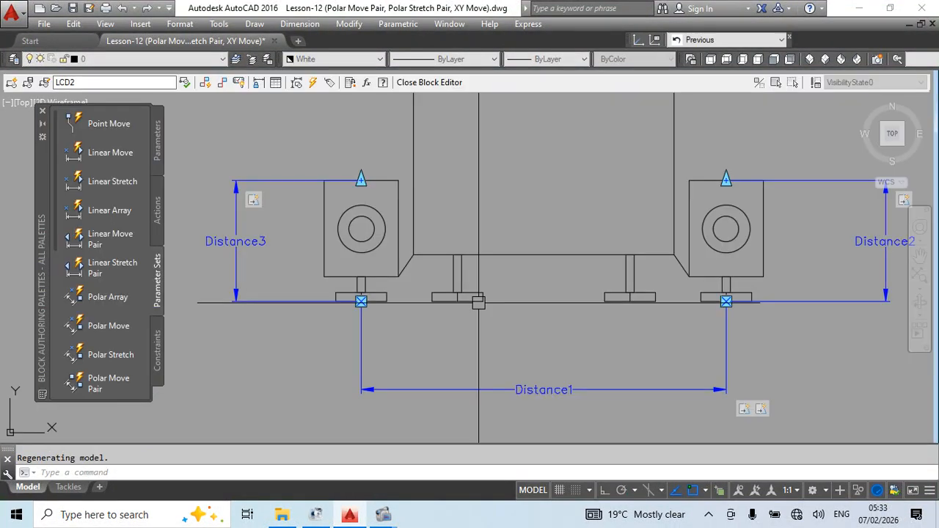
Redefine the right speaker's action selection set with a stretch frame that ends partway down the stand post, adding the speaker's objects.
middle_drag(550, 340, 349, 330)
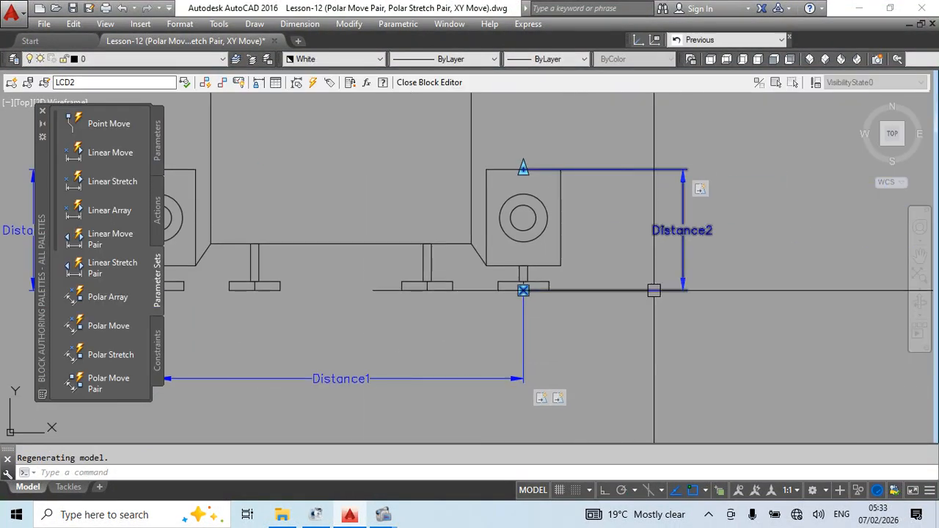
middle_drag(614, 295, 571, 317)
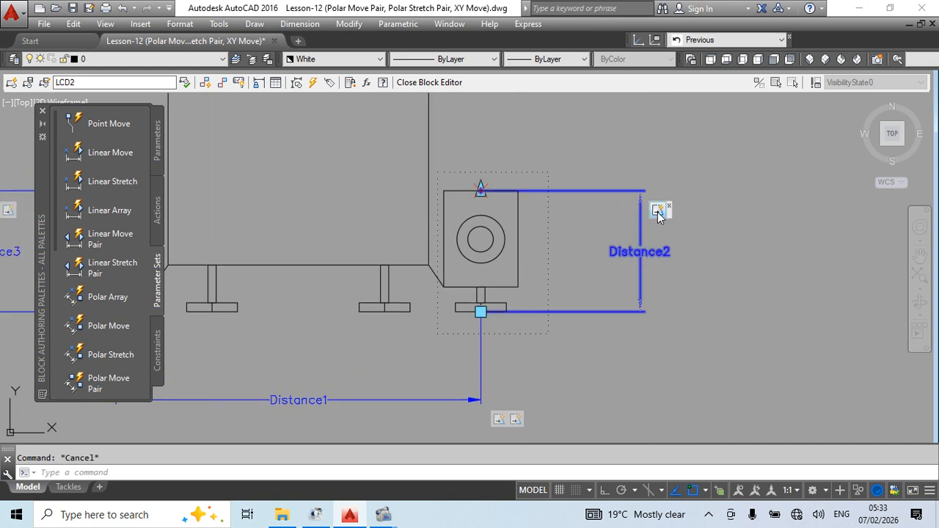
right_click(658, 211)
click(844, 257)
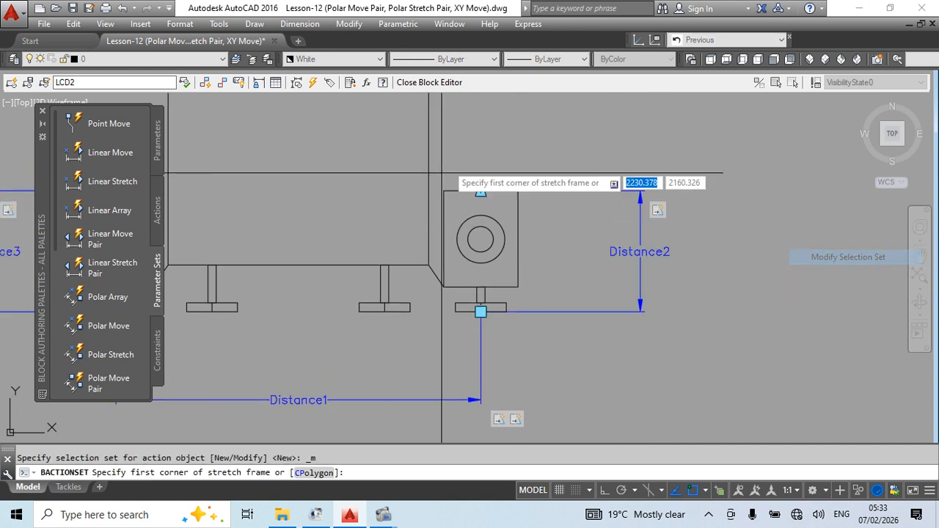
scroll(481, 199, up, 3)
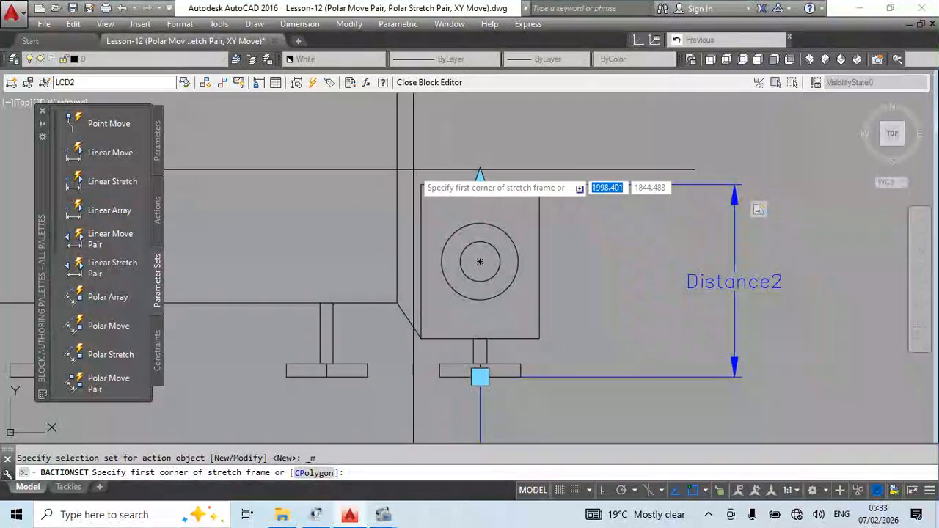
click(410, 170)
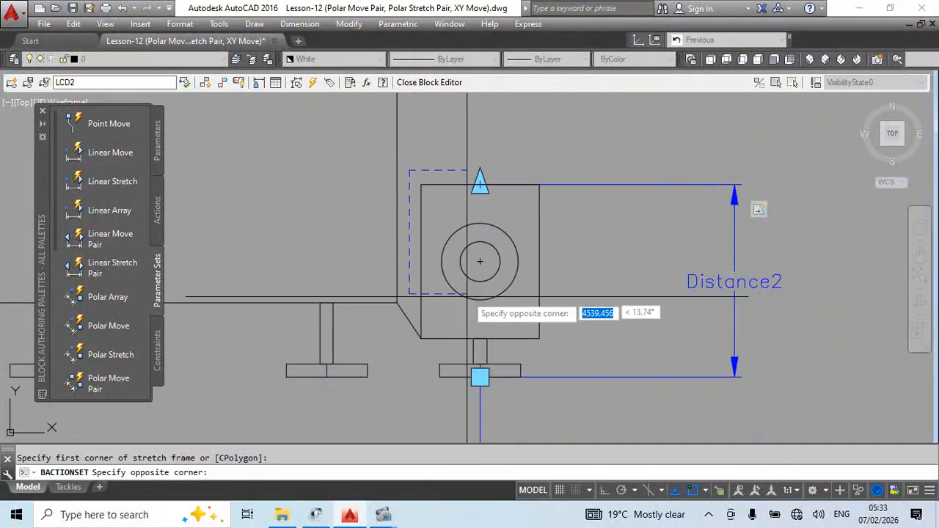
click(558, 353)
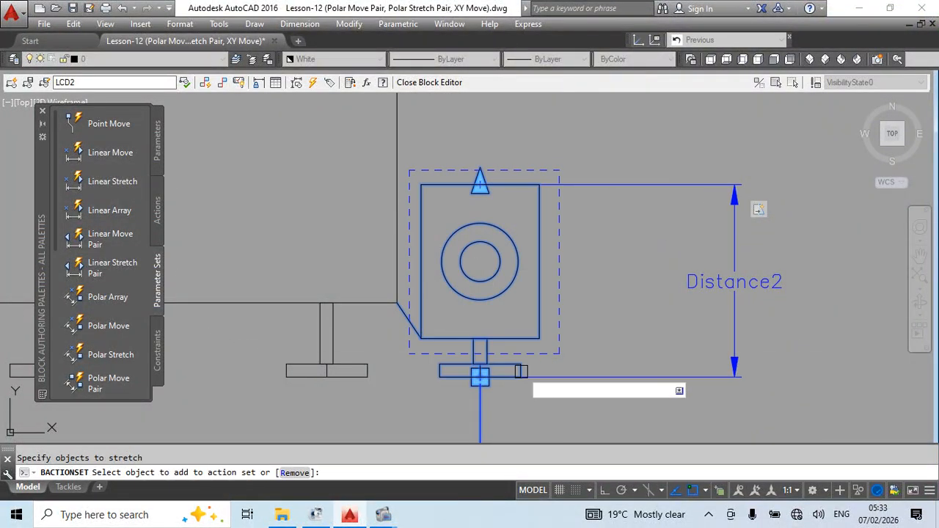
scroll(520, 203, up, 2)
click(554, 170)
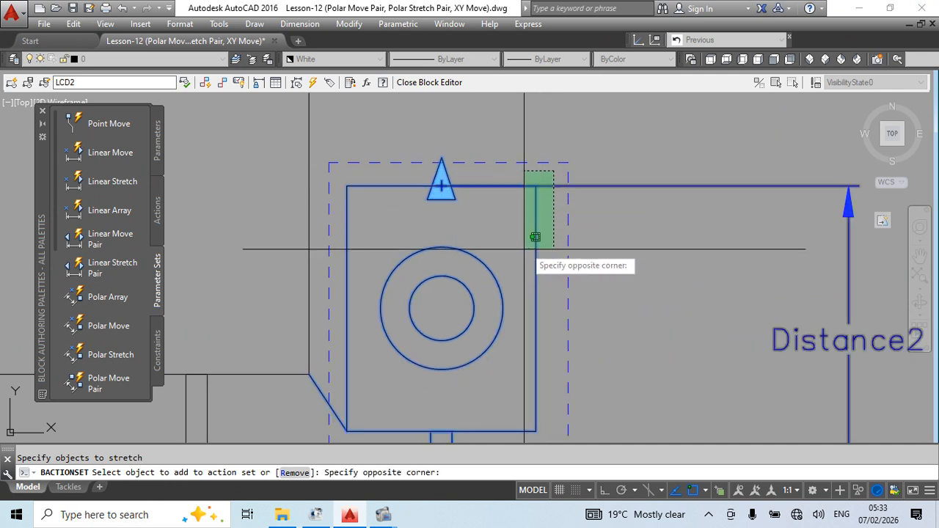
scroll(440, 283, down, 2)
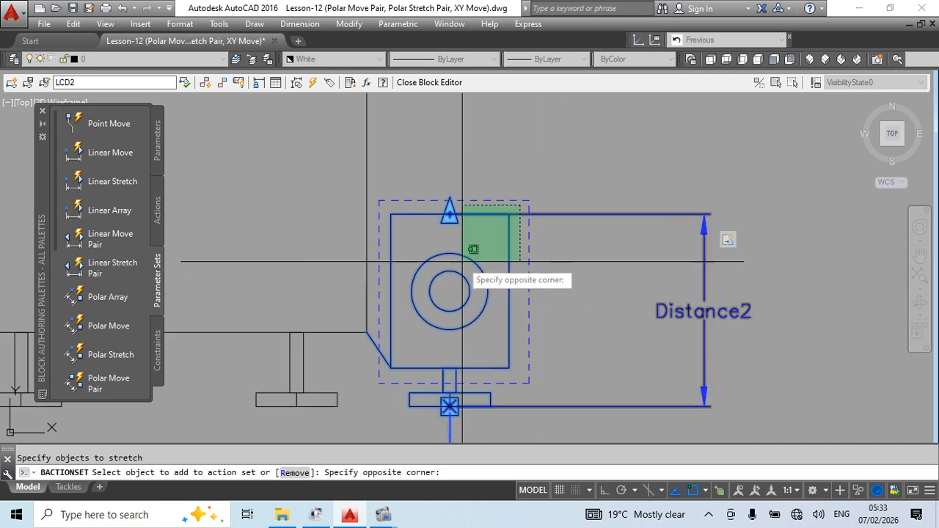
click(384, 371)
key(Return)
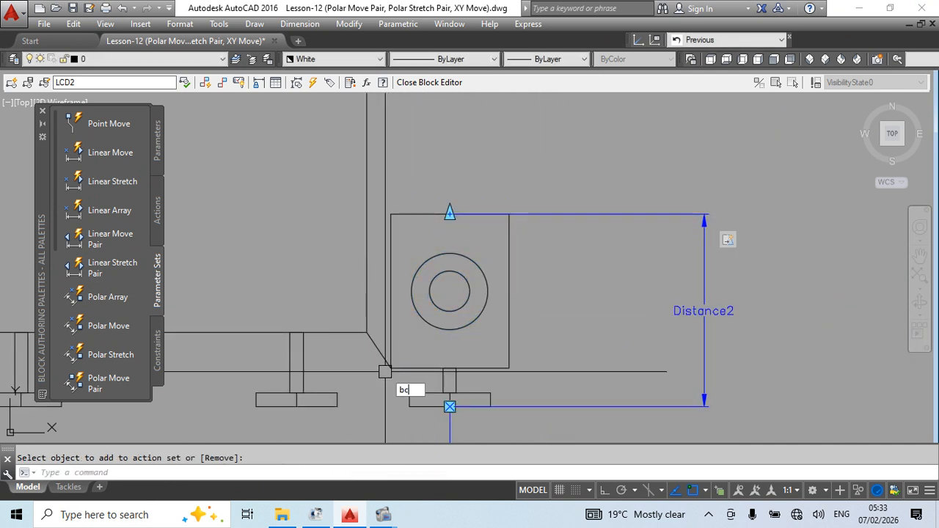
Close the Block Editor to try the right speaker's upper linear grip, and reopen LCD2 for editing.
key(Return)
key(Return)
click(475, 256)
scroll(472, 249, up, 4)
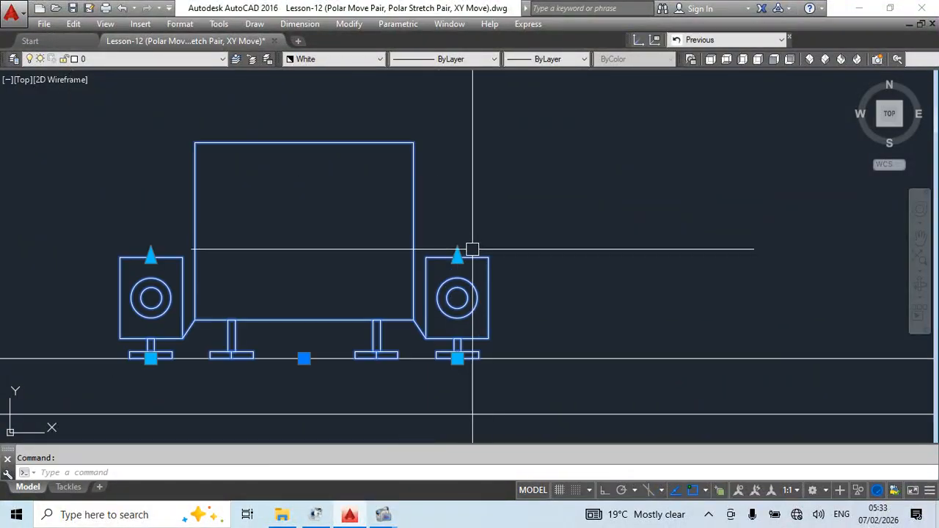
key(Escape)
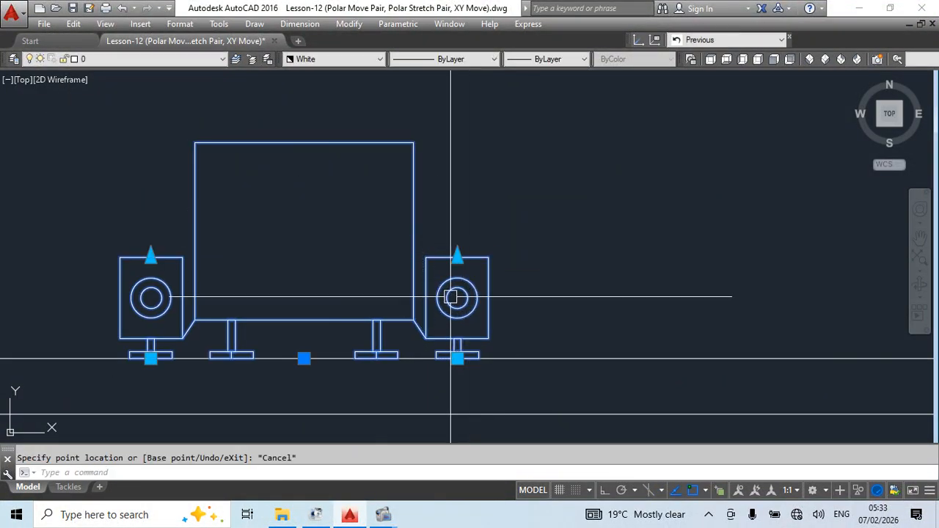
double_click(475, 359)
click(454, 348)
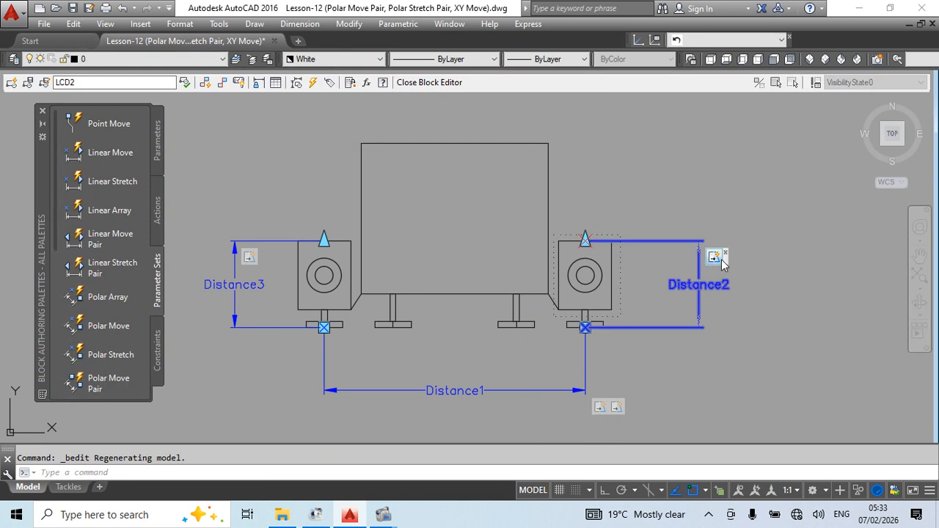
Delete the right speaker's vertical linear parameter together with its action.
click(718, 259)
key(Delete)
key(Escape)
click(752, 298)
click(682, 323)
key(Delete)
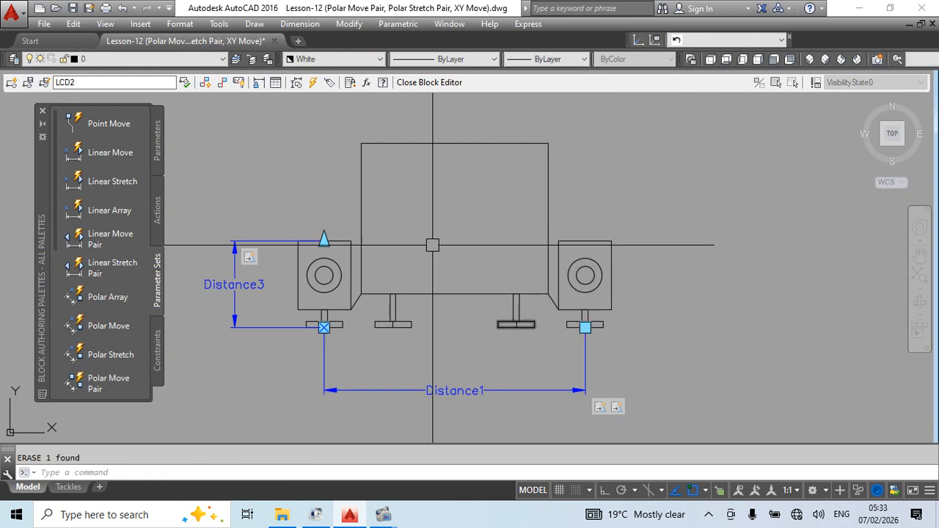
Add a Linear Stretch parameter set from the right stand's base to the speaker's top edge, with the label outside the speaker.
click(110, 182)
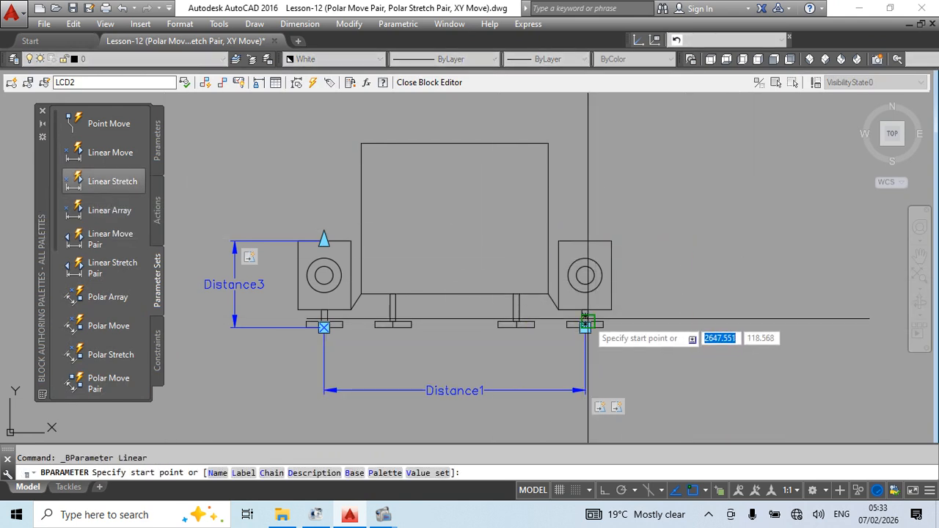
scroll(584, 323, up, 4)
click(585, 352)
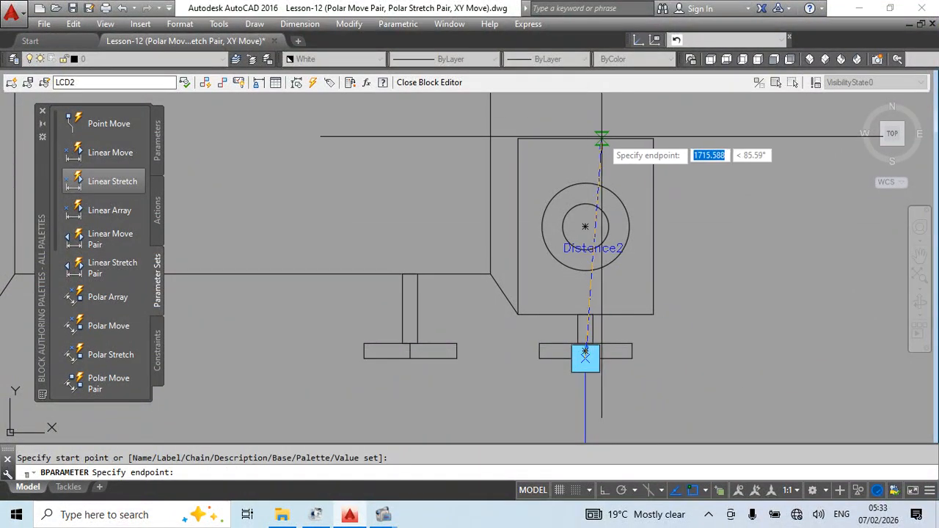
click(584, 138)
click(760, 173)
middle_drag(782, 227, 675, 208)
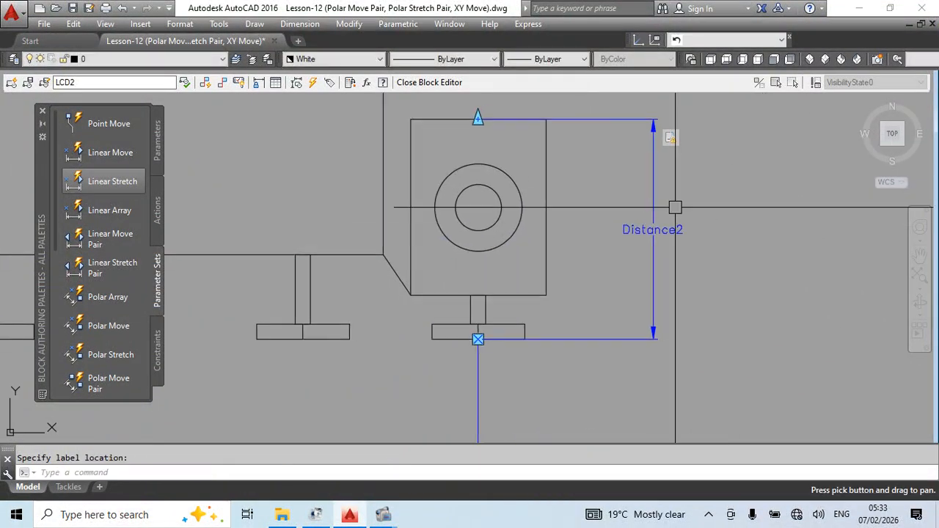
Modify the right speaker's stretch action selection set with a frame ending partway down the stand post, selecting the speaker's objects.
right_click(670, 139)
click(851, 184)
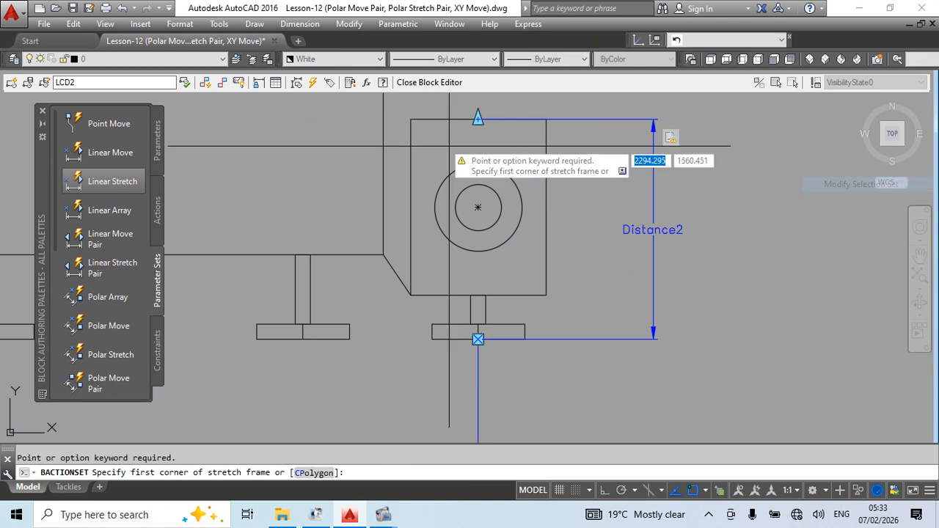
click(397, 110)
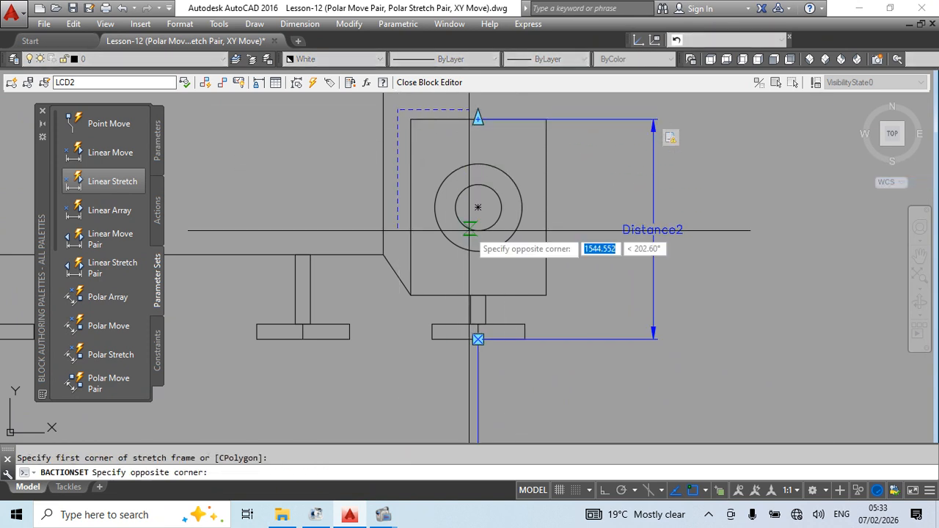
click(564, 313)
scroll(553, 118, up, 5)
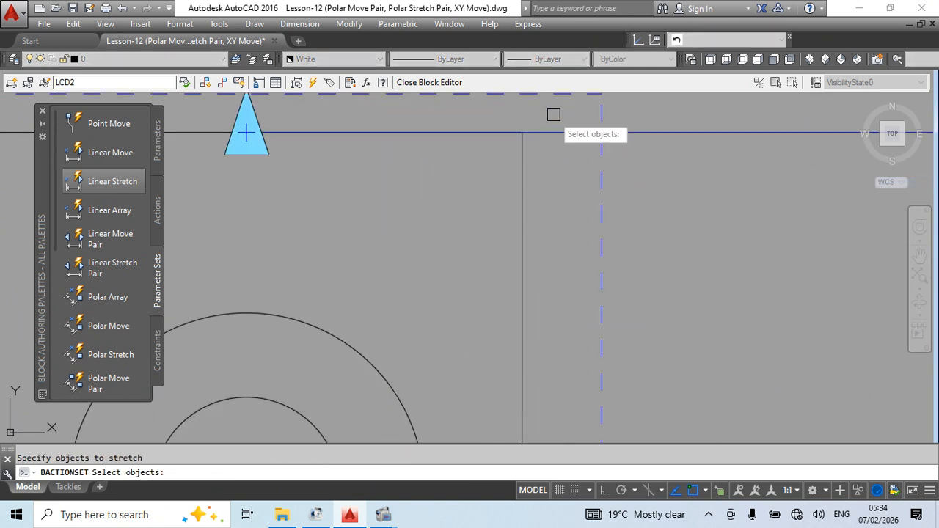
scroll(553, 115, down, 5)
click(554, 116)
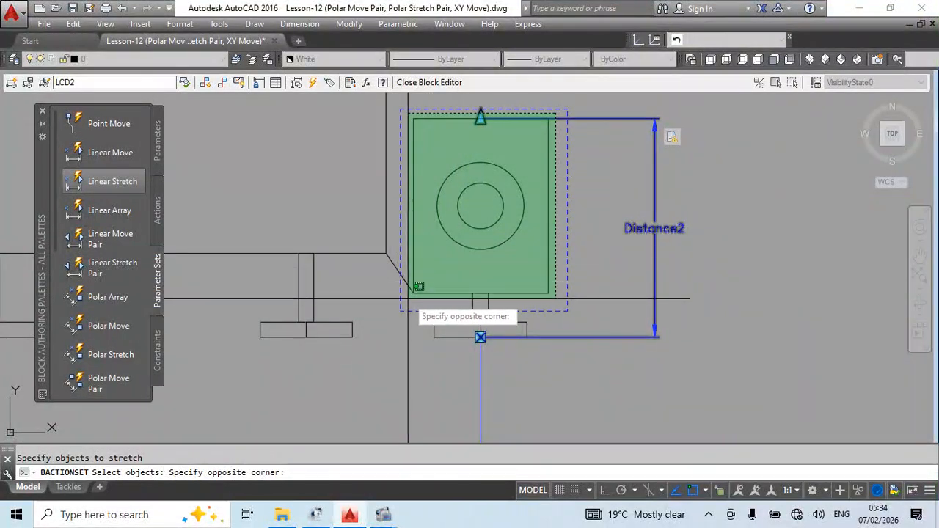
click(411, 296)
Close the Block Editor, saving the changes, and test LCD2's right grips by raising the speaker, moving it outward and raising it again.
text(bc)
key(Return)
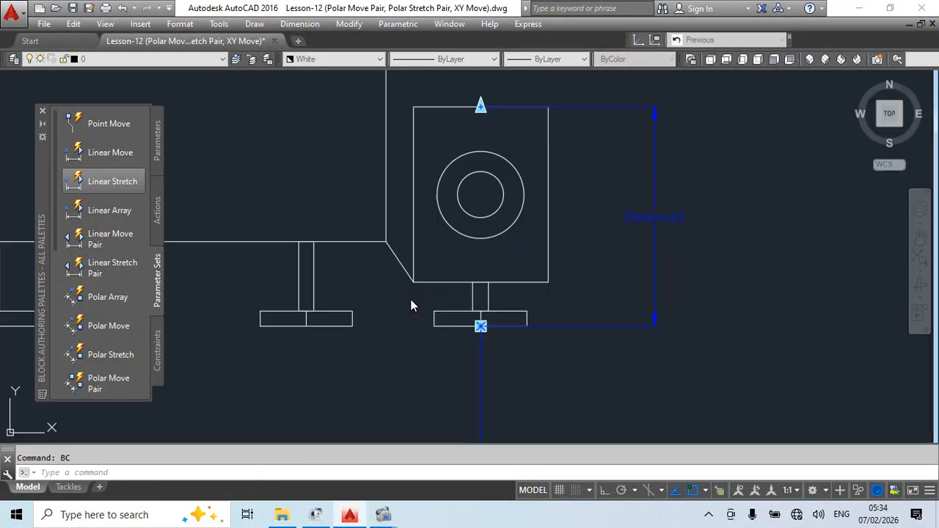
key(Return)
click(483, 281)
click(457, 255)
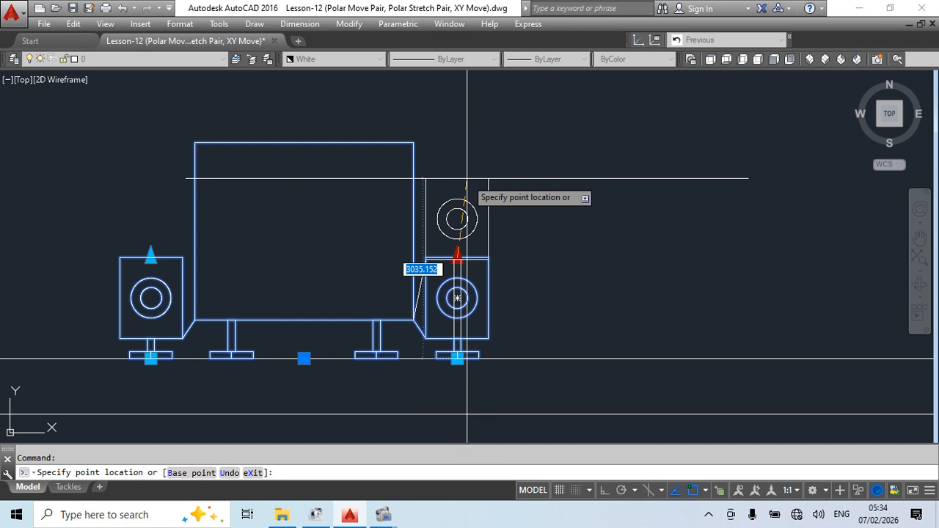
click(457, 230)
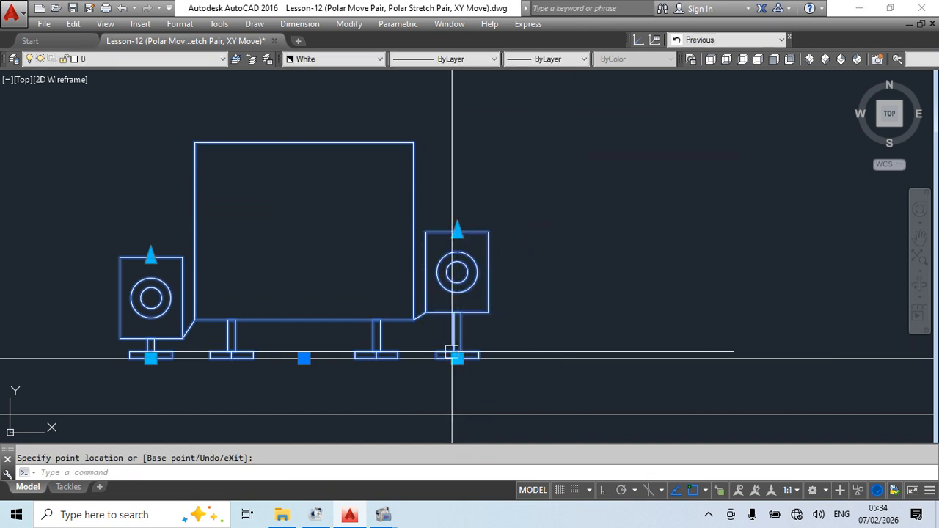
click(457, 358)
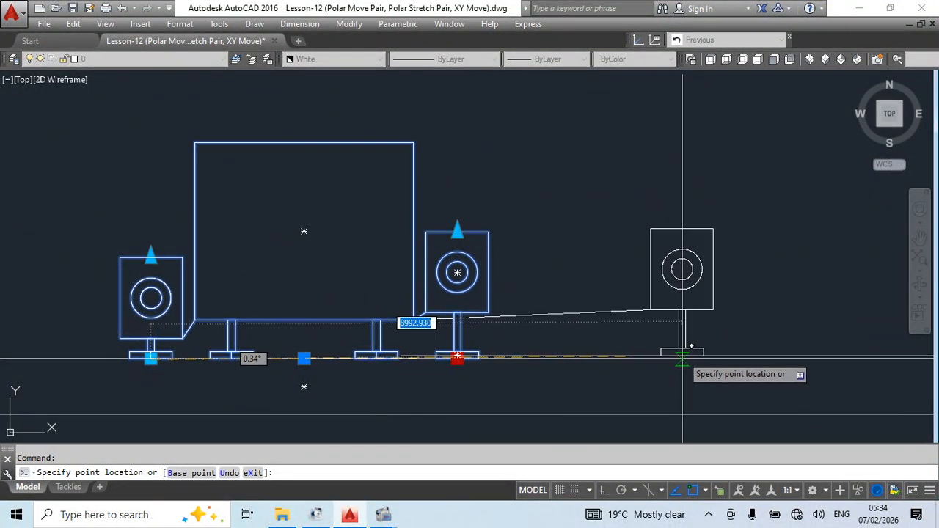
click(680, 357)
middle_drag(509, 261, 461, 251)
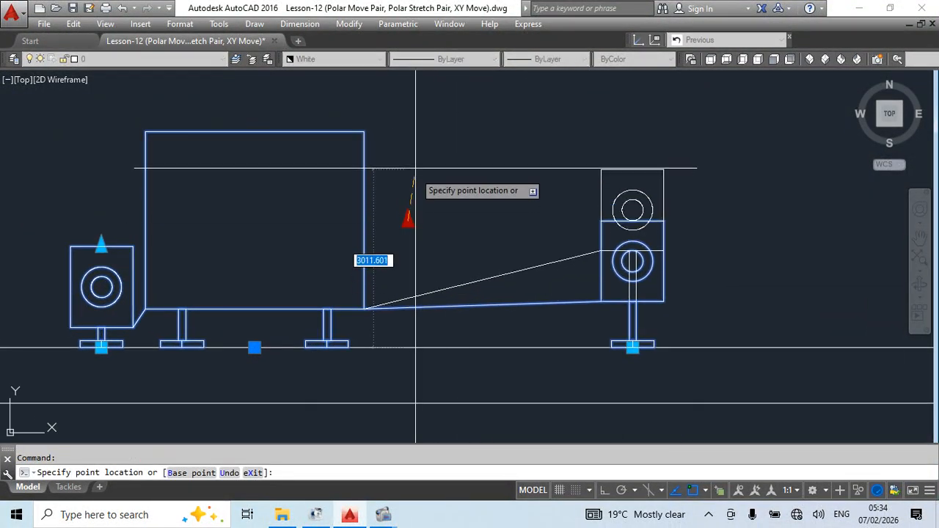
middle_drag(413, 129, 397, 237)
scroll(450, 157, down, 4)
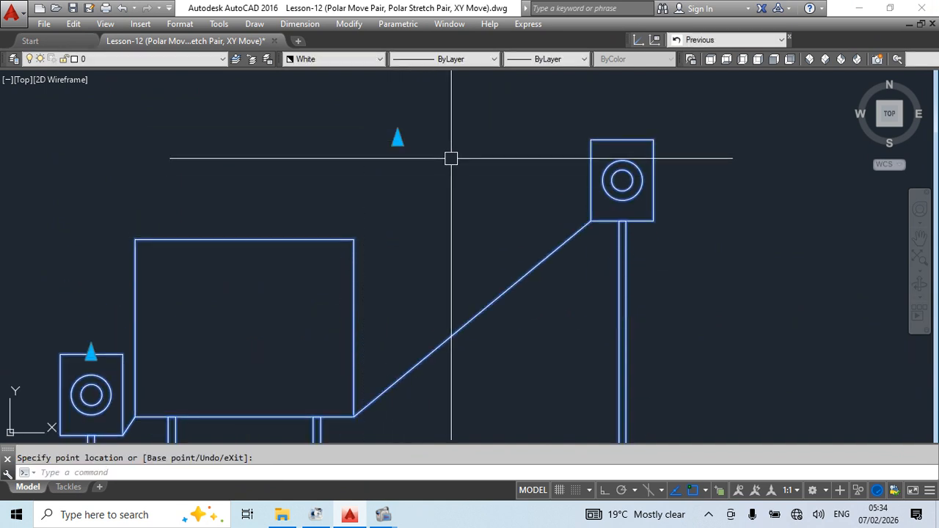
Select the LCD2 block again and reset it to its default shape.
key(Escape)
click(476, 233)
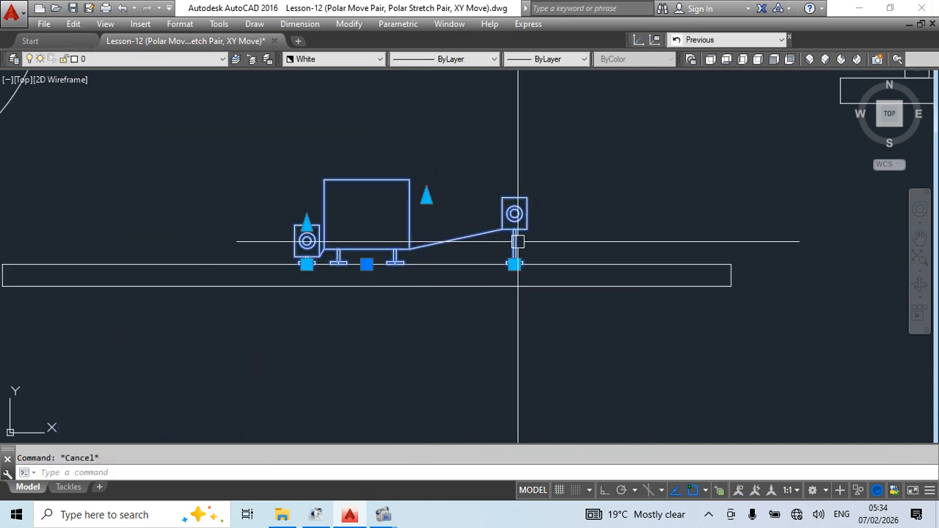
click(513, 262)
key(Escape)
right_click(404, 209)
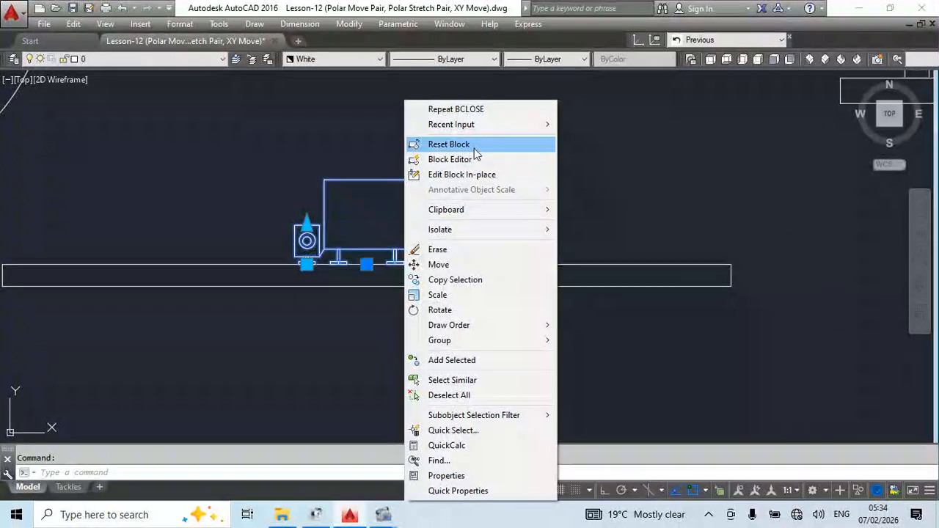
click(471, 149)
Reopen LCD2 in the Block Editor and delete the left speaker's vertical linear parameter.
double_click(337, 248)
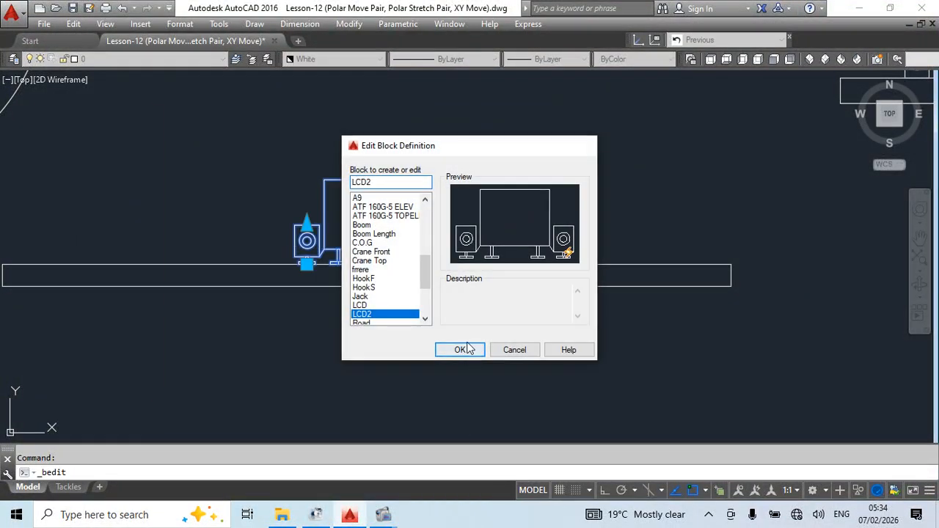
click(460, 350)
click(205, 383)
key(Escape)
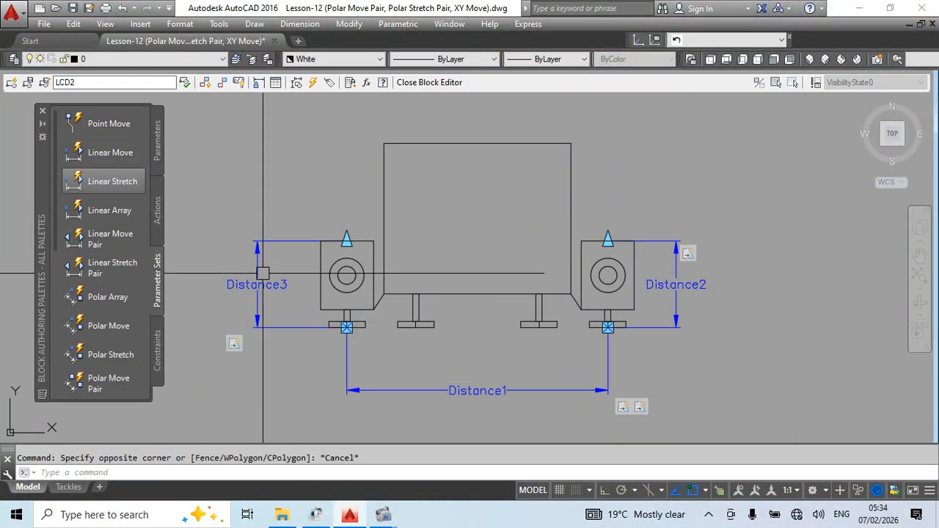
click(288, 194)
click(238, 302)
key(Delete)
Add a Linear Stretch parameter set from the left stand's base to the speaker's top edge, with the label outside the speaker.
click(116, 194)
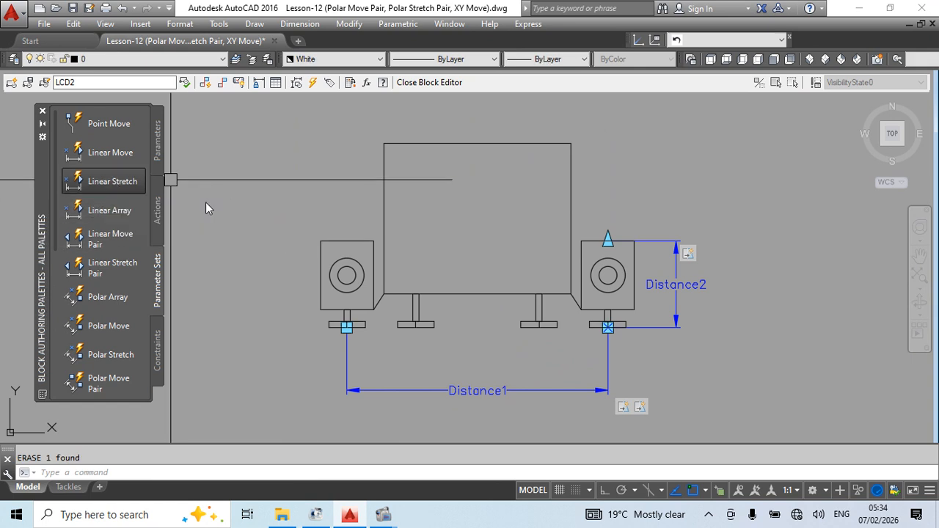
click(321, 308)
click(320, 240)
click(244, 269)
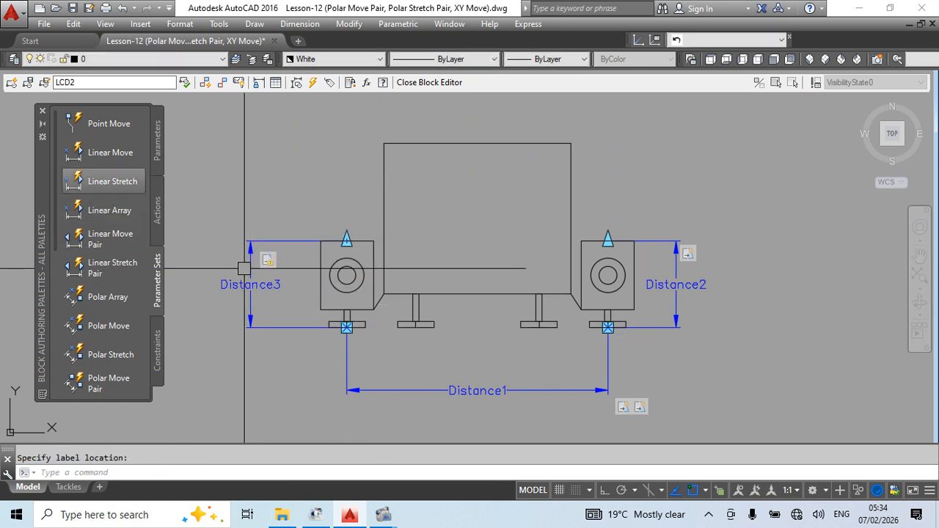
Modify the left speaker's stretch action selection set with a frame ending partway down the stand post, selecting the speaker's objects.
right_click(267, 259)
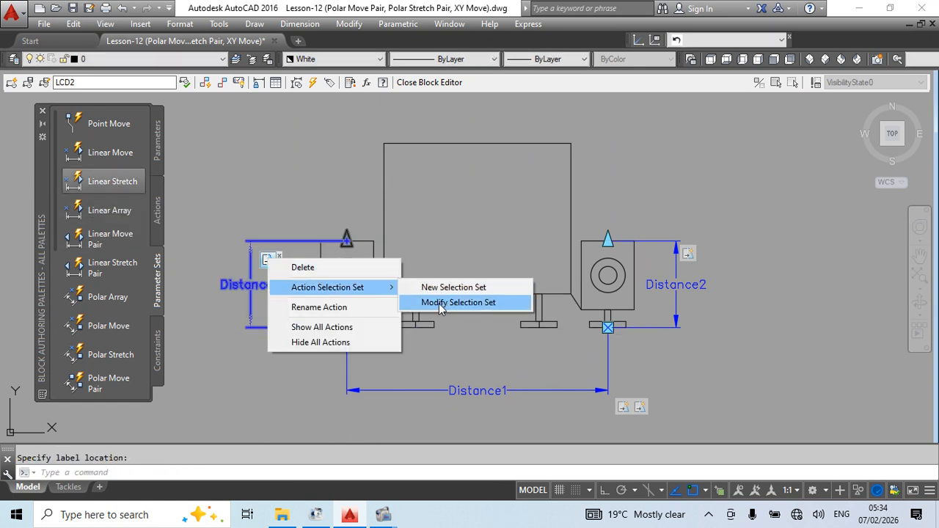
click(448, 302)
click(302, 233)
scroll(385, 317, up, 4)
click(388, 316)
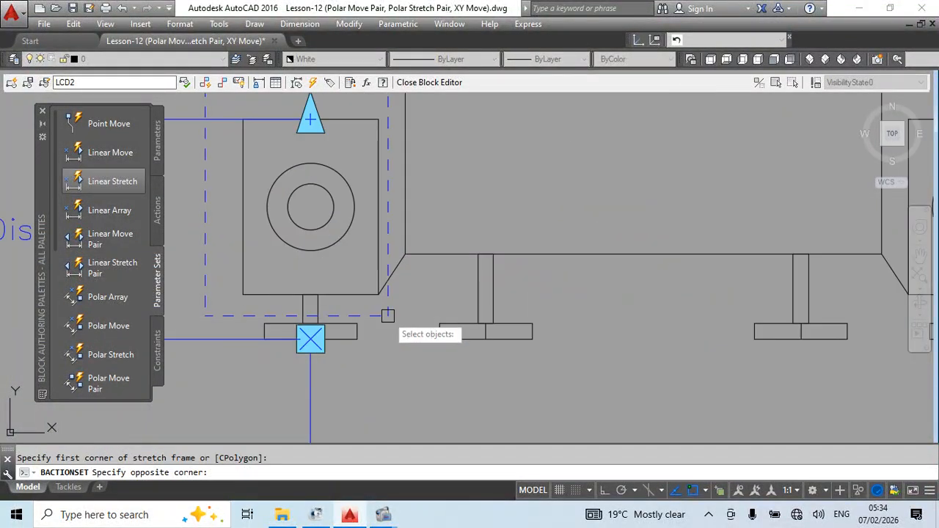
scroll(388, 316, up, 3)
scroll(402, 304, down, 3)
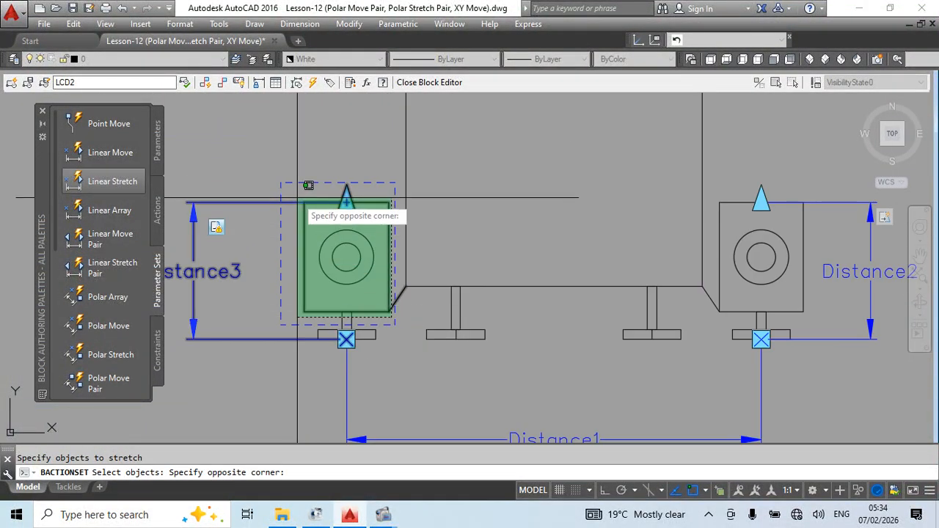
click(306, 186)
scroll(302, 219, down, 3)
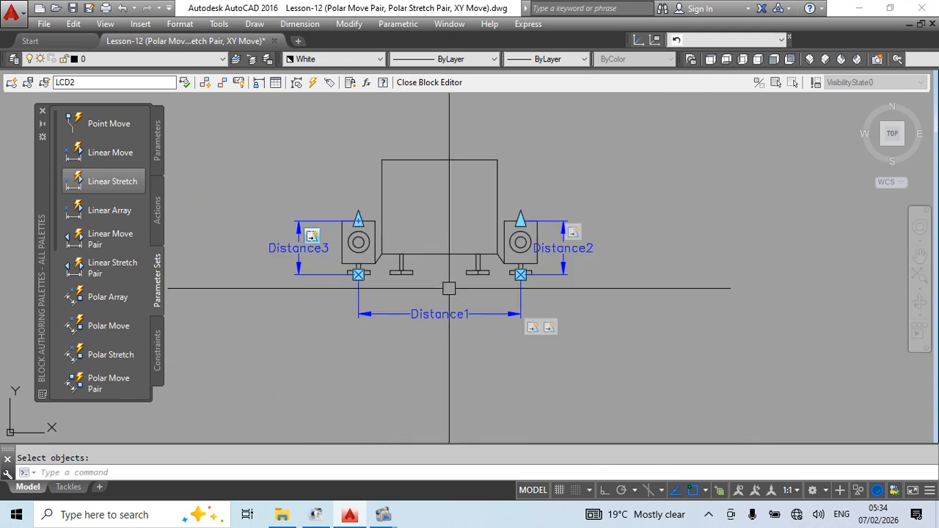
Draw a horizontal guide line between the bases of the screen's two stands.
click(111, 181)
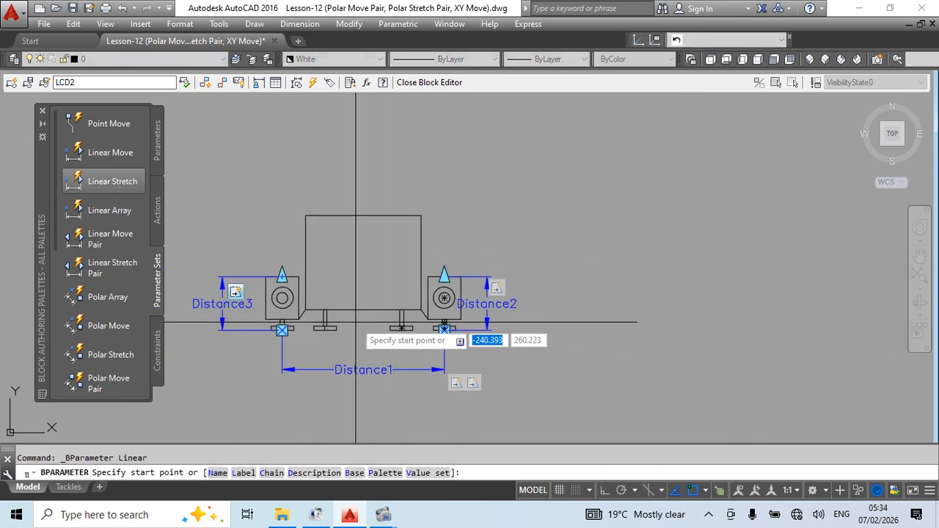
key(Escape)
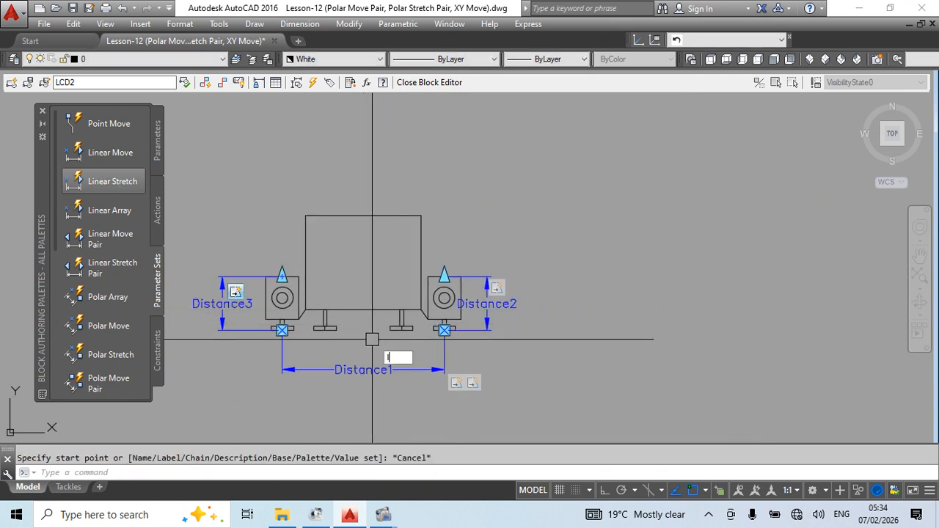
key(Return)
click(389, 330)
click(337, 330)
key(Escape)
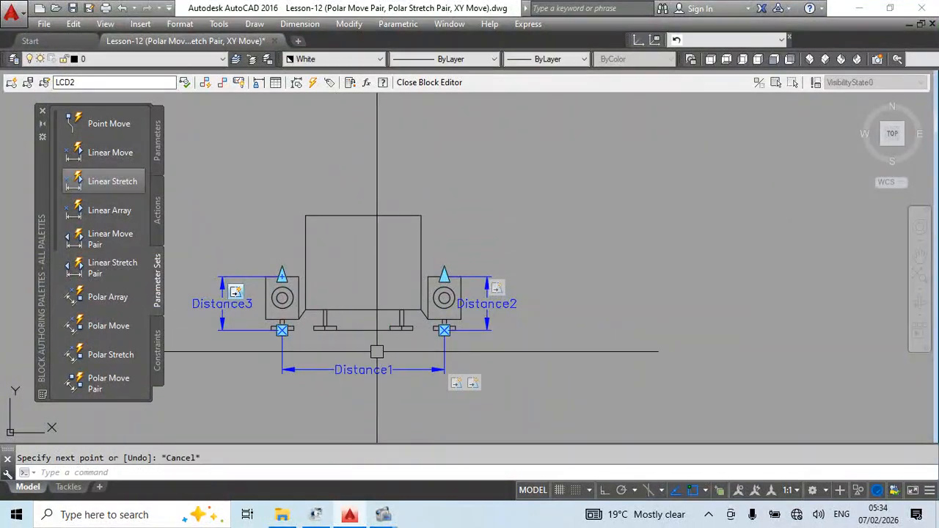
Add a Linear Stretch parameter set from the guide line's midpoint up to the middle of the screen's top edge, and erase the guide line.
click(97, 184)
scroll(360, 308, up, 3)
click(363, 337)
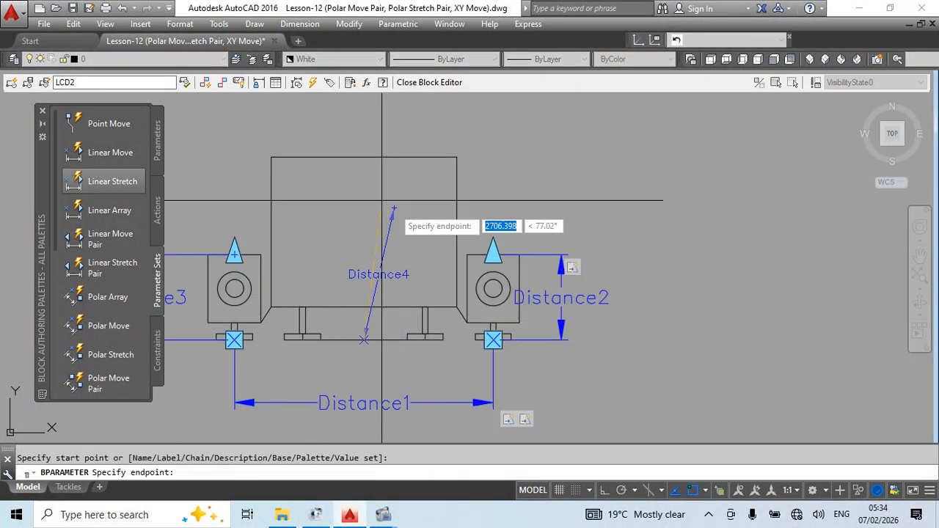
click(364, 157)
click(365, 160)
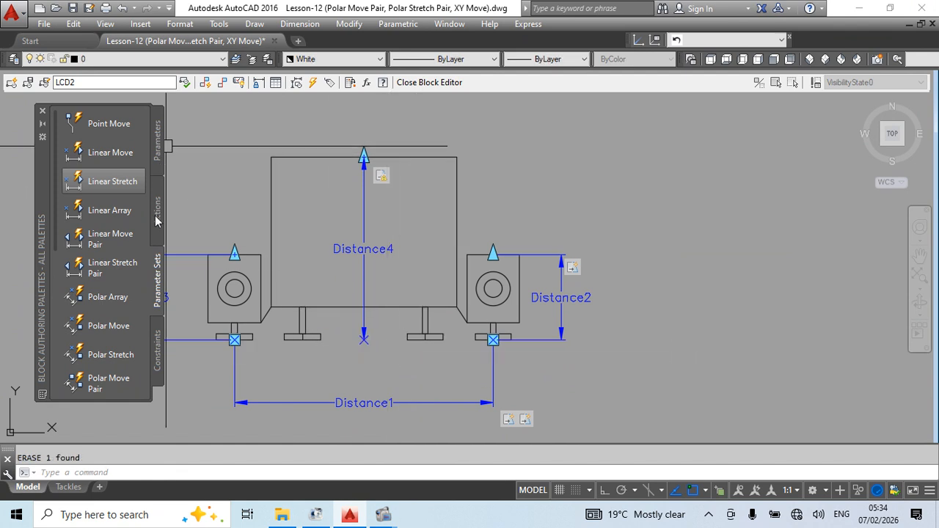
Modify the screen's stretch action selection set with a frame around the screen ending partway down its stand posts, selecting the screen, posts and connecting lines.
right_click(383, 180)
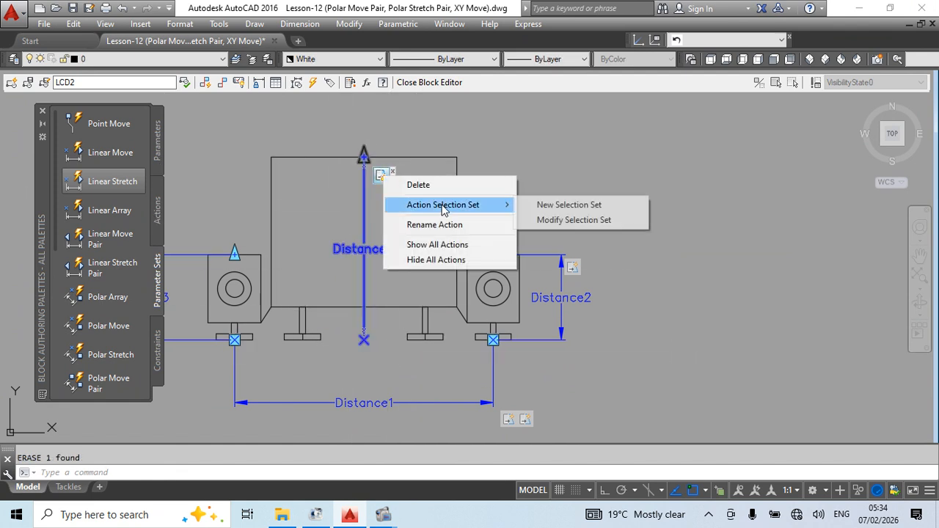
click(575, 220)
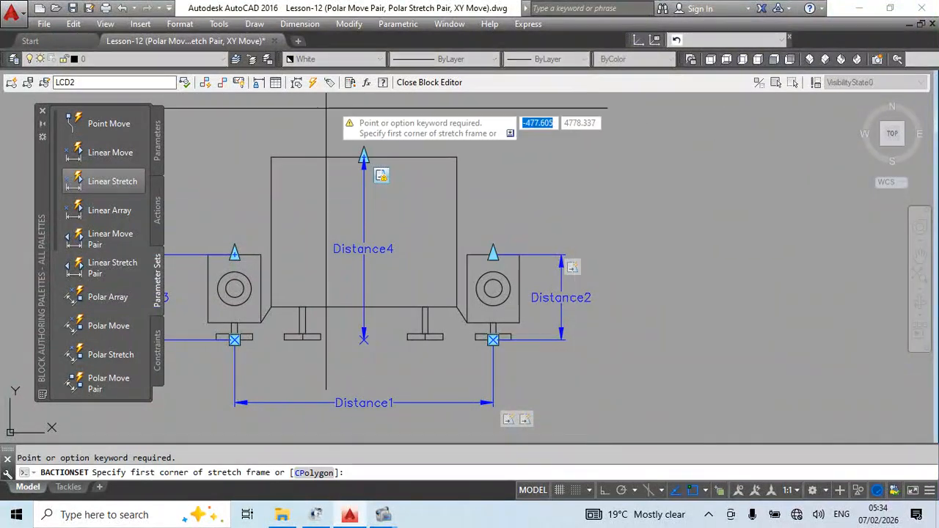
click(267, 135)
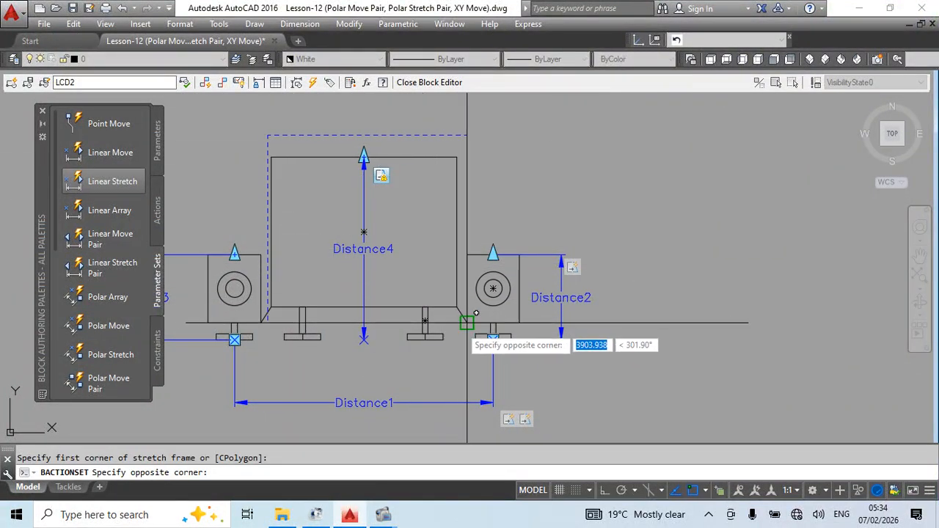
scroll(467, 323, up, 5)
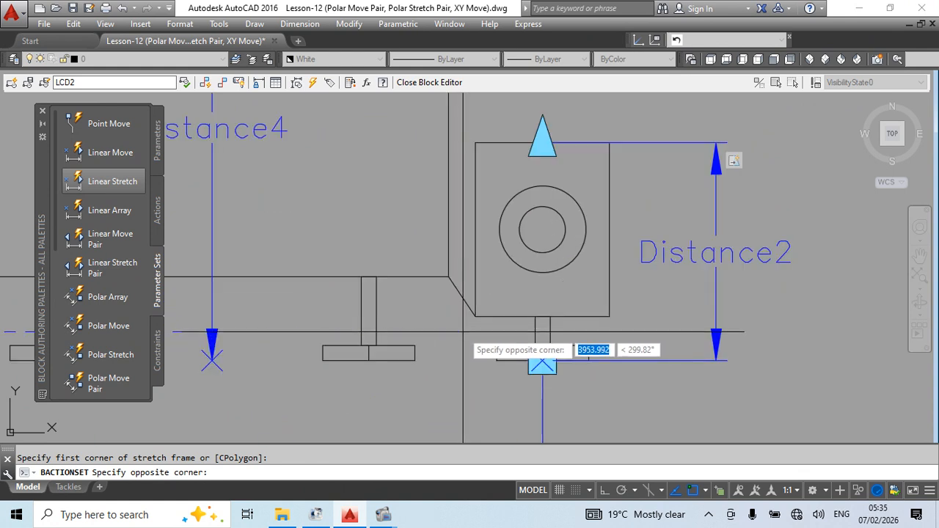
click(463, 332)
scroll(601, 281, down, 5)
scroll(534, 262, up, 8)
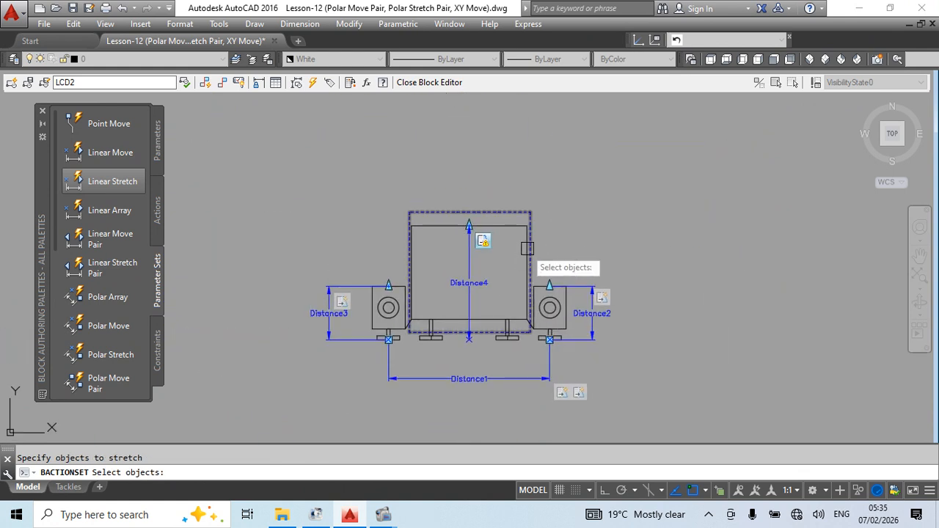
scroll(493, 187, down, 5)
click(491, 175)
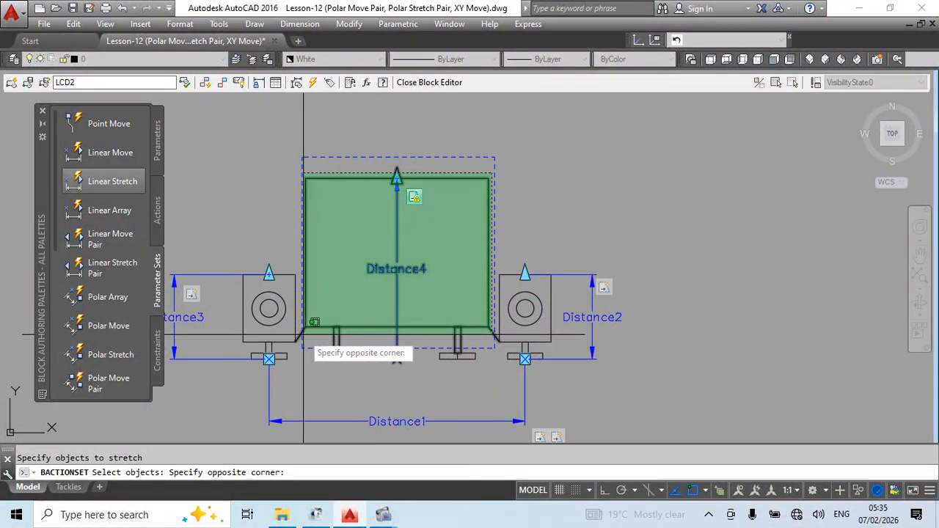
click(305, 327)
key(Return)
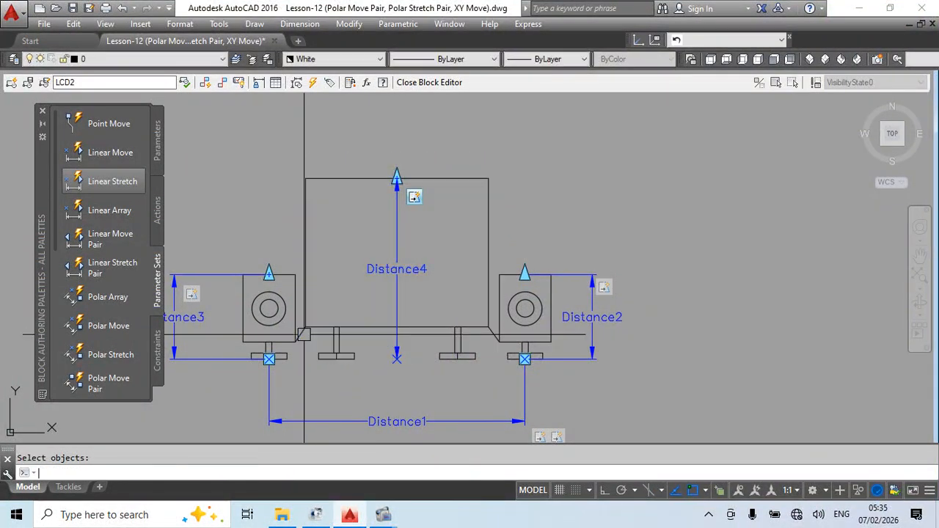
Close the block editor and raise the block's screen well above the speakers to test its vertical stretch.
key(Return)
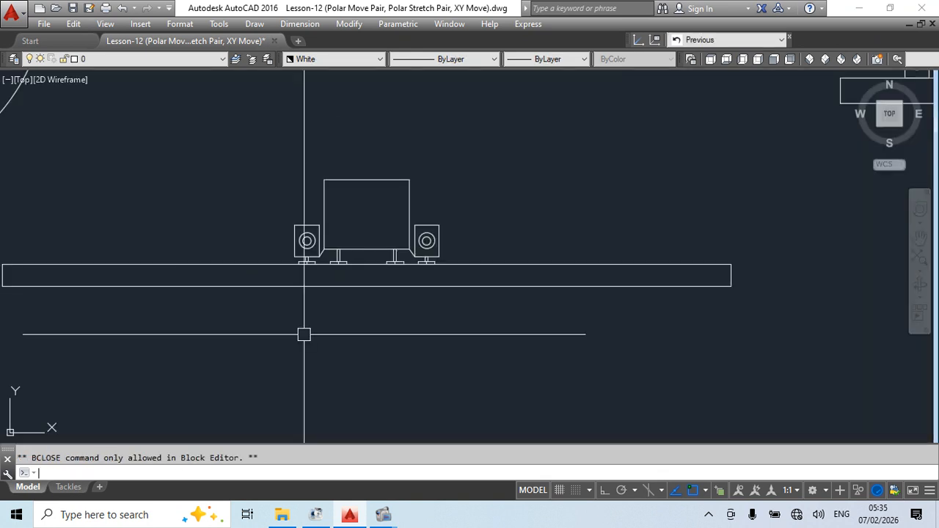
click(379, 179)
click(367, 179)
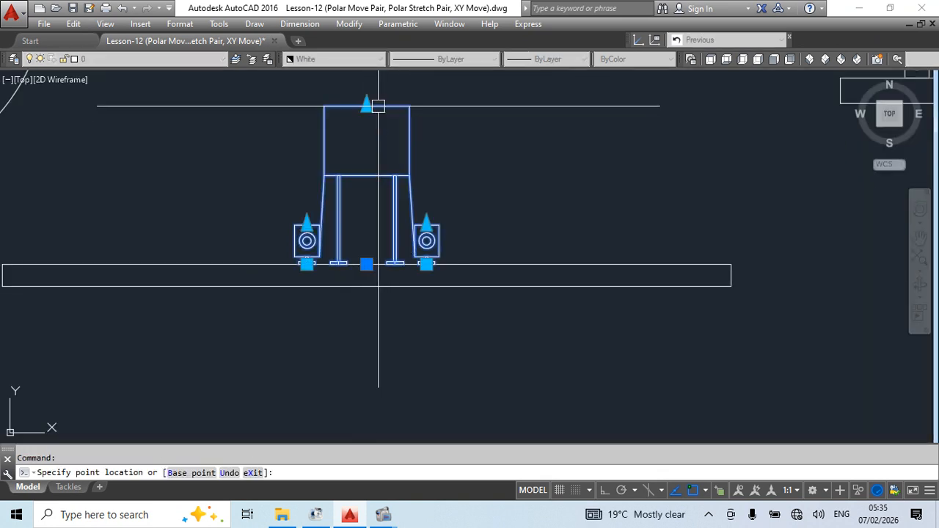
click(367, 106)
key(Escape)
Raise the right speaker and the left speaker to the level of the screen's lower half.
middle_drag(428, 258, 422, 281)
click(419, 248)
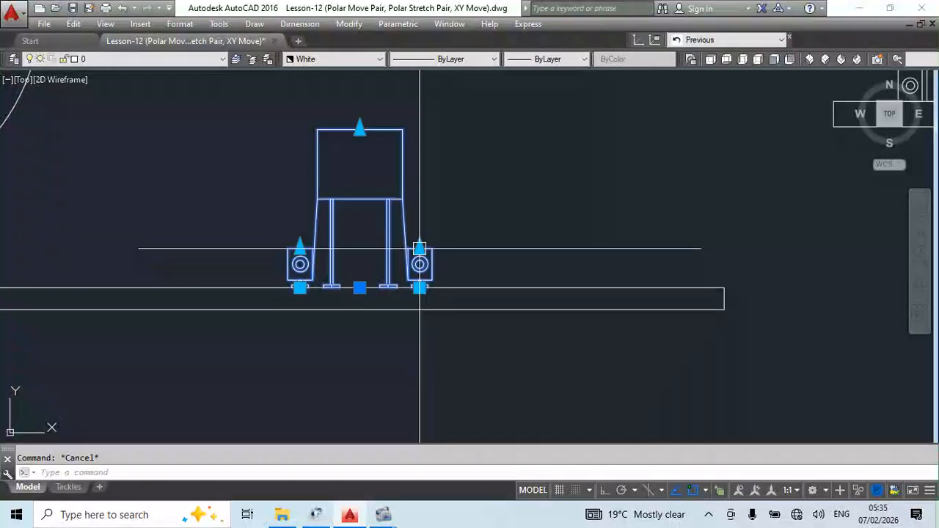
click(420, 248)
click(434, 174)
key(Escape)
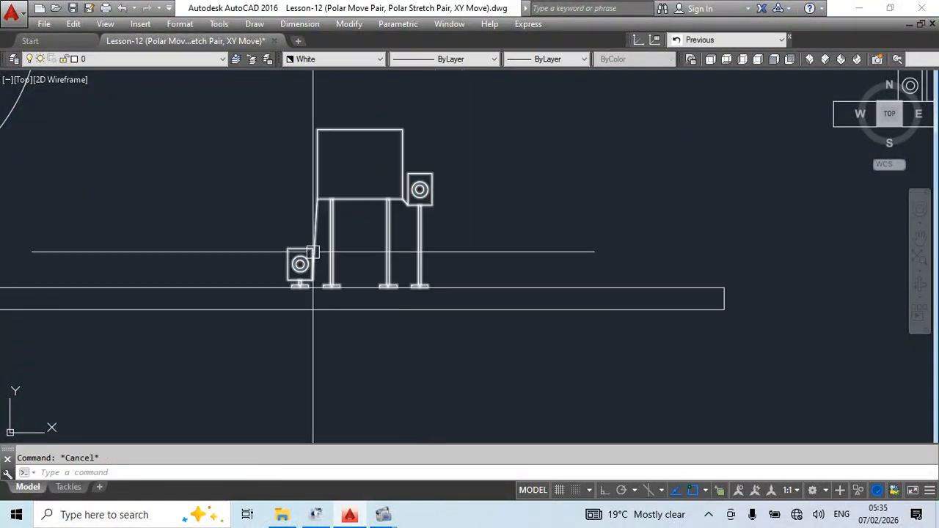
click(300, 256)
click(300, 249)
click(297, 179)
key(Escape)
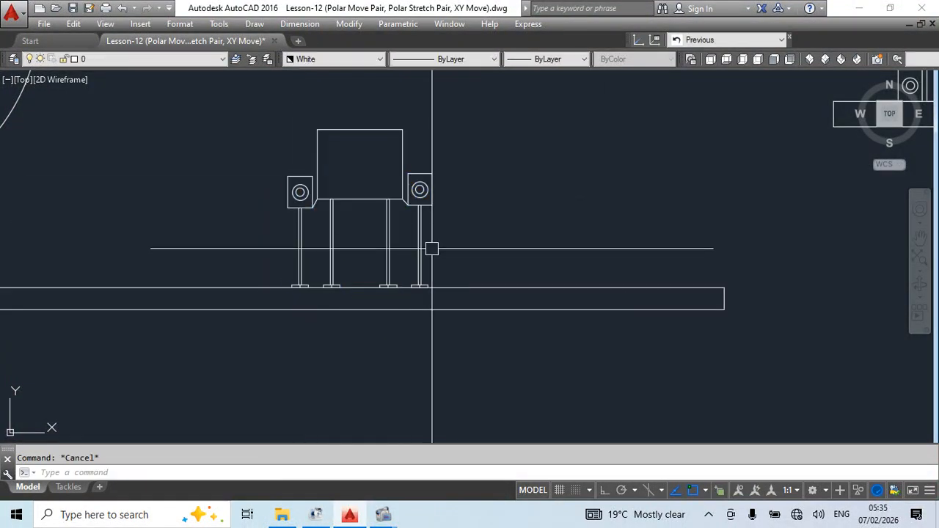
Move the whole LCD block horizontally along the tabletop towards its right end.
middle_drag(432, 247, 420, 270)
click(411, 227)
click(348, 310)
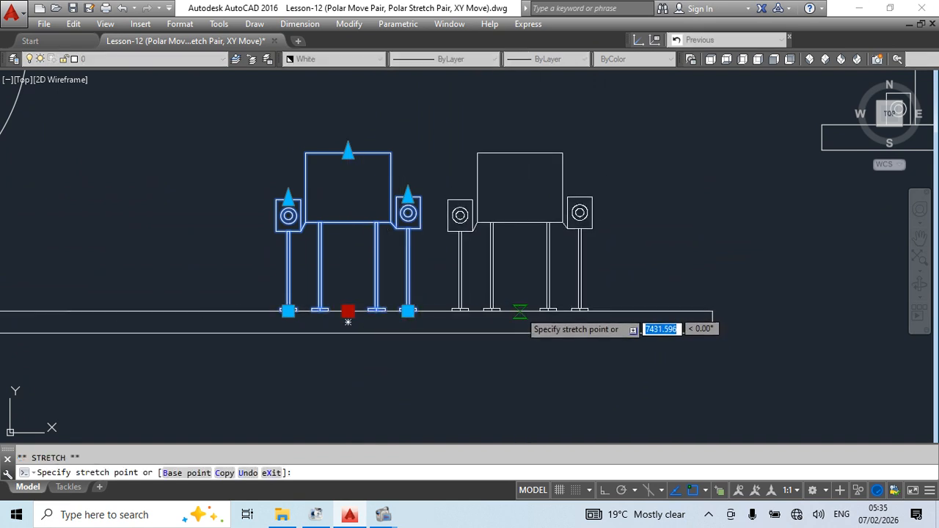
click(520, 311)
Lower the screen below the tops of the speakers, and raise it high above them again.
scroll(580, 253, down, 3)
scroll(450, 226, up, 4)
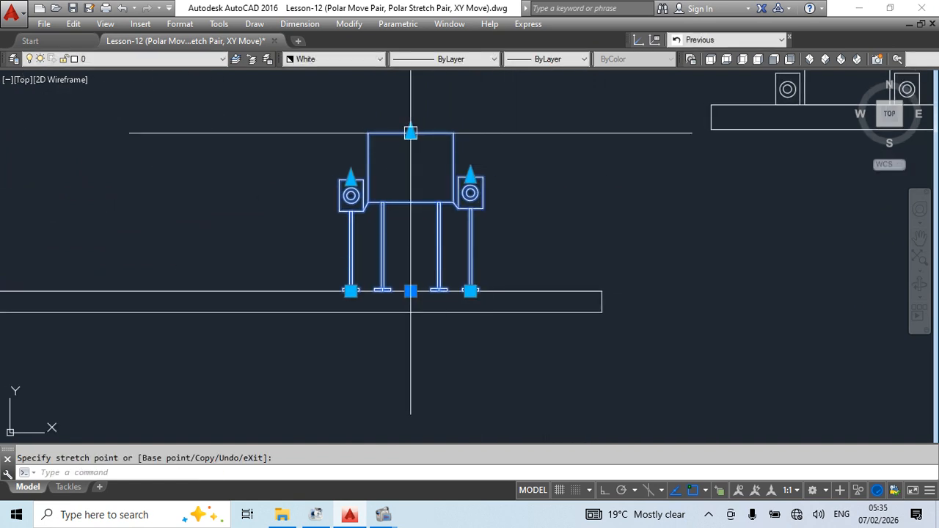
click(410, 132)
click(406, 193)
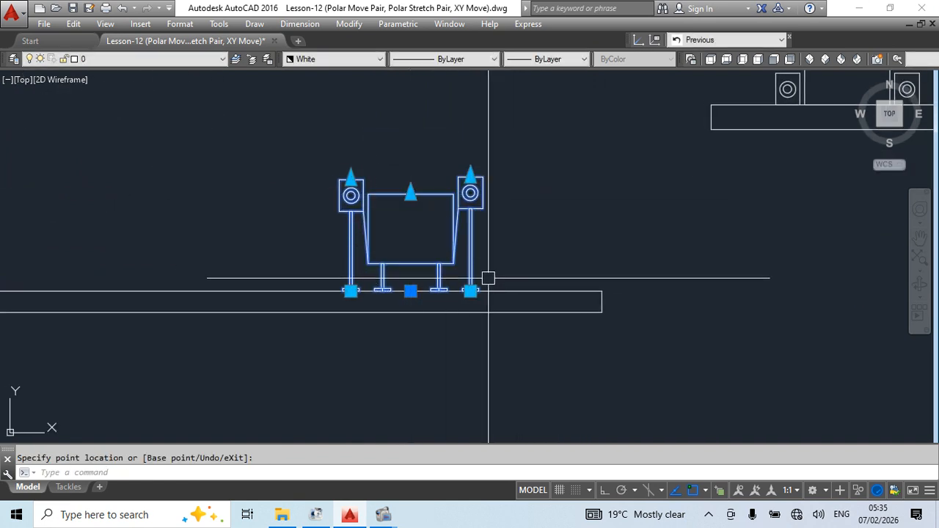
key(Escape)
click(414, 195)
click(409, 193)
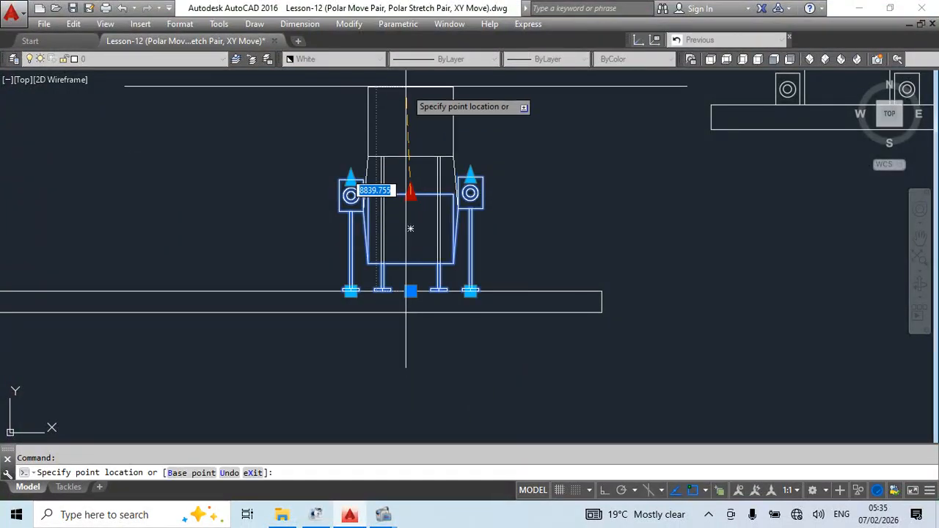
Raise the left speaker beside the screen and lower the right speaker close to its stand base.
click(352, 136)
click(471, 176)
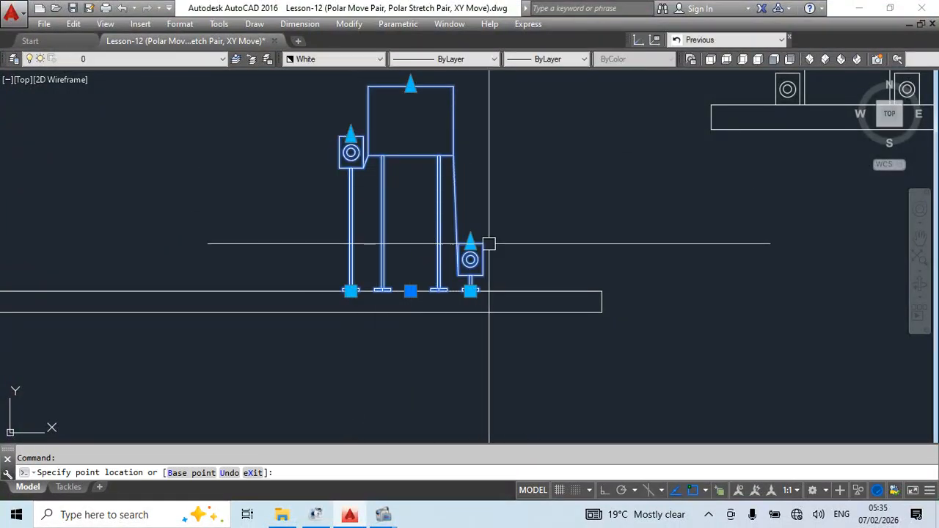
key(Escape)
Lower the screen partway and raise the left speaker above the screen's top edge, leaving the block deselected.
scroll(508, 176, down, 2)
middle_drag(547, 199, 480, 255)
scroll(394, 228, up, 2)
click(368, 211)
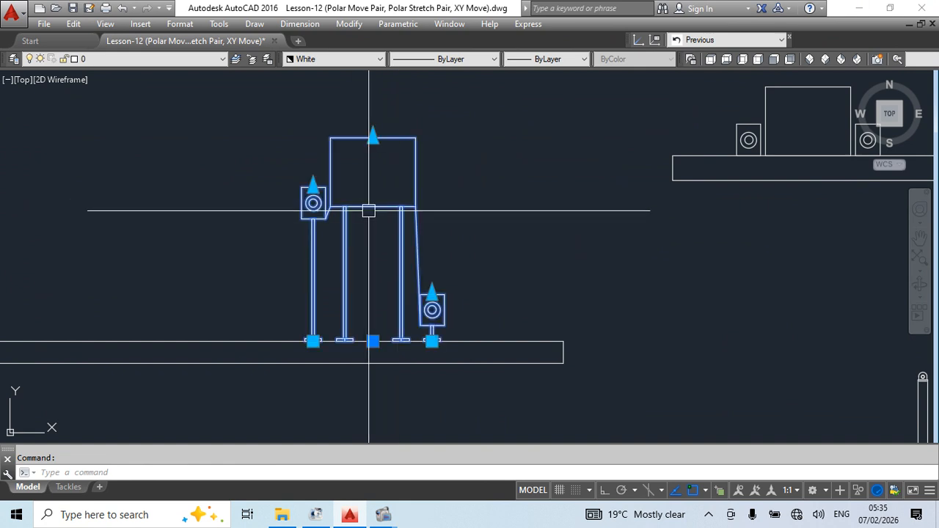
scroll(414, 209, down, 2)
scroll(440, 200, up, 2)
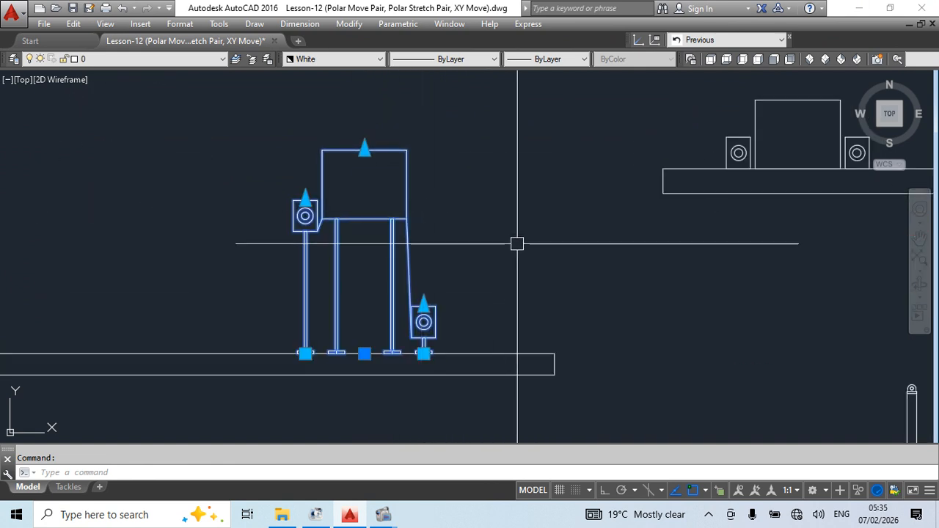
click(364, 150)
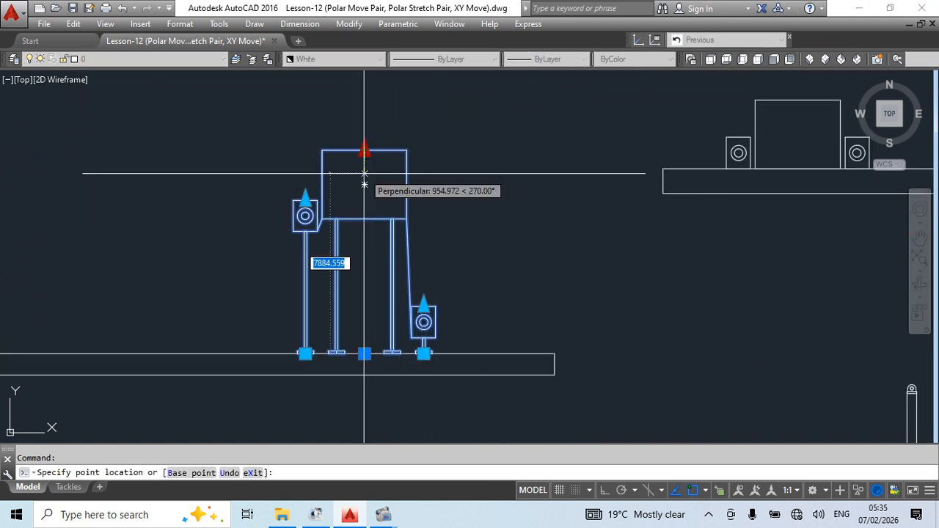
key(Escape)
click(312, 218)
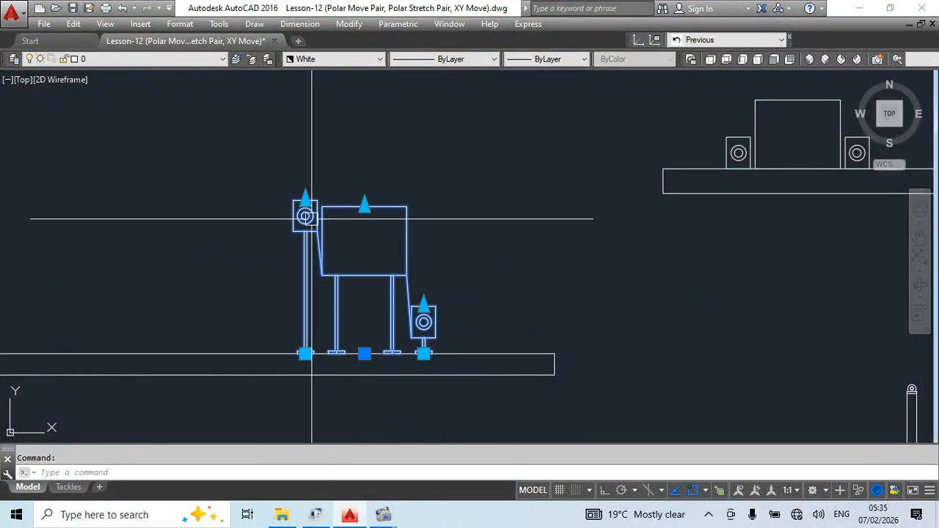
click(305, 216)
key(Escape)
key(Escape)
middle_drag(477, 309, 432, 321)
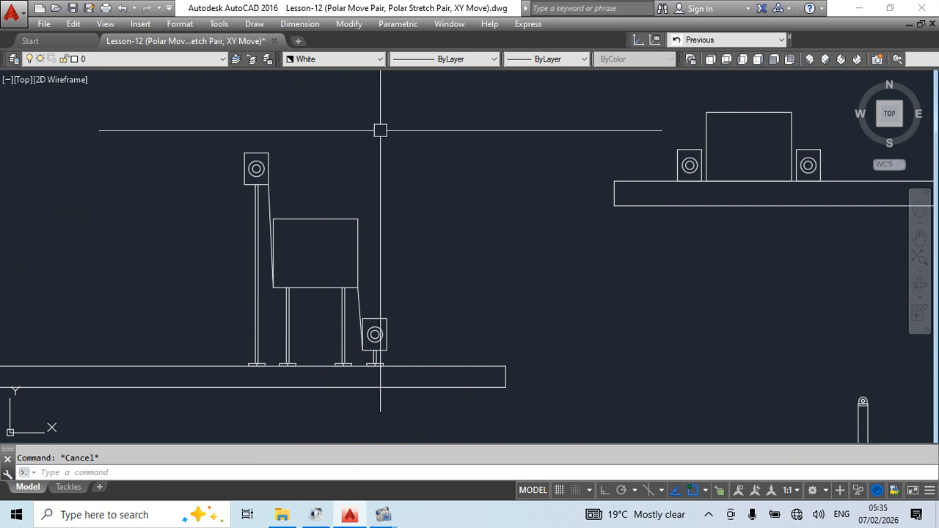
Open the LCD2 block definition for editing and display the available constraints and parameter sets.
double_click(301, 220)
click(457, 350)
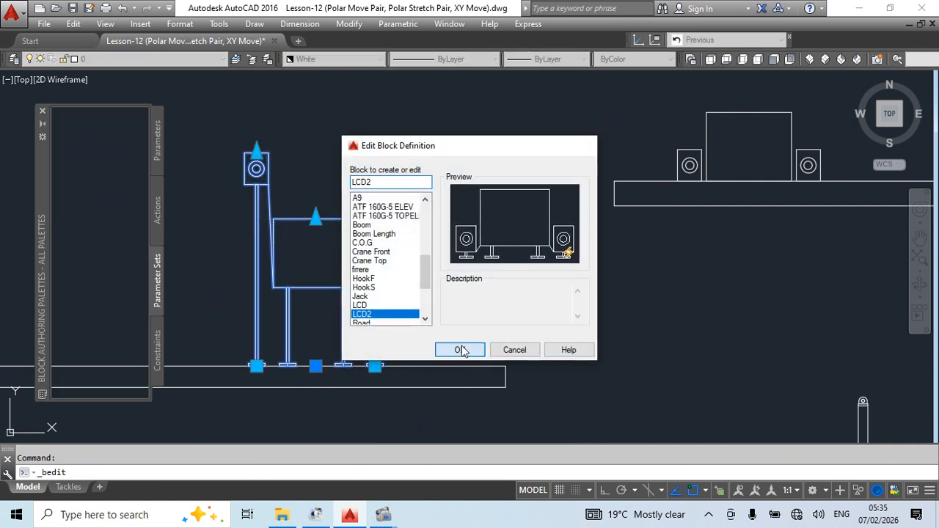
click(156, 348)
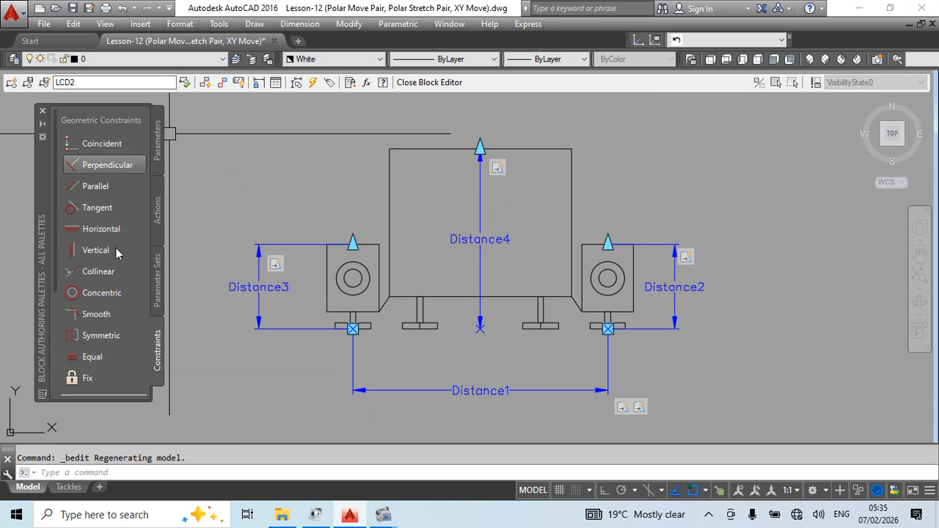
click(160, 280)
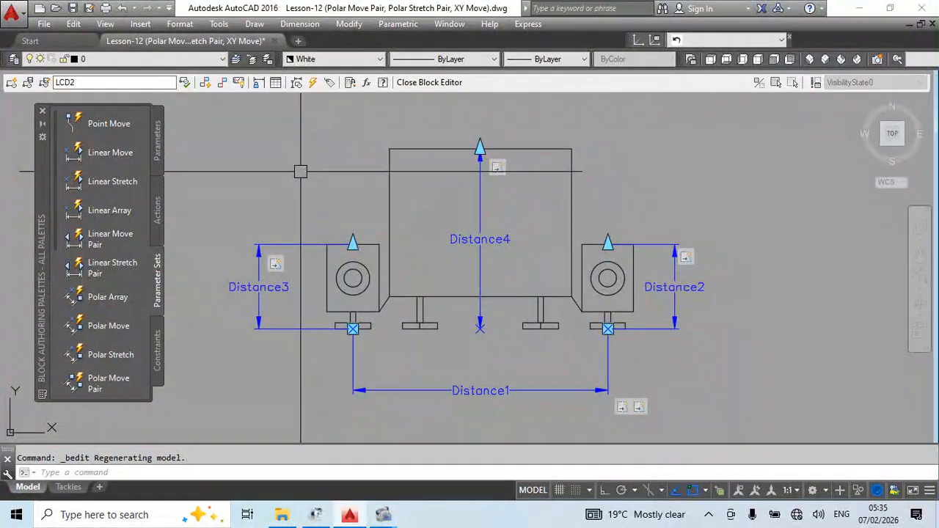